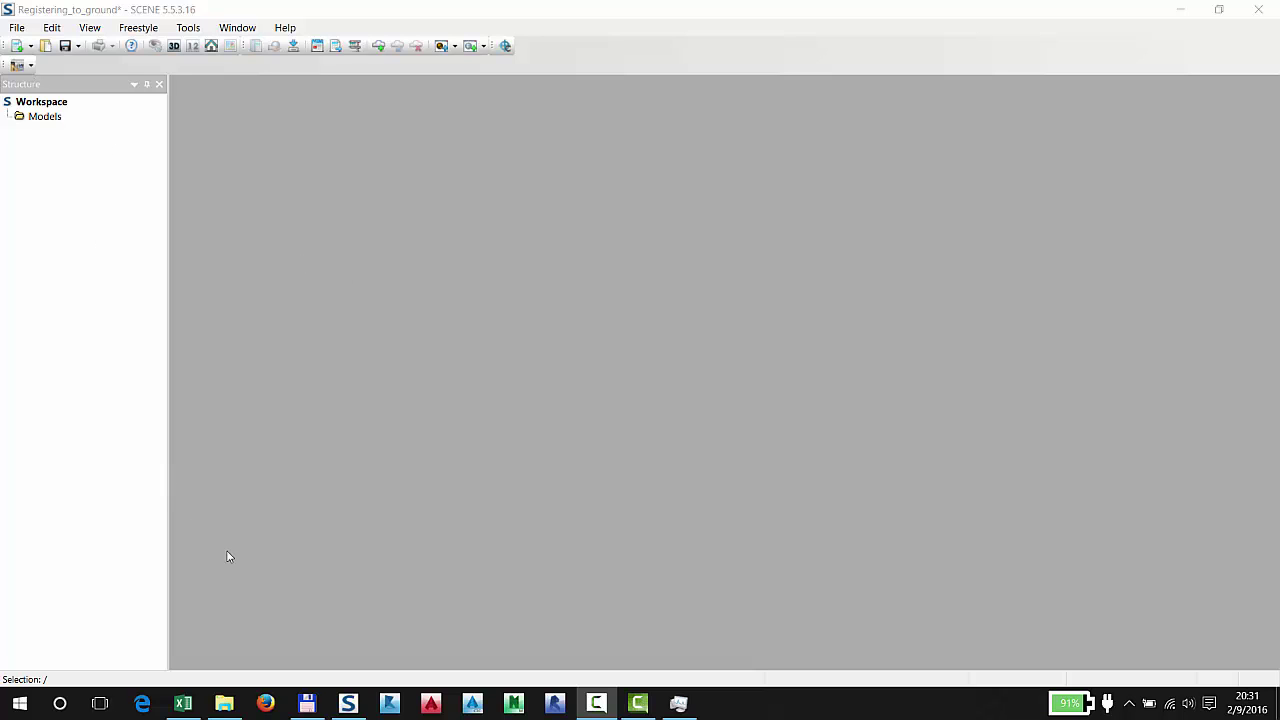
Inspect the DDC-CONT control point sheet, stepping through point ID, easting, northing and elevation in row 1.
click(184, 705)
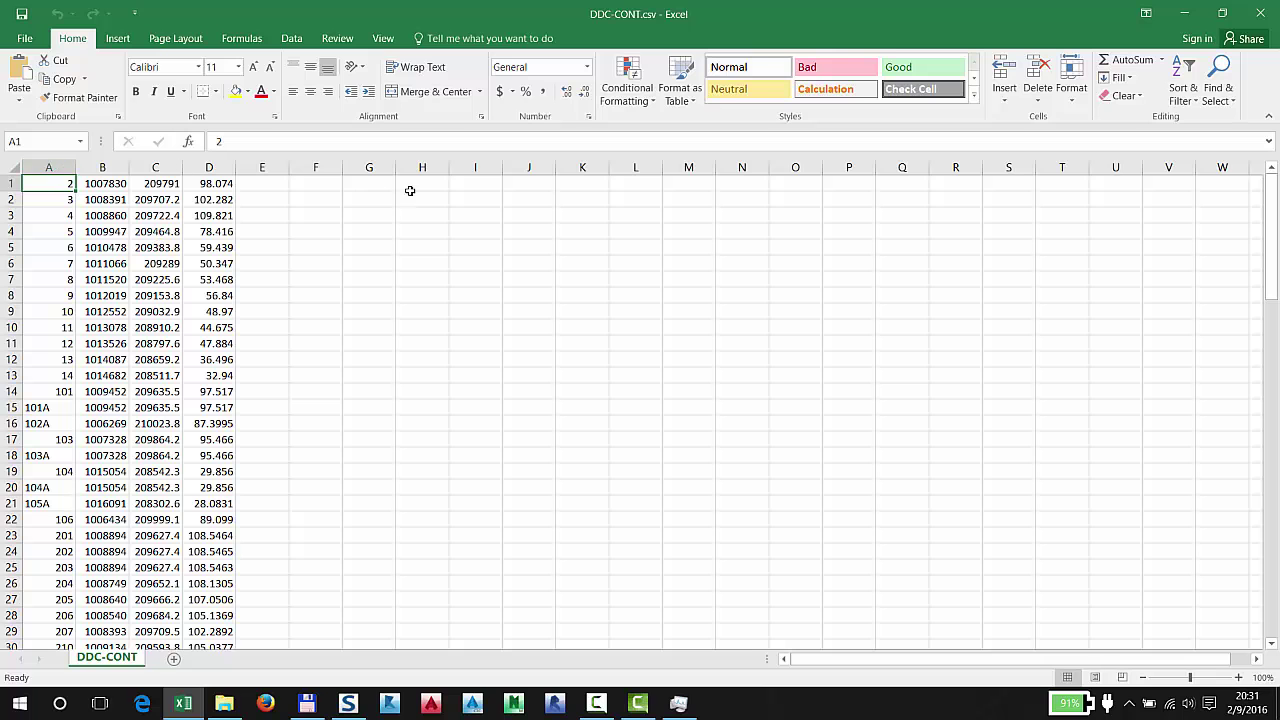
drag(58, 183, 213, 614)
click(150, 436)
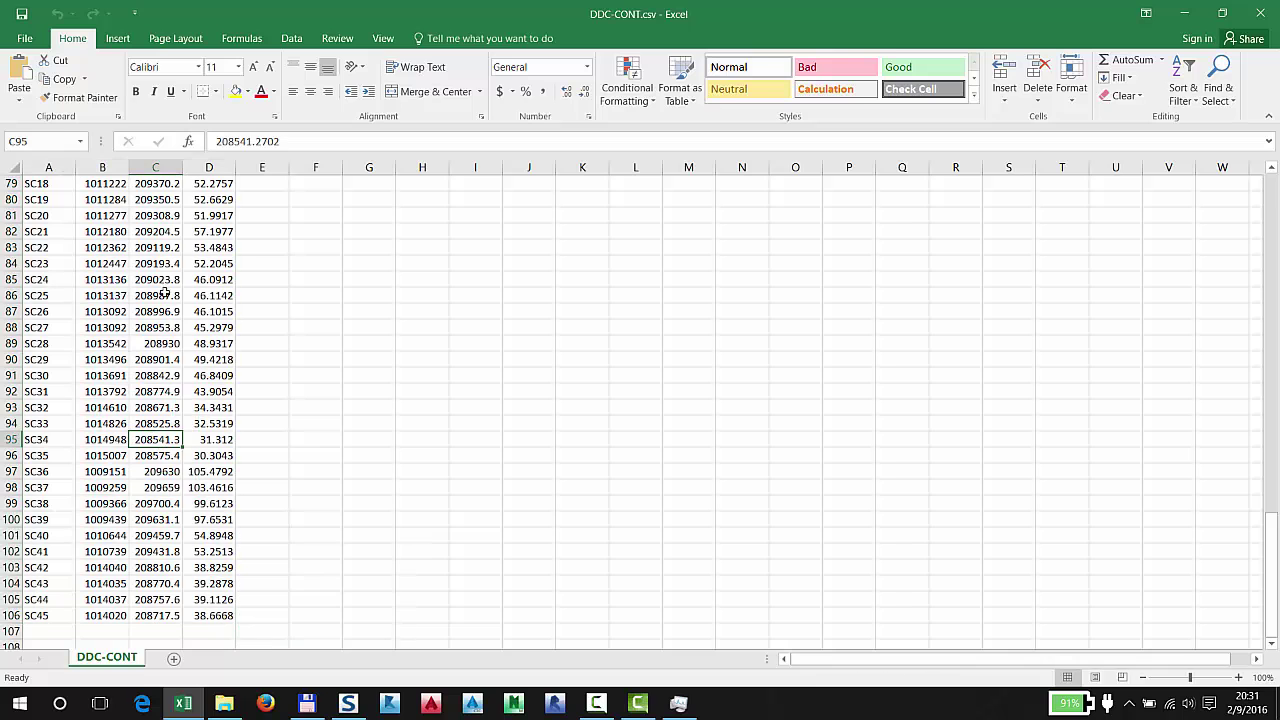
scroll(165, 292, up, 20)
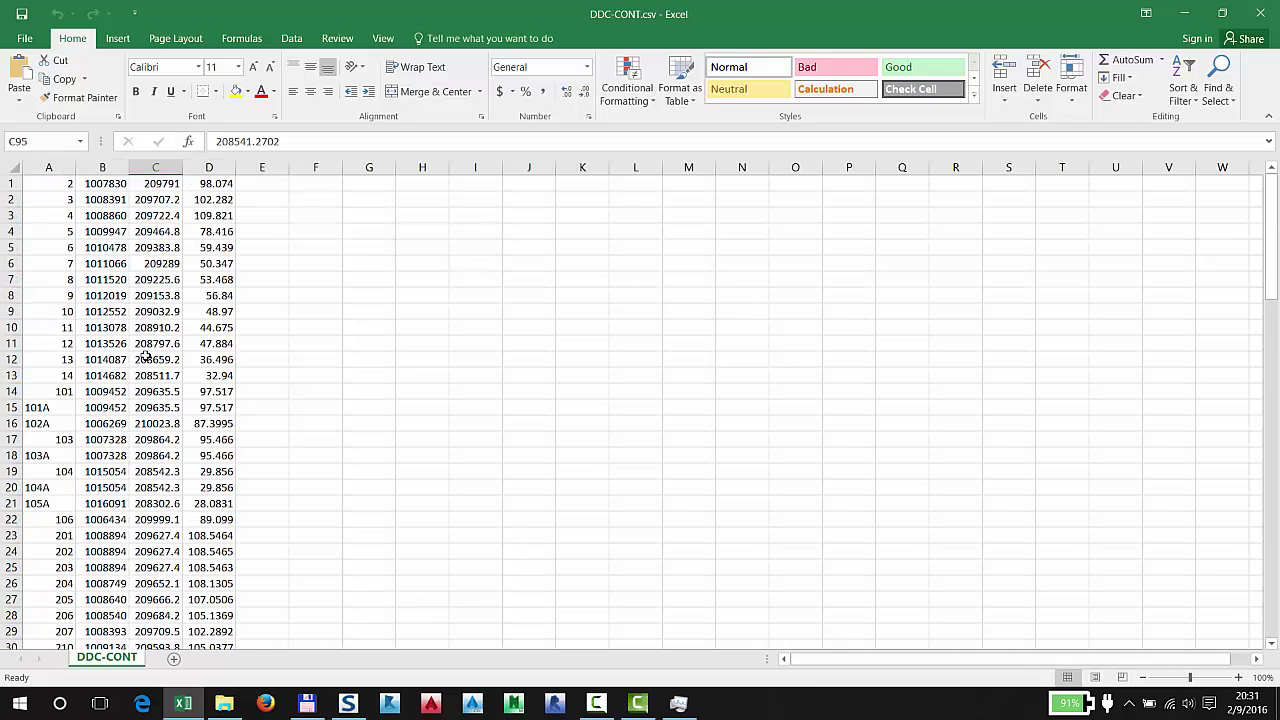
click(60, 182)
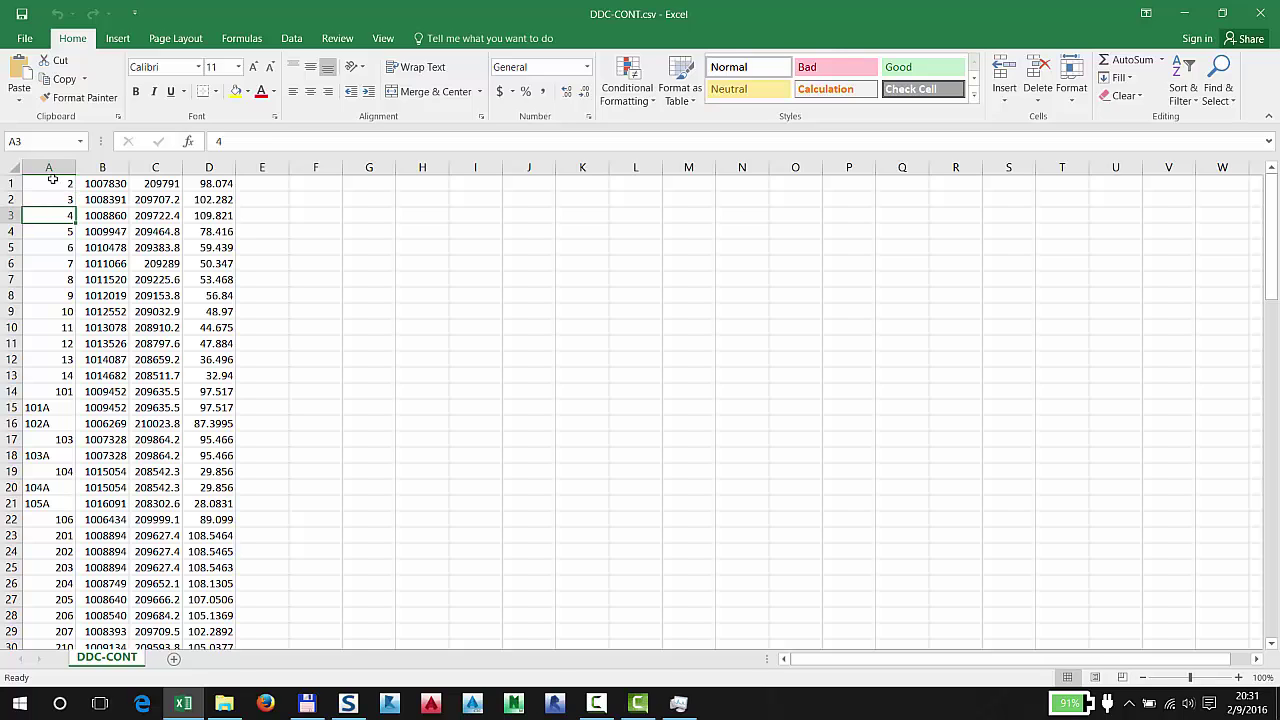
key(Right)
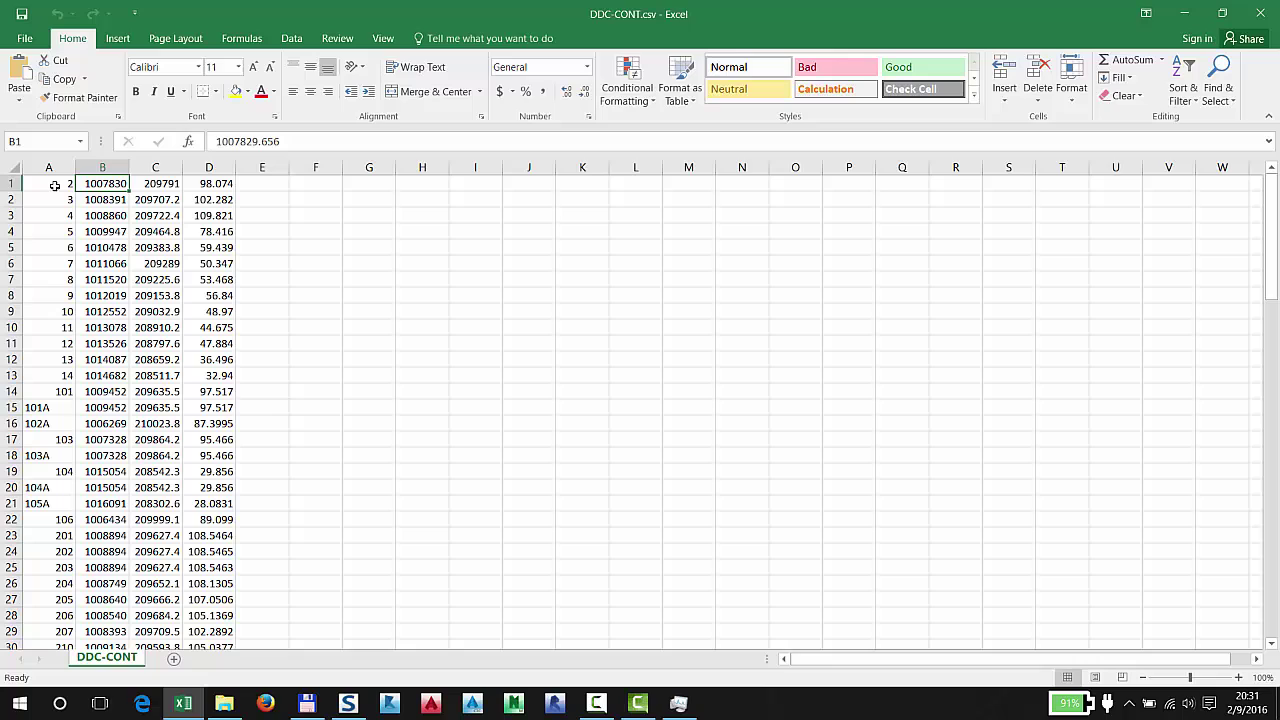
key(Right)
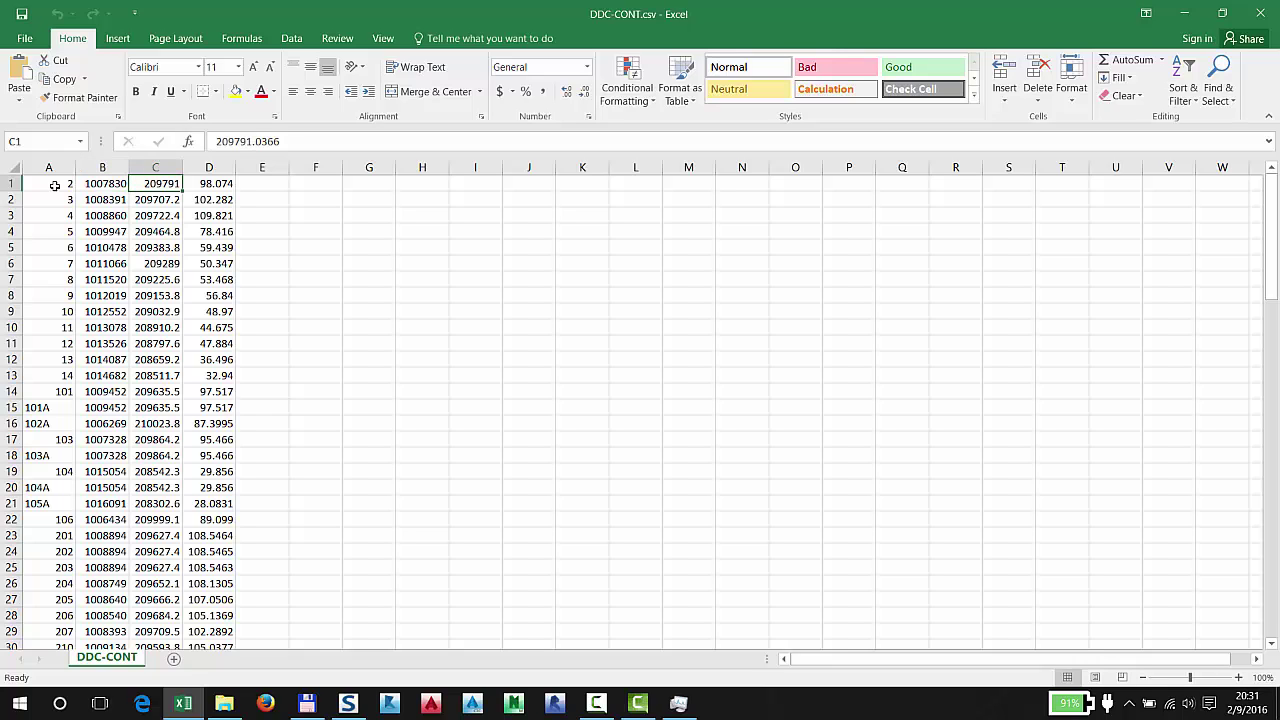
key(Right)
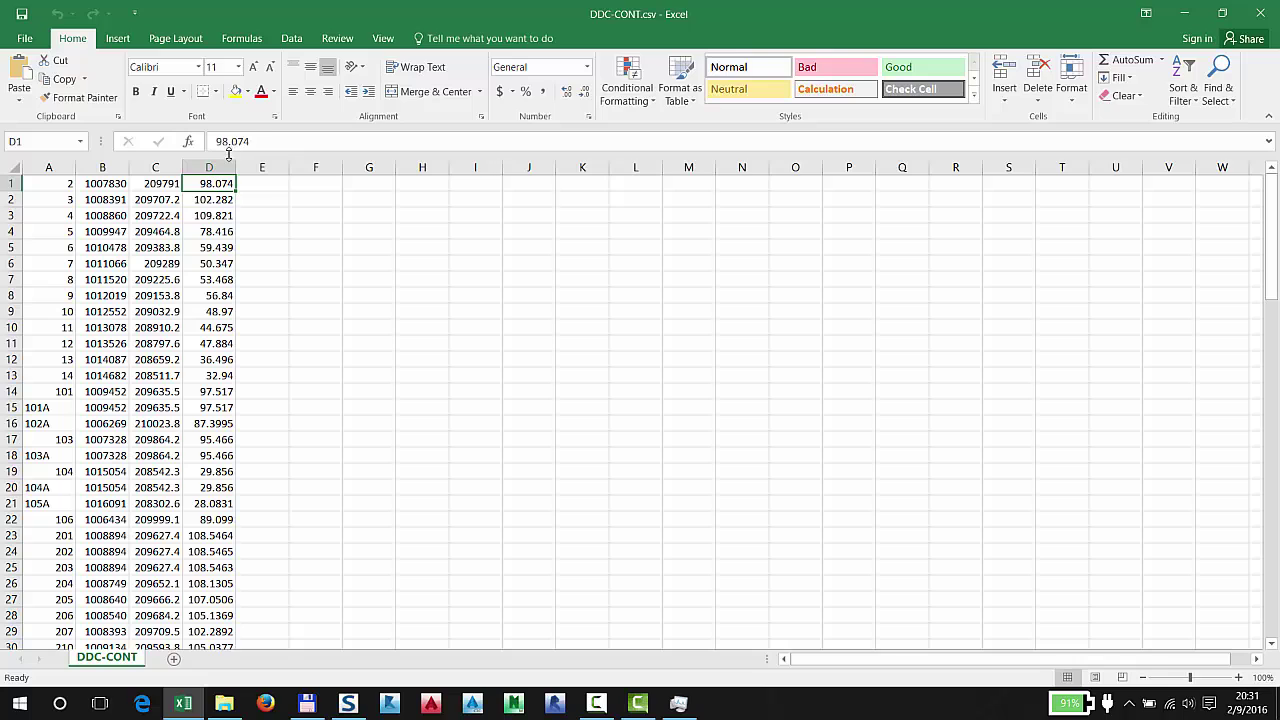
Check the elevation values in column D (D1:D24) and return to cell A1.
drag(253, 141, 213, 141)
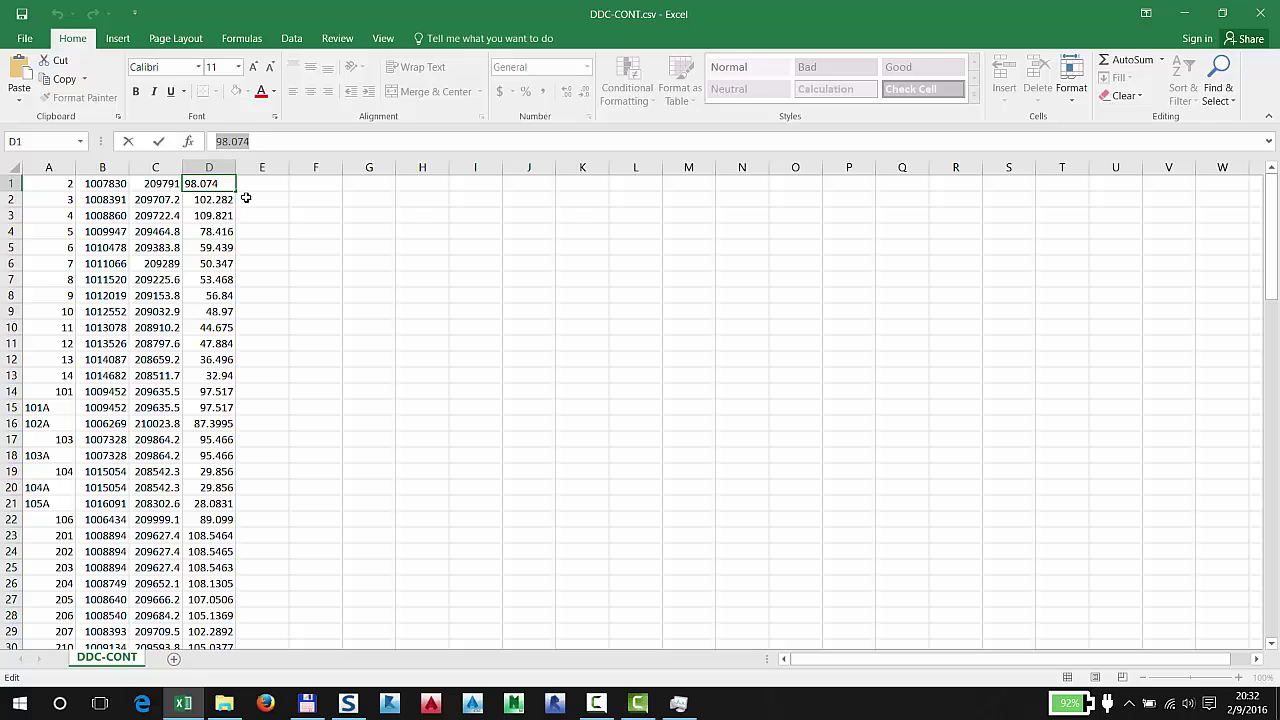
click(259, 185)
click(206, 185)
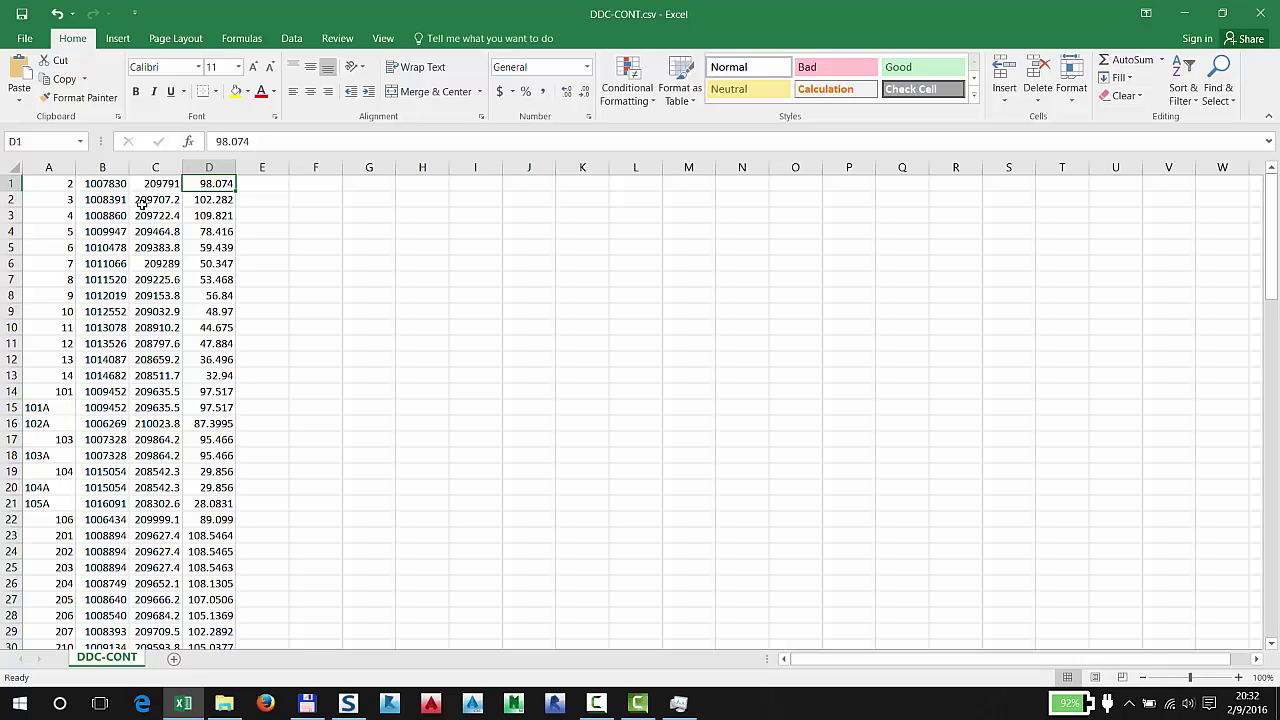
click(64, 189)
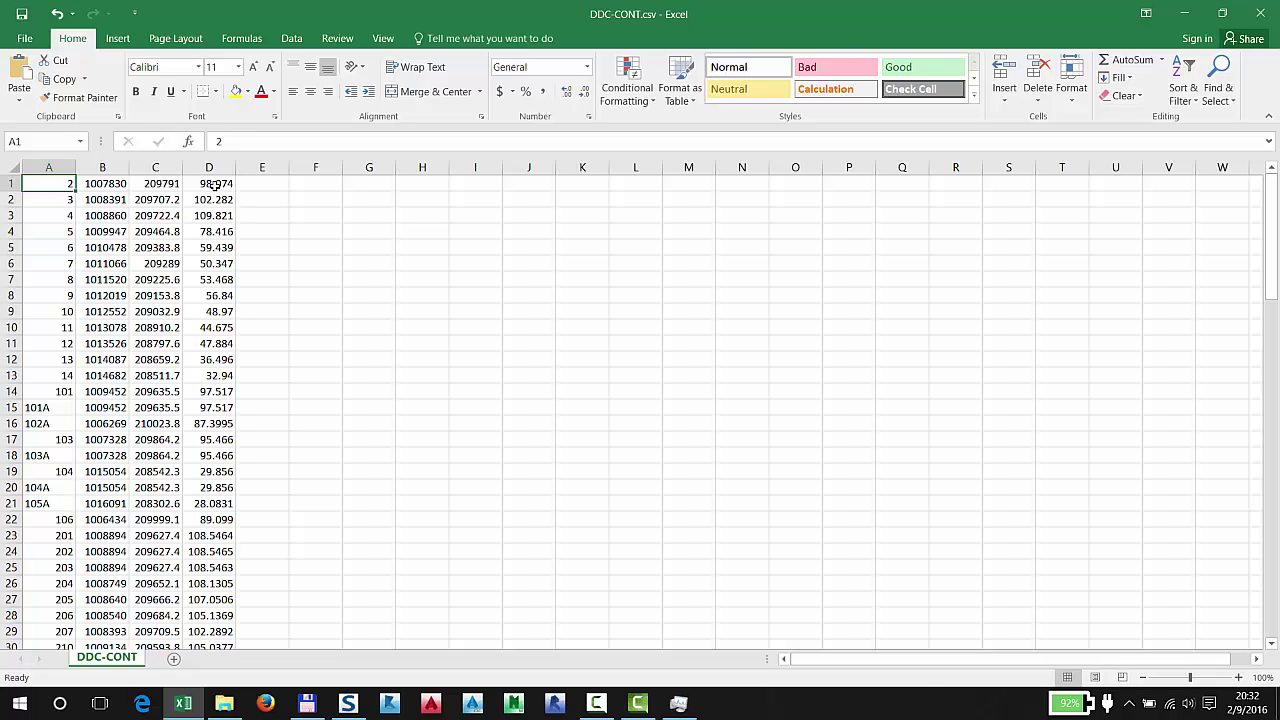
drag(215, 184, 220, 551)
click(301, 357)
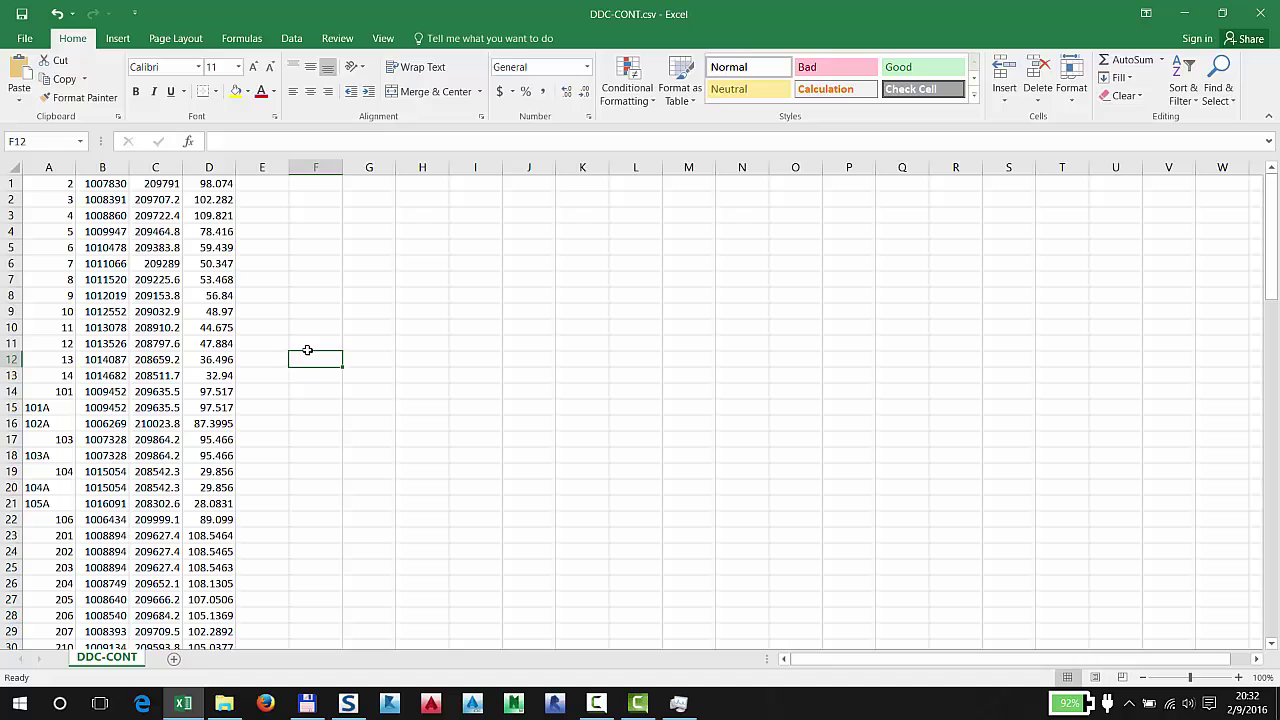
click(55, 190)
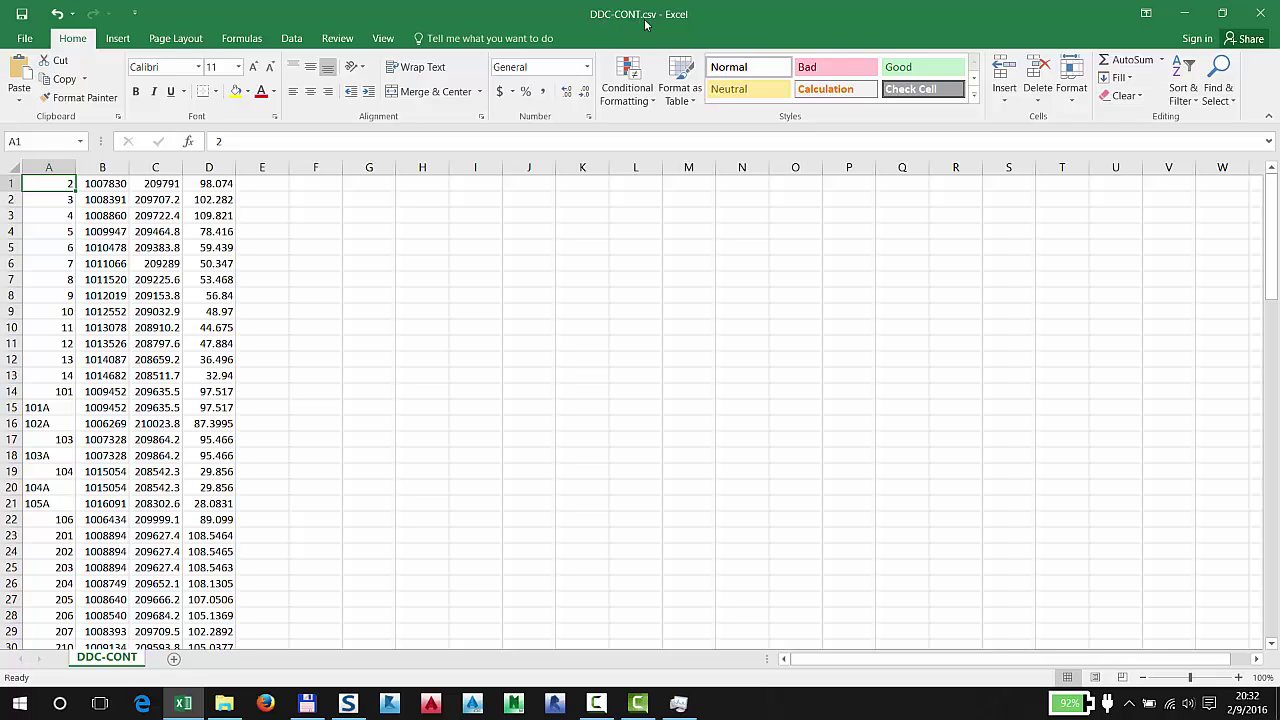
Import DDC-CONT.csv from the Queens folder into SCENE's Structure panel as reference points.
click(1184, 13)
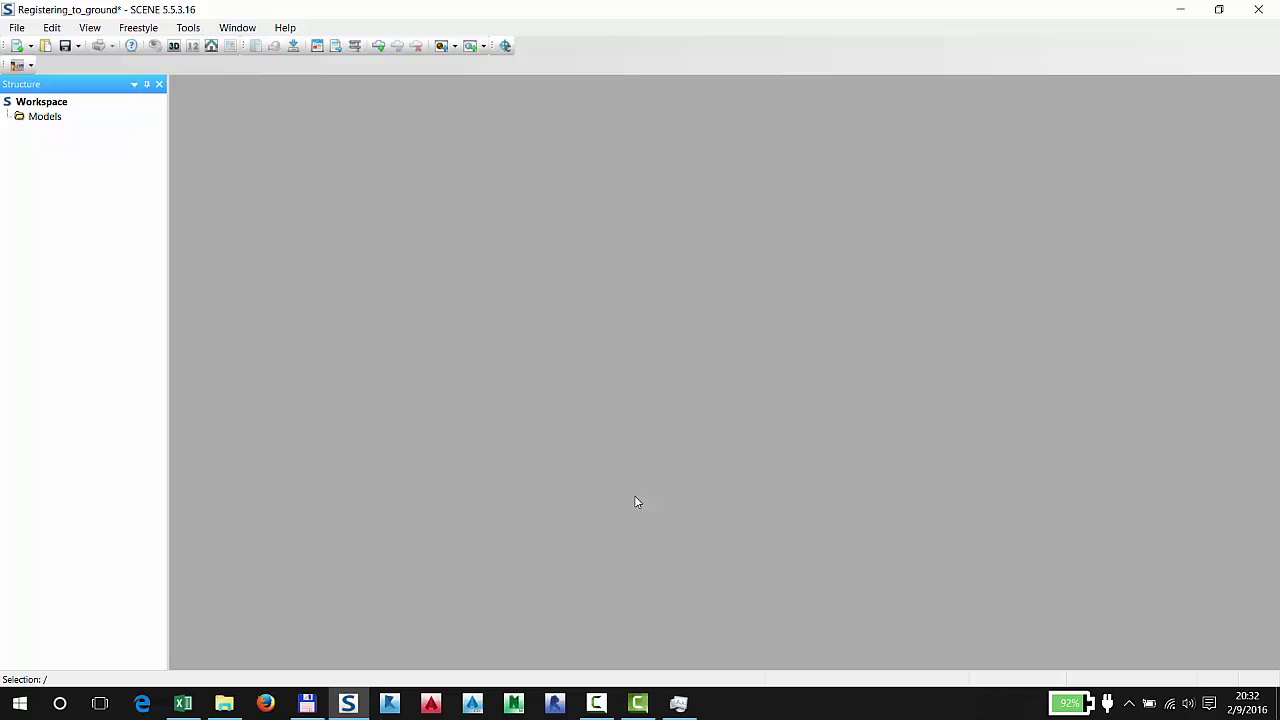
click(224, 703)
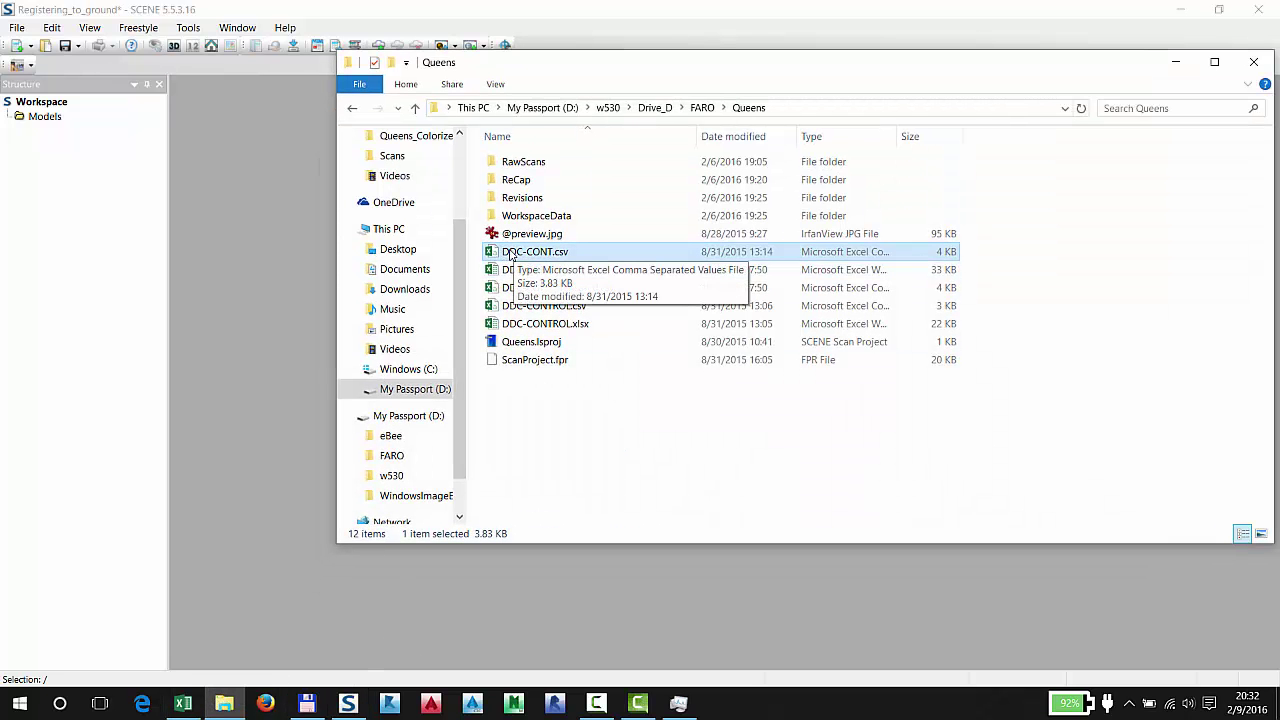
drag(510, 254, 103, 222)
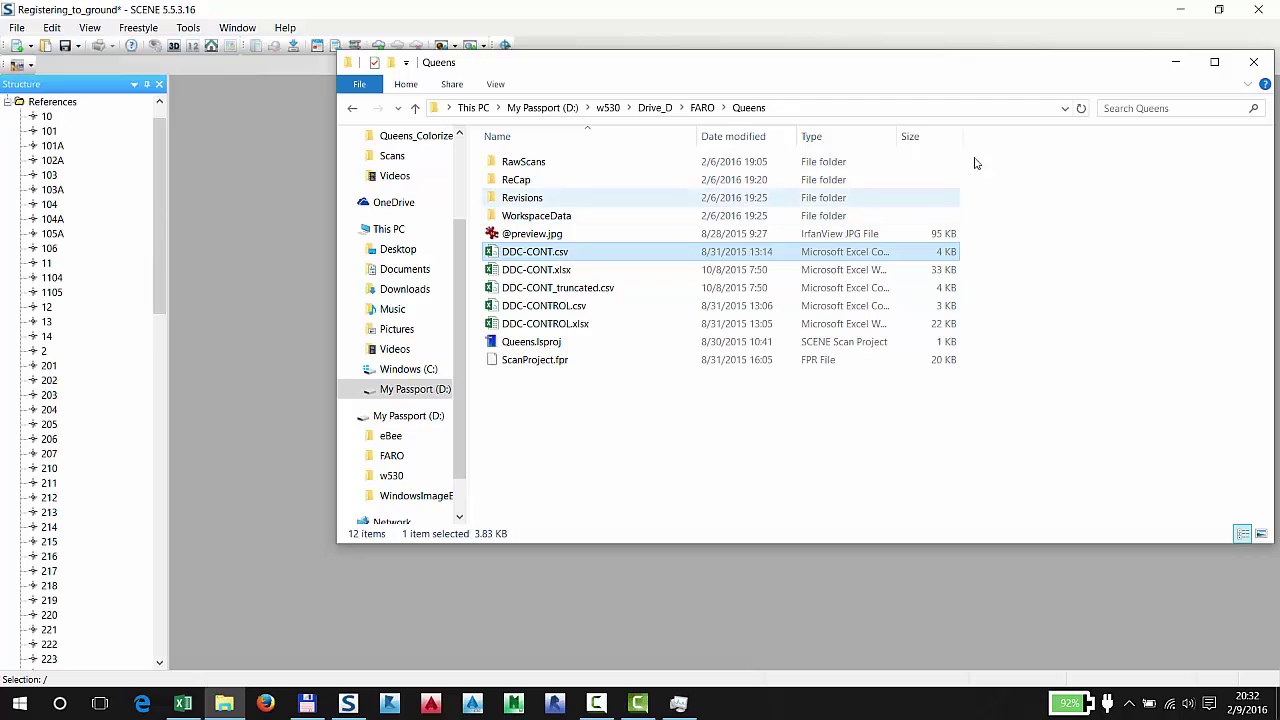
click(1175, 62)
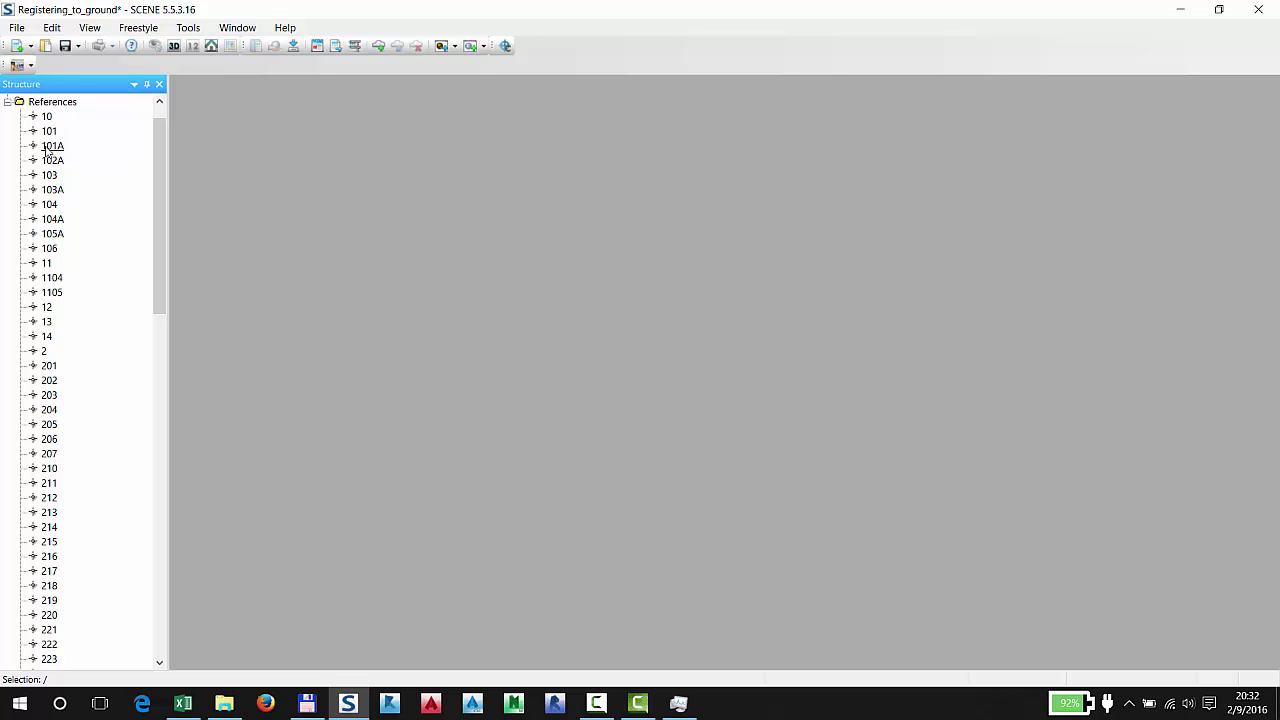
drag(157, 128, 157, 117)
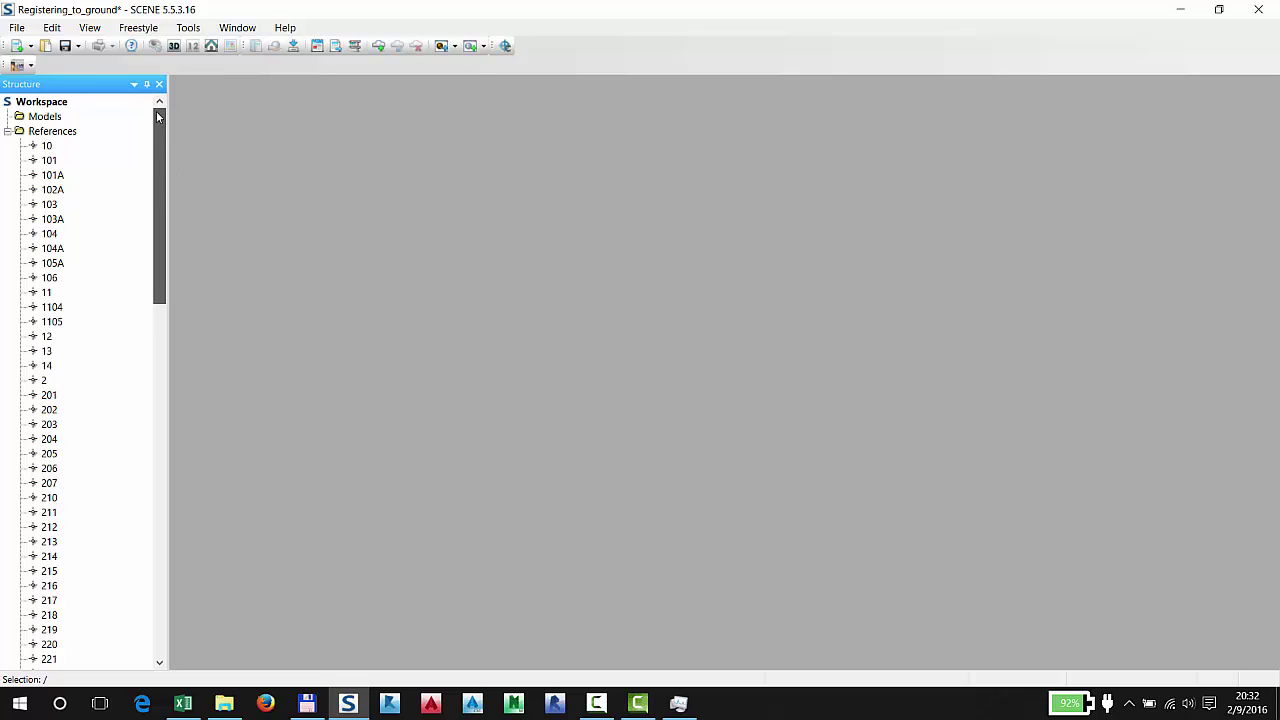
mouse_move(157, 210)
mouse_down()
mouse_move(172, 562)
mouse_move(158, 210)
mouse_up()
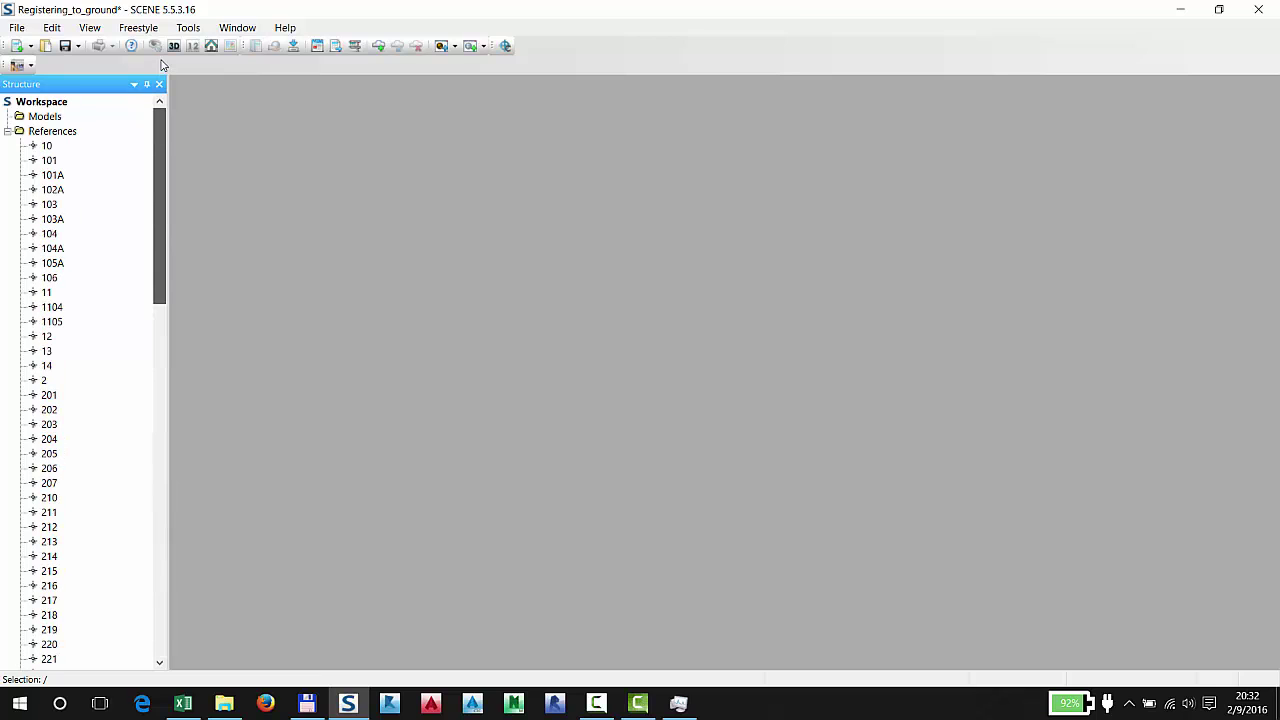
Open reference point 10's properties, read its position 1012552.277 209032.885 48.97 ft US, and return to Excel.
double_click(47, 147)
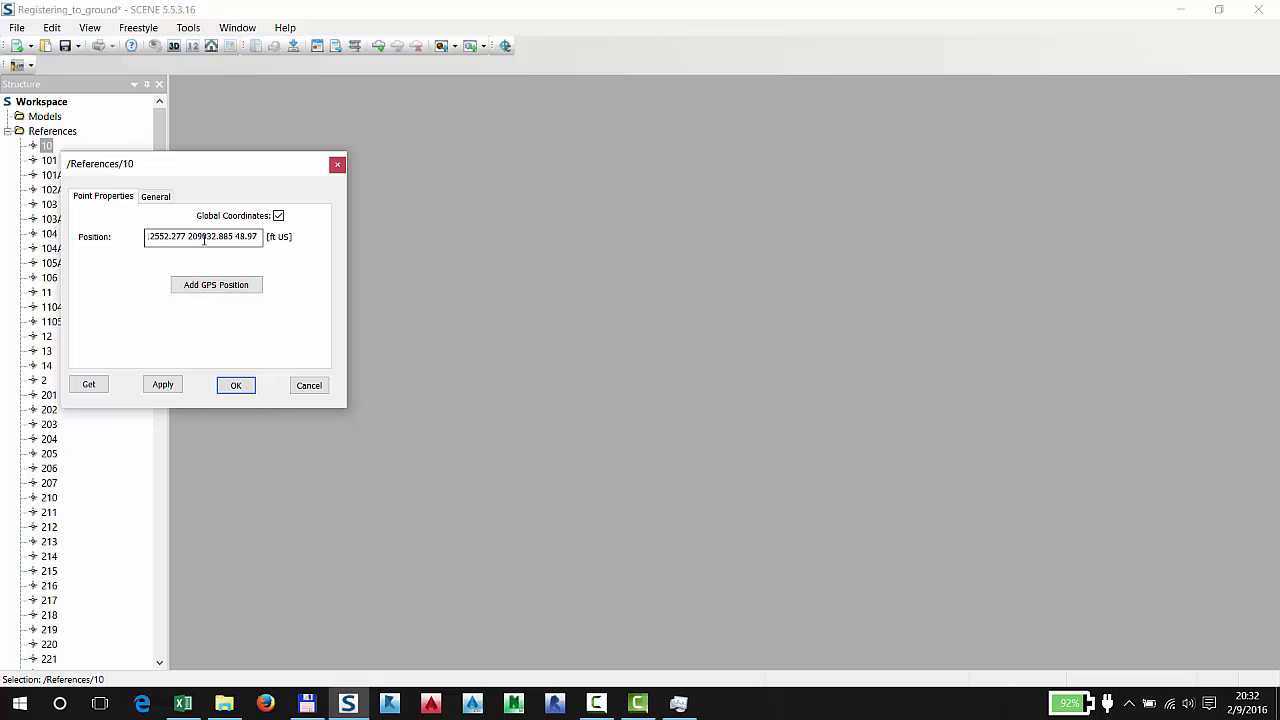
double_click(204, 240)
click(201, 237)
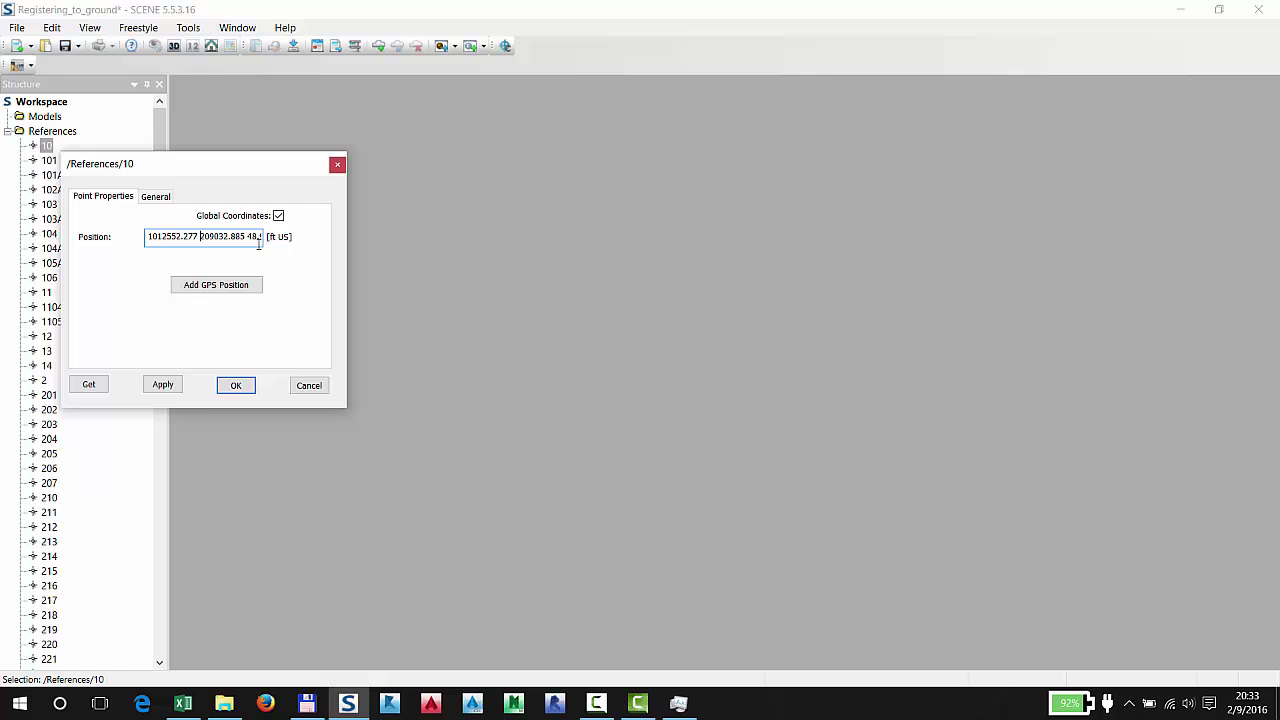
click(183, 703)
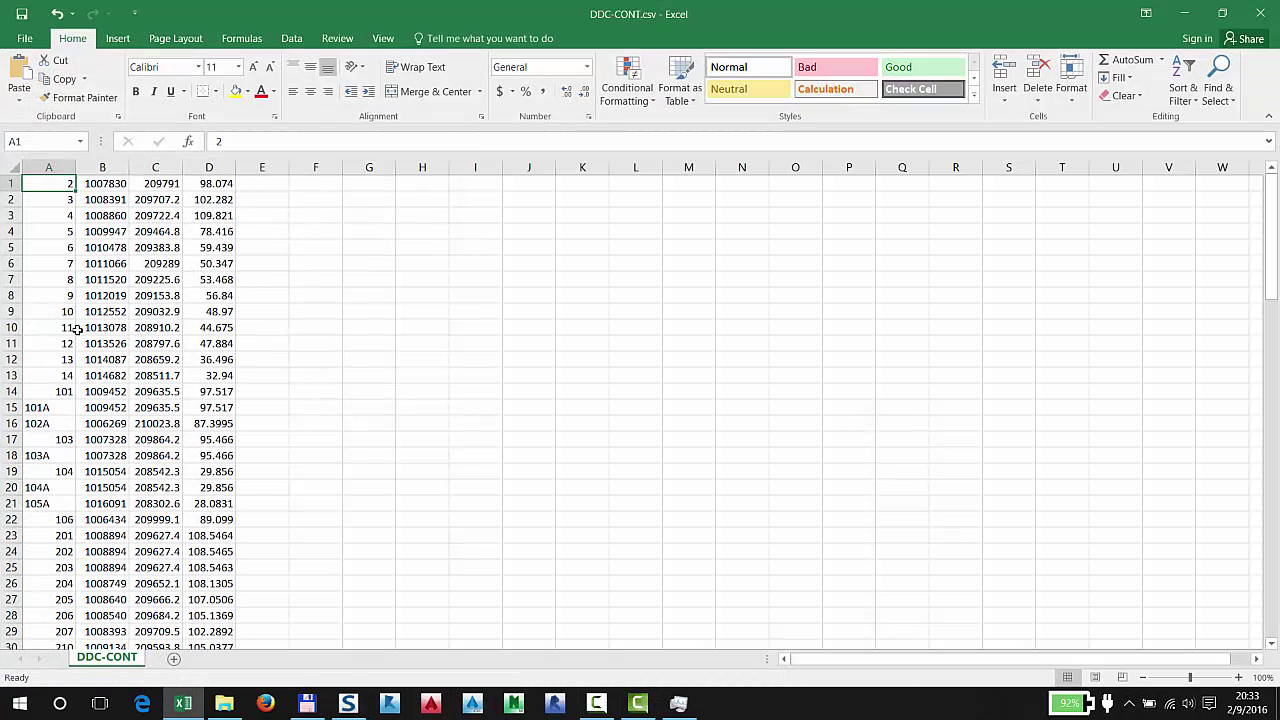
Increase the decimal places shown in column B so point 10's easting reads 1012552.277.
drag(62, 311, 220, 304)
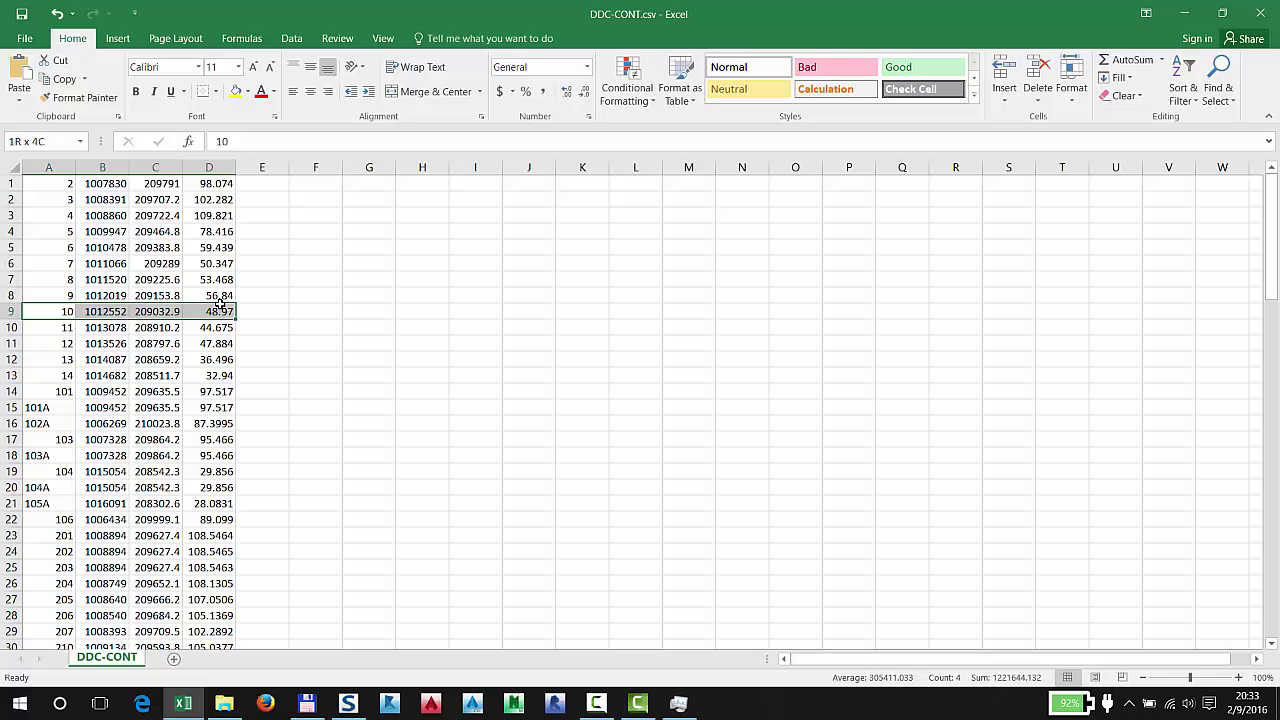
click(106, 312)
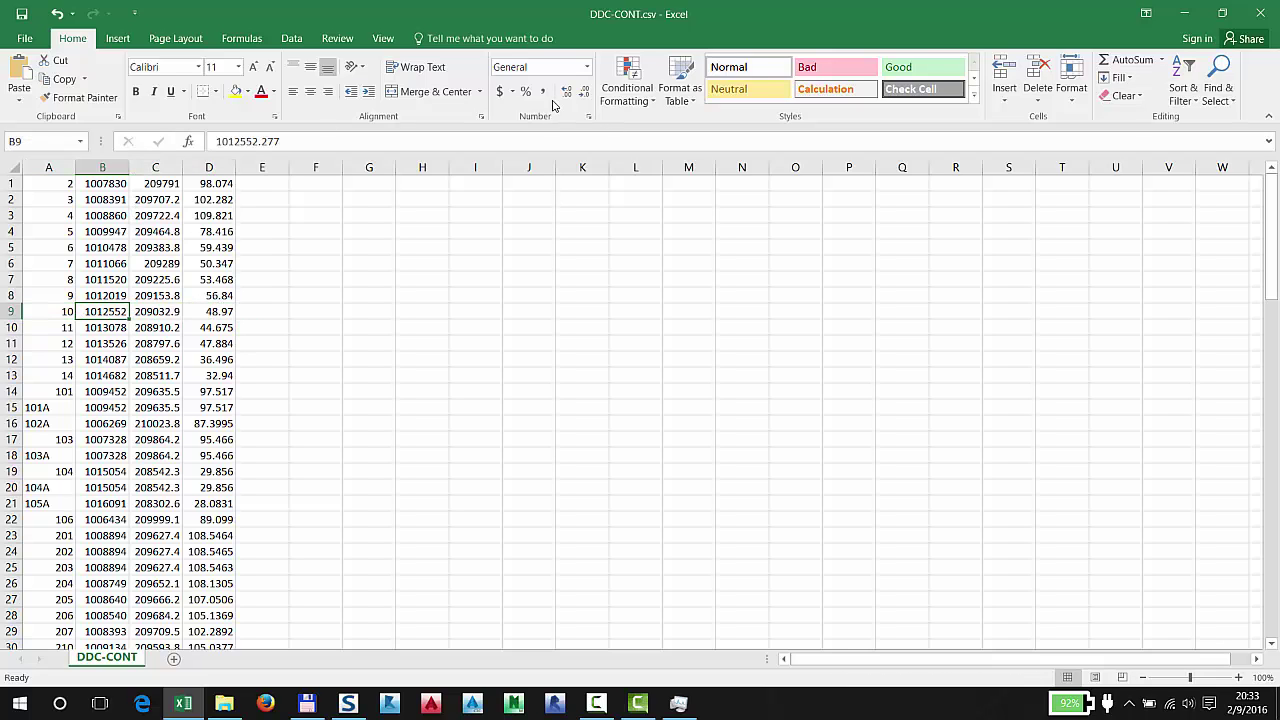
click(585, 92)
click(585, 93)
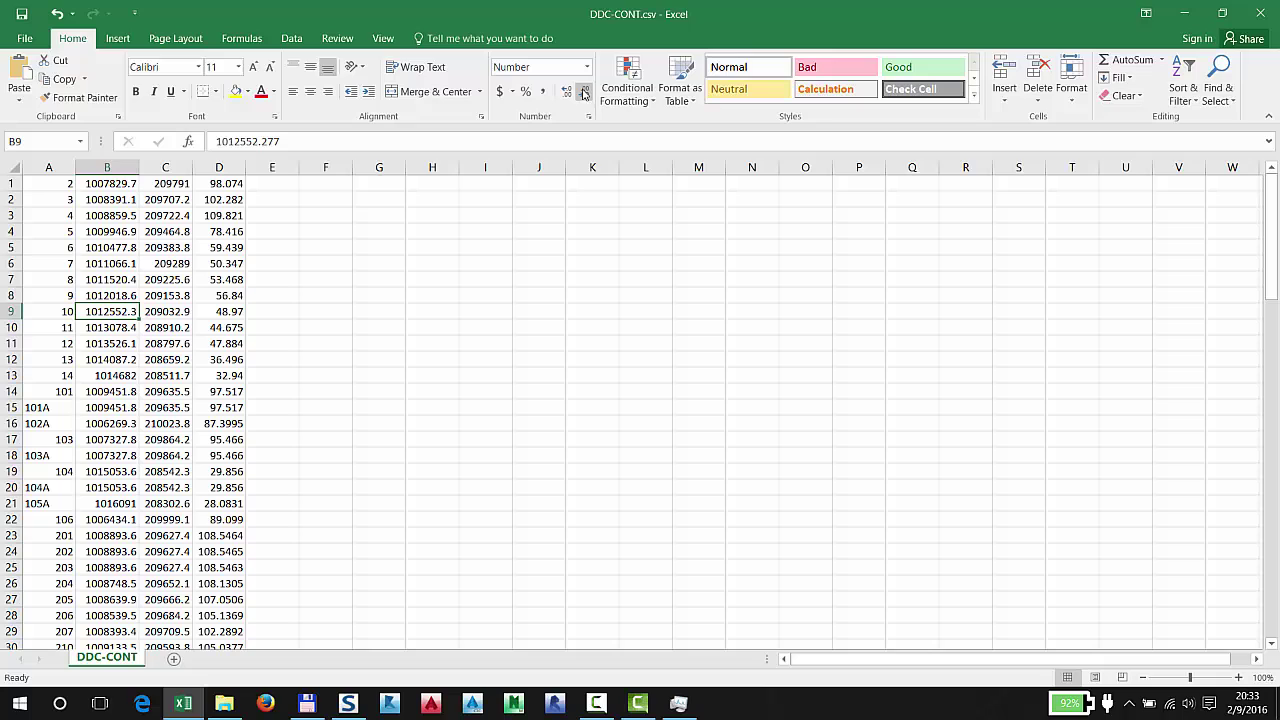
click(587, 94)
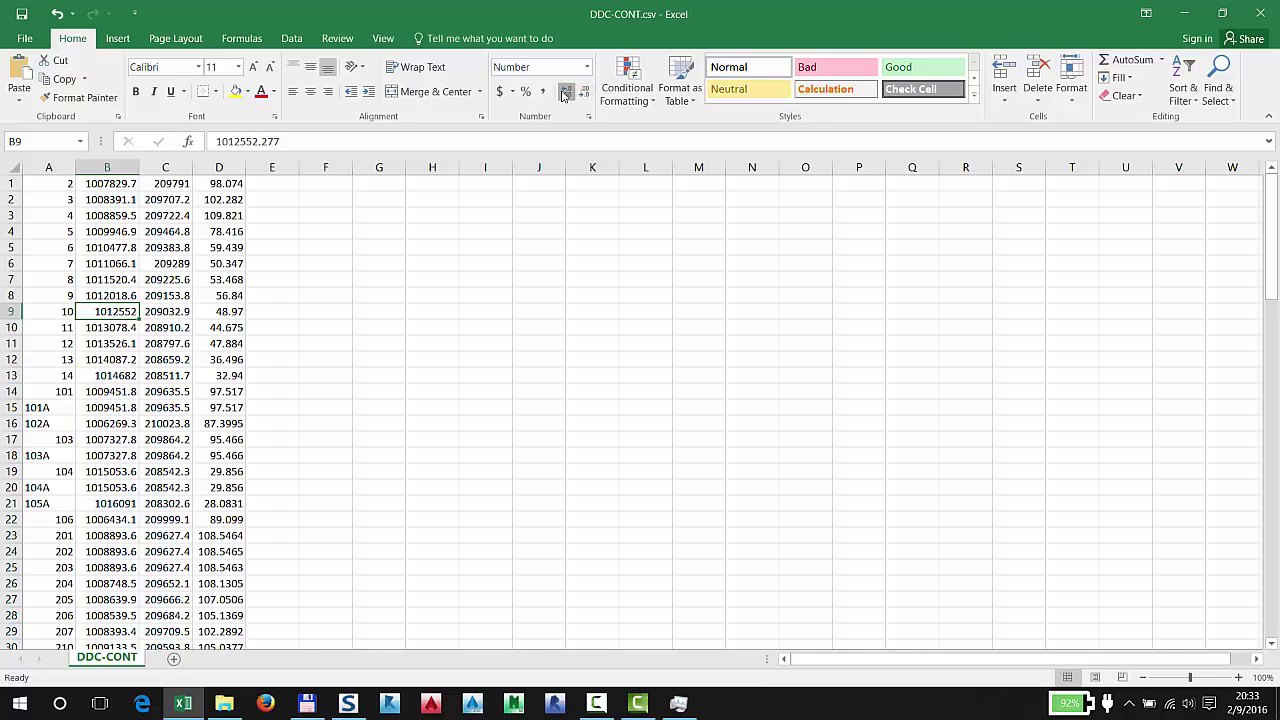
click(566, 92)
click(566, 92)
click(170, 311)
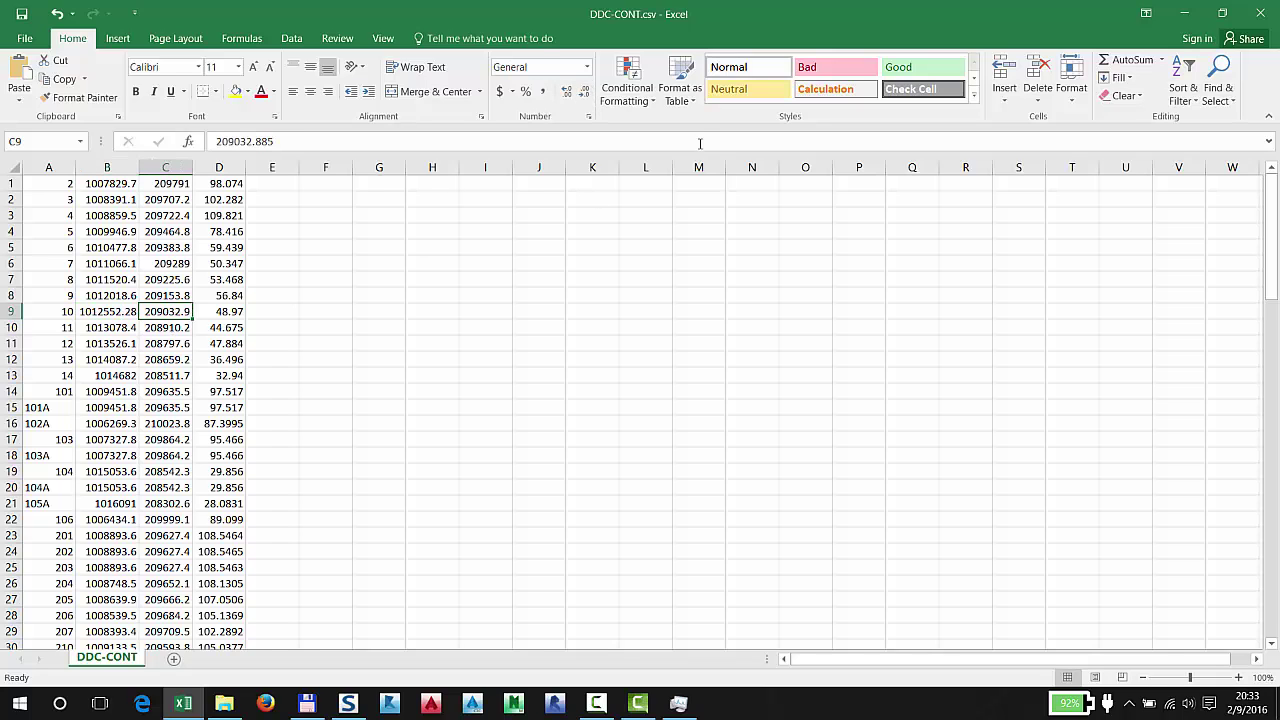
click(566, 92)
click(566, 92)
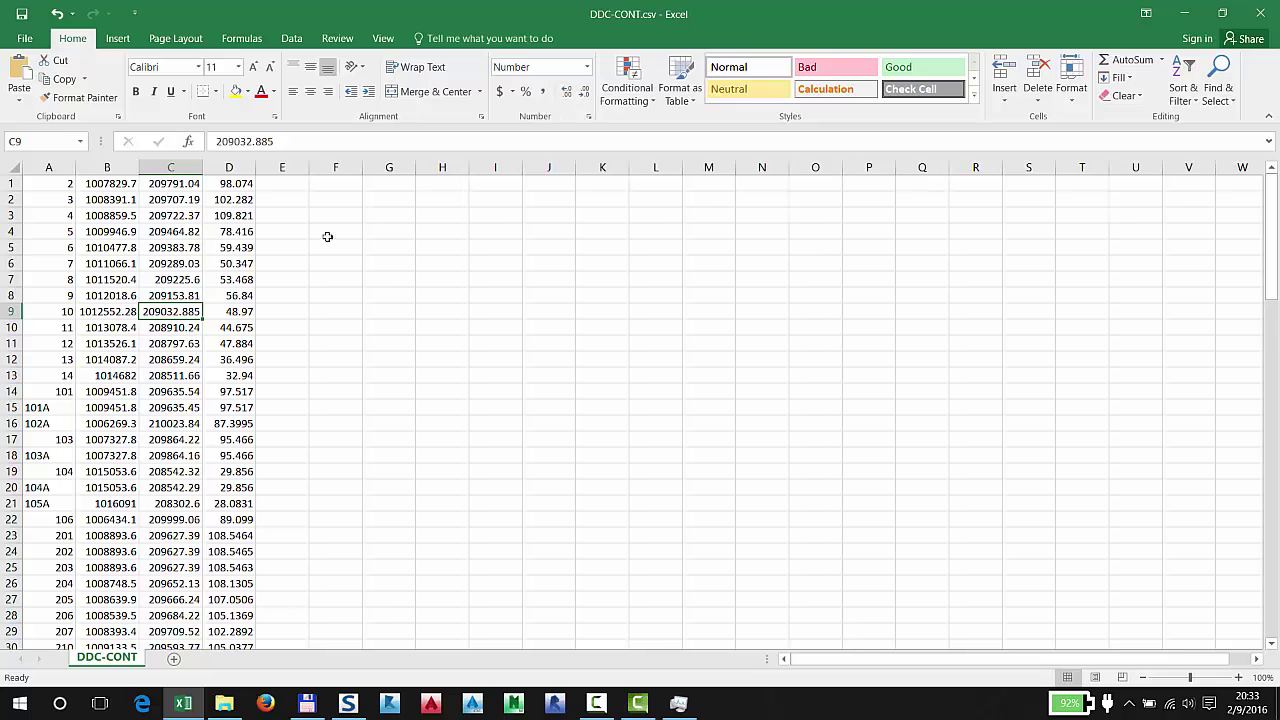
click(110, 313)
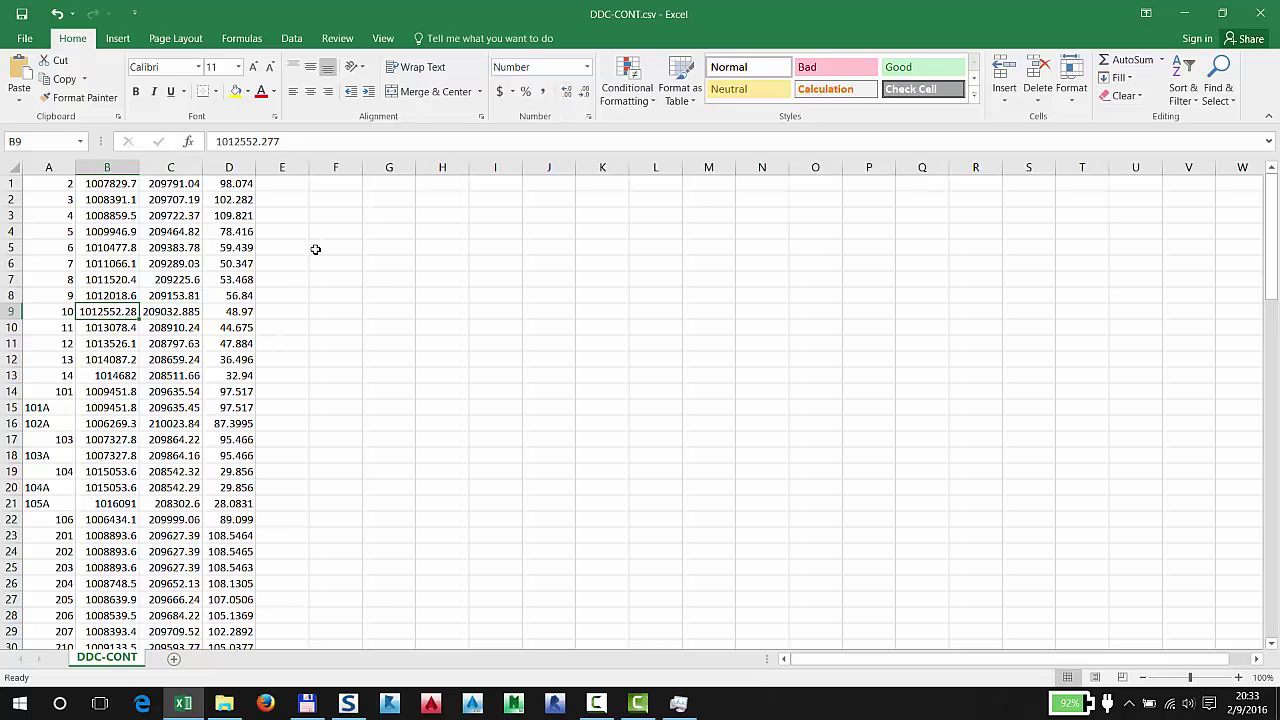
click(566, 92)
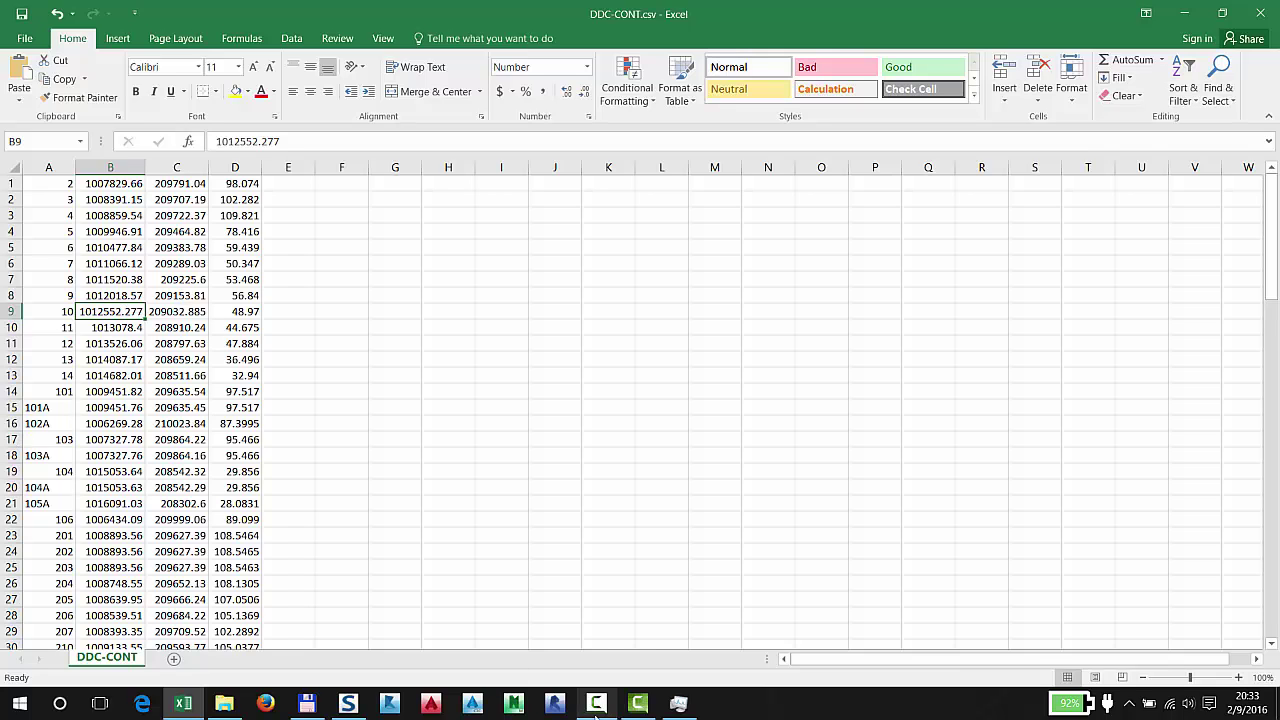
Paste point 10's elevation 48.97 from D9 into SCENE reference 10's position and confirm it.
click(349, 704)
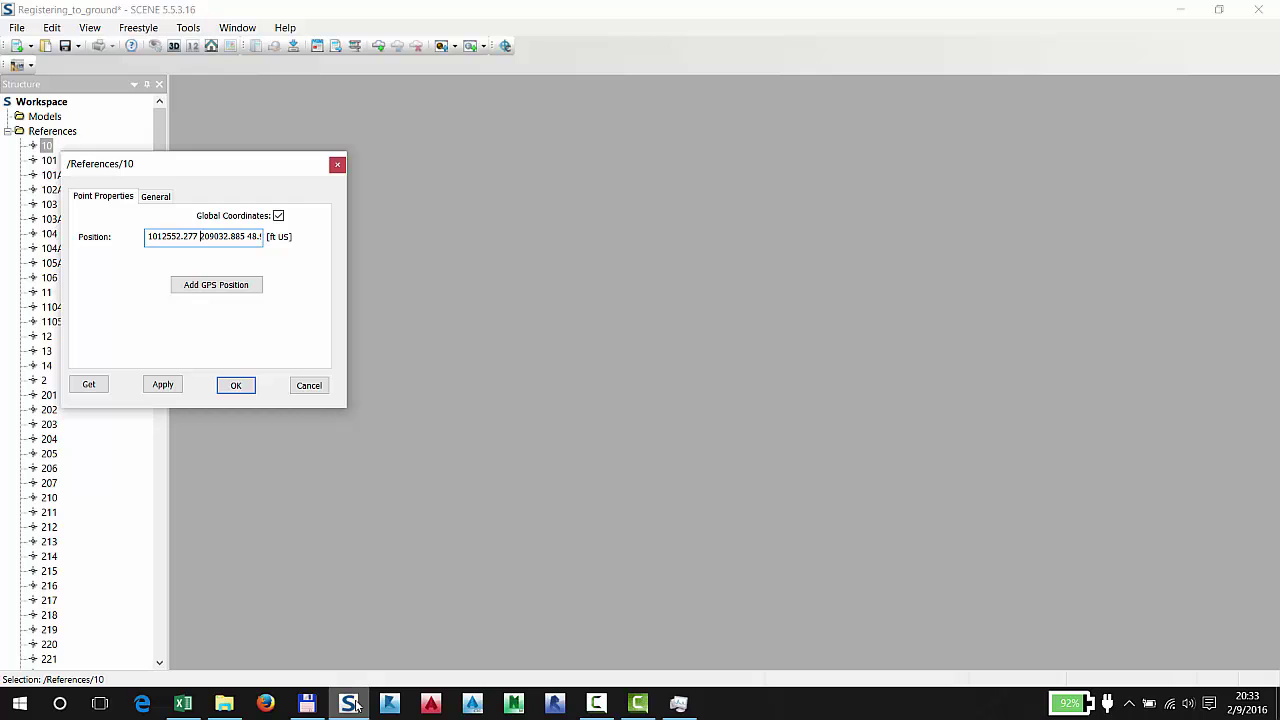
click(356, 705)
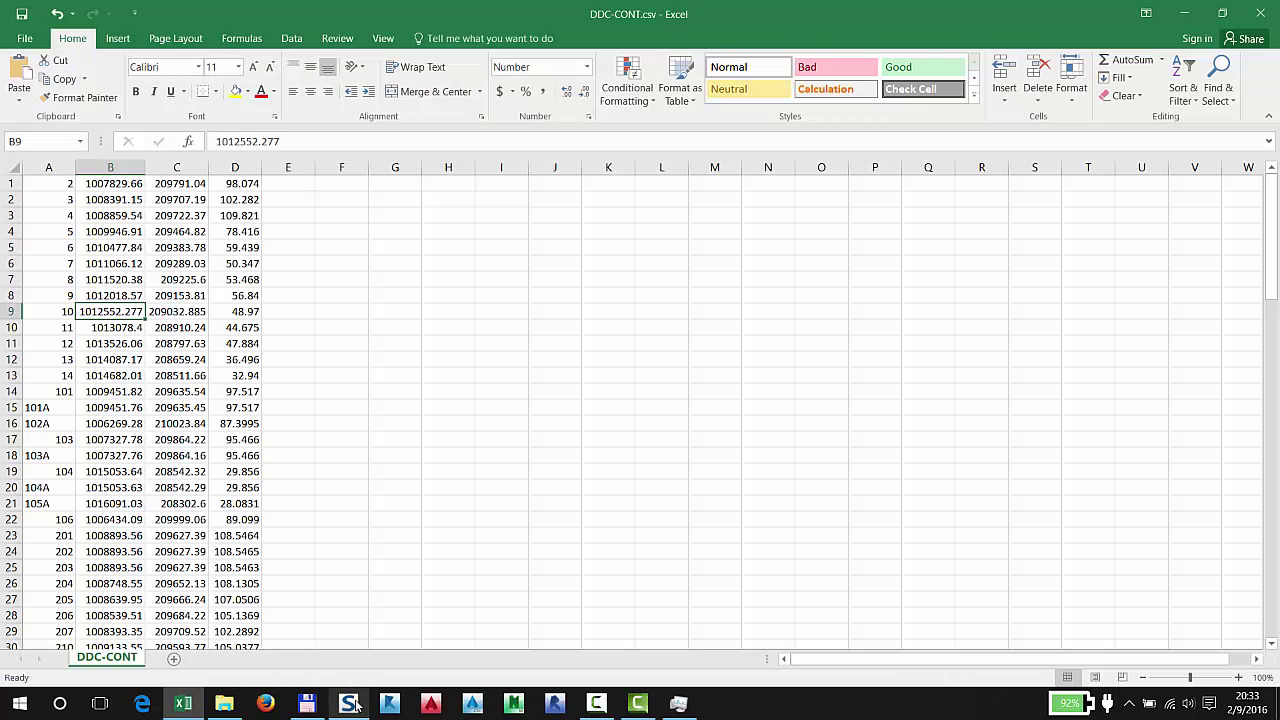
click(357, 705)
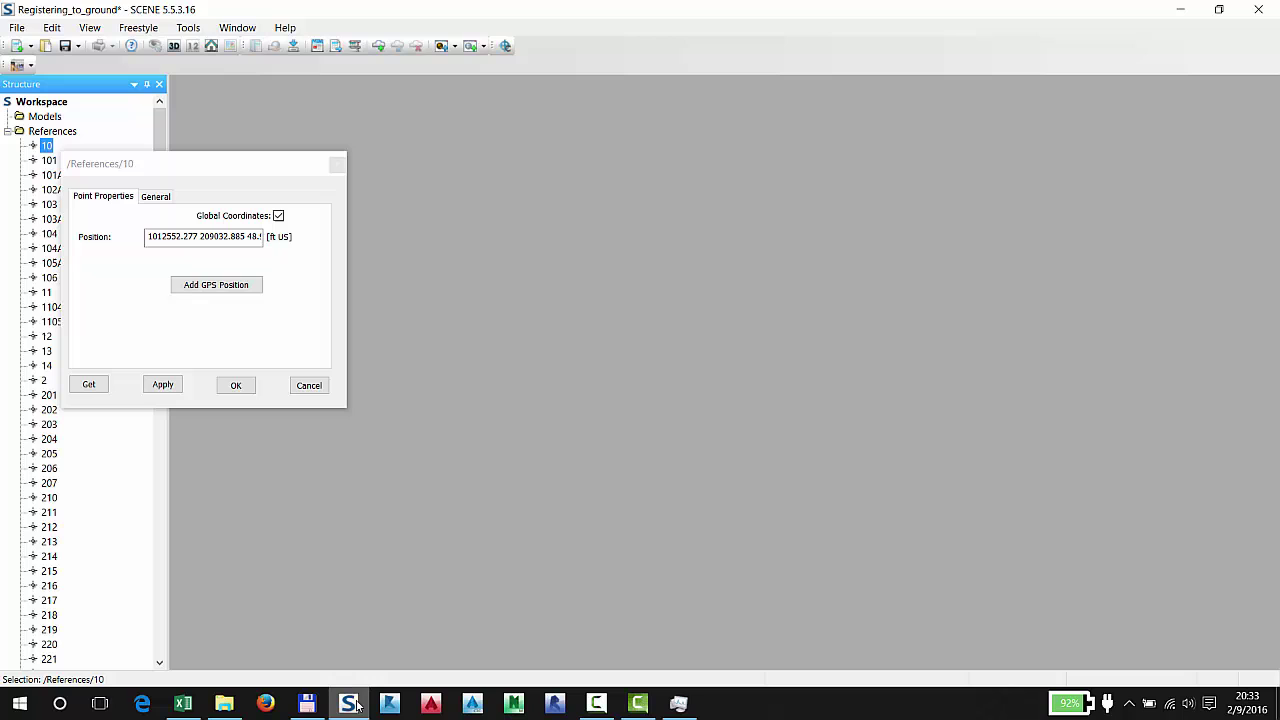
click(357, 705)
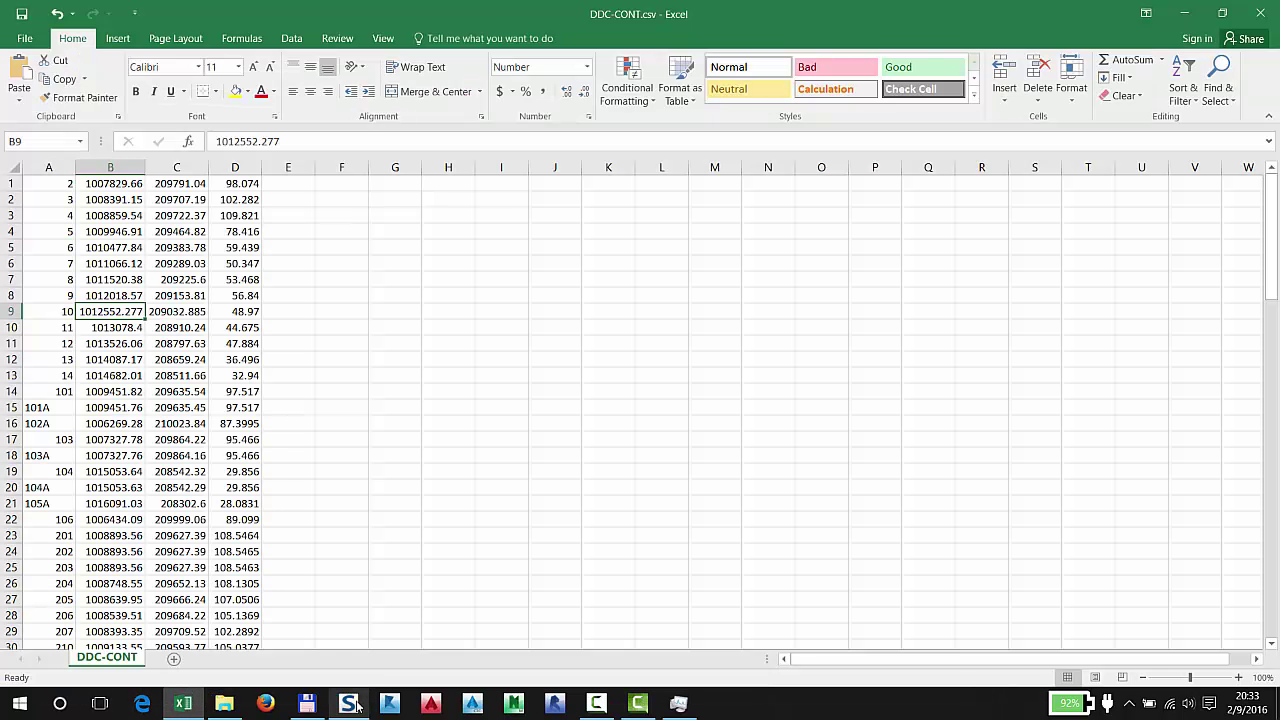
click(171, 311)
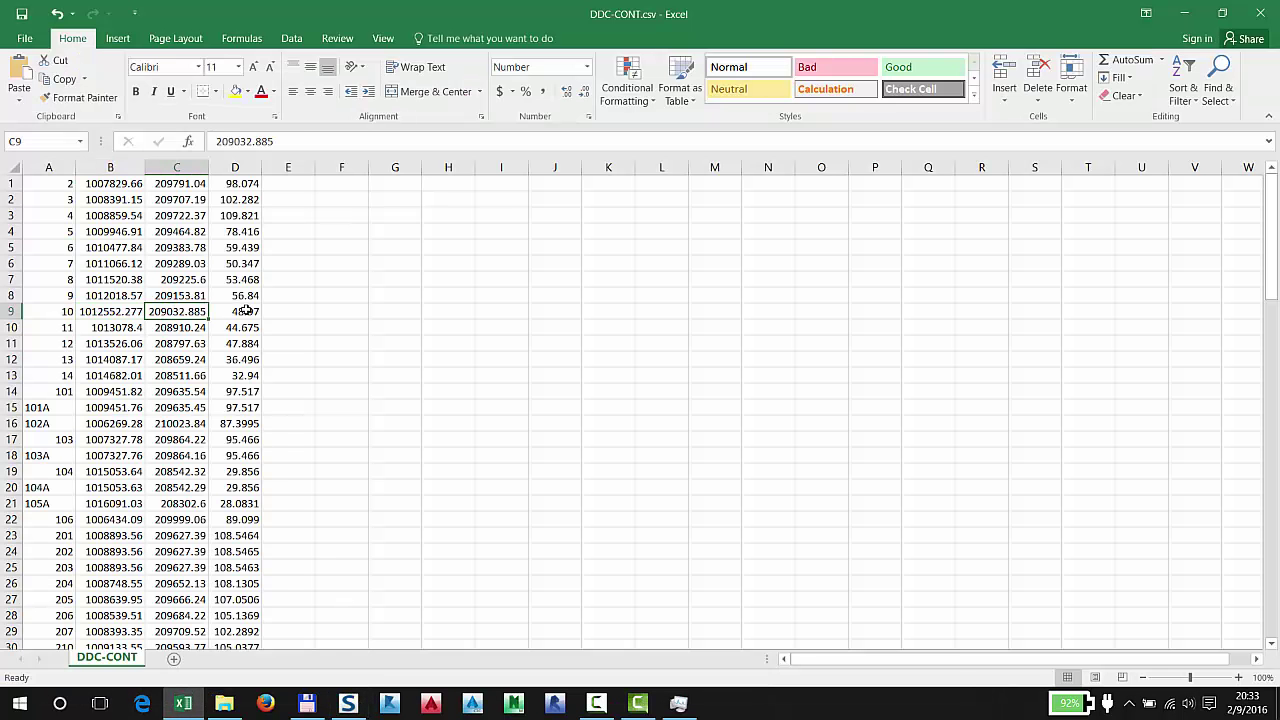
click(246, 310)
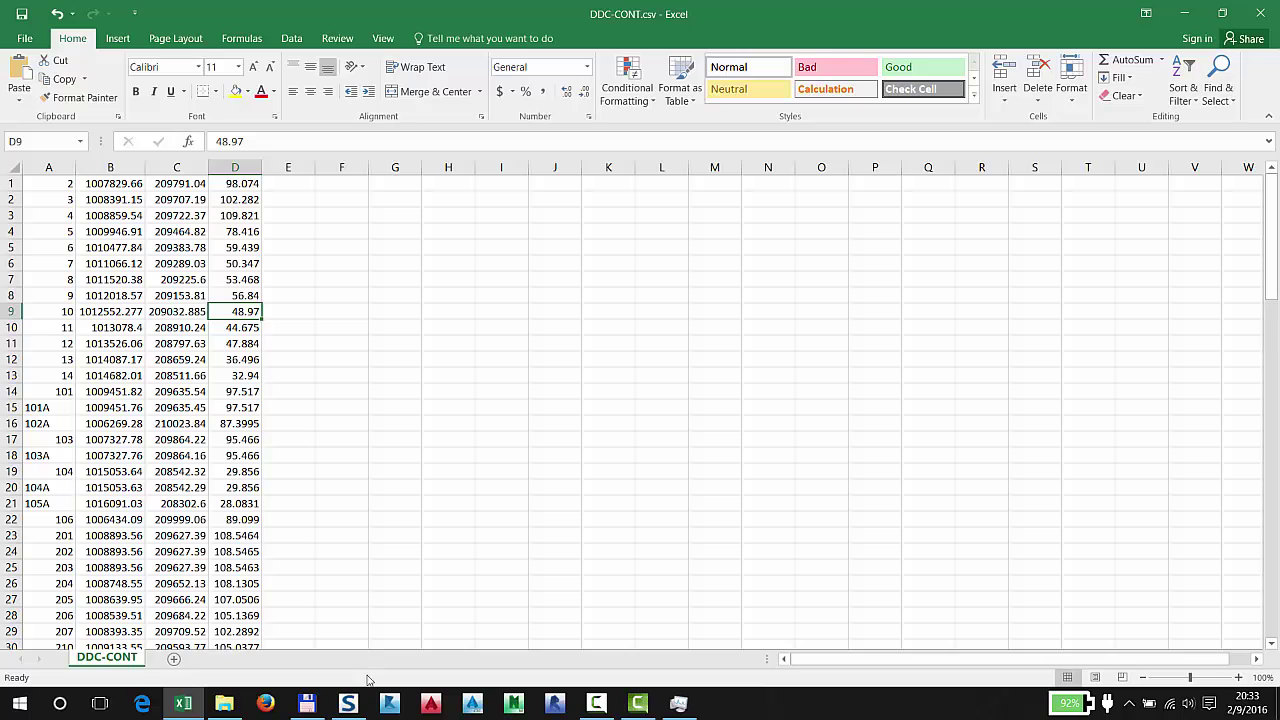
click(348, 704)
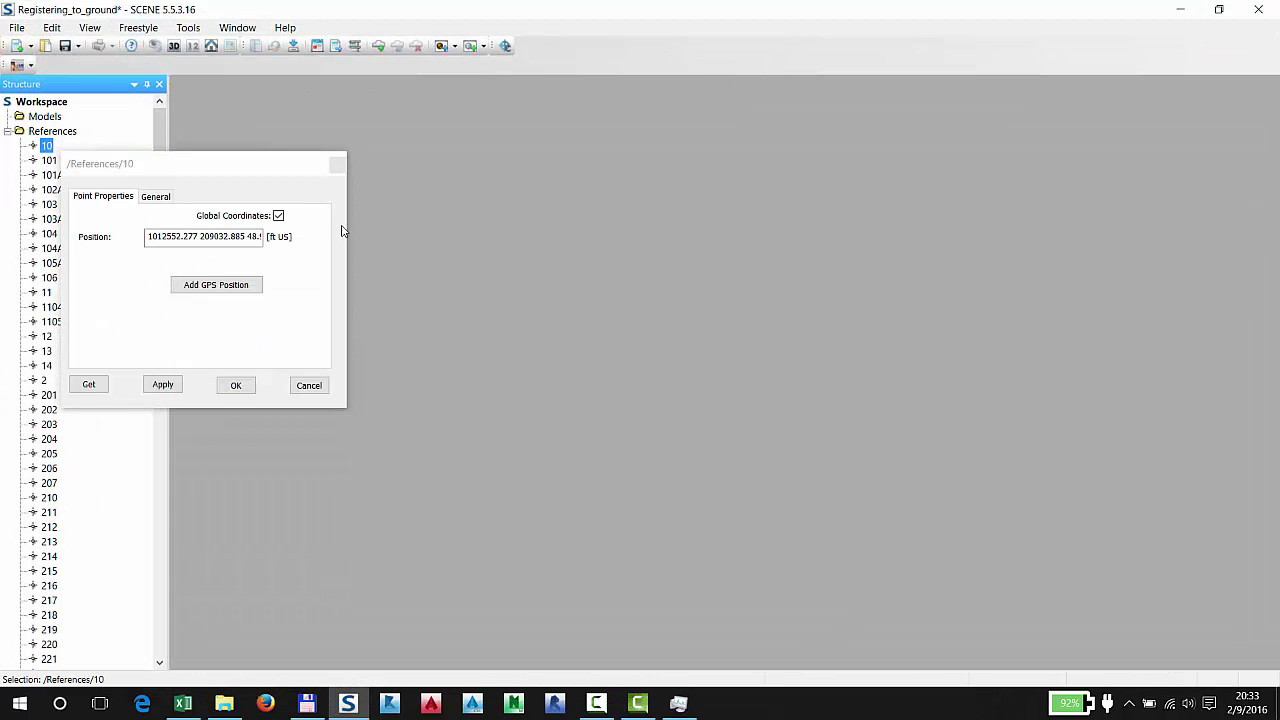
double_click(251, 237)
text(48.97)
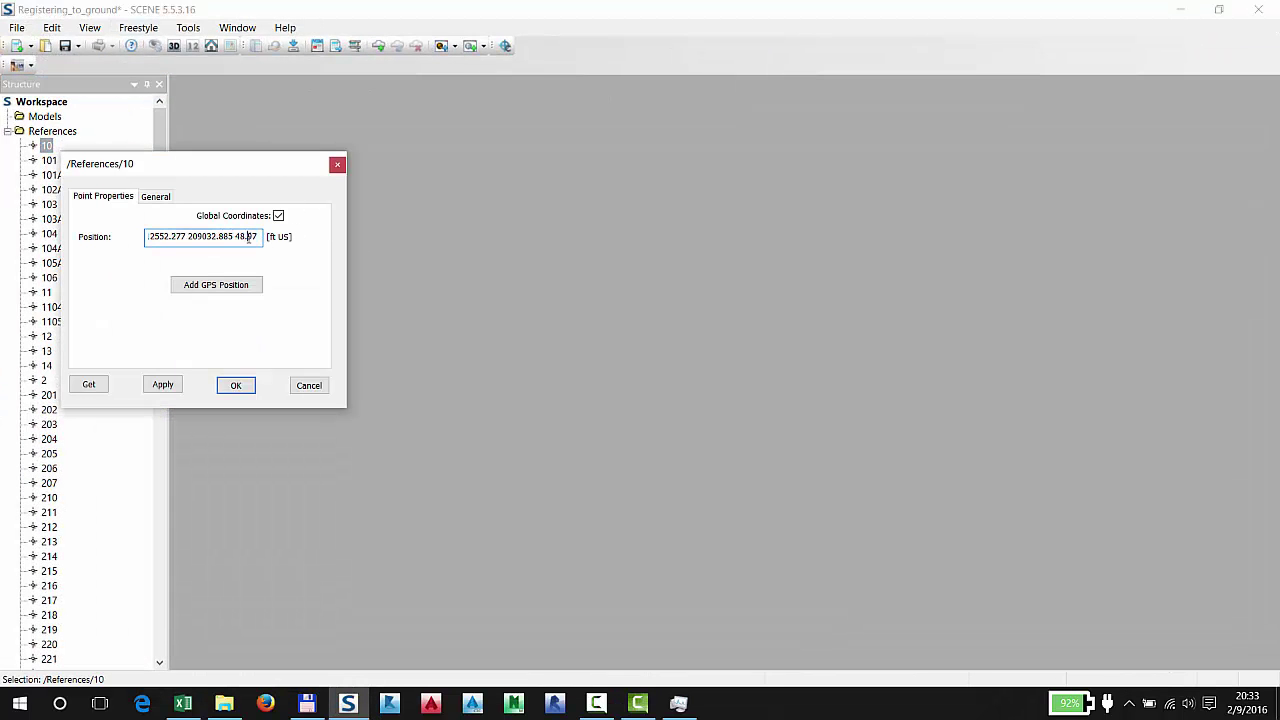
click(236, 386)
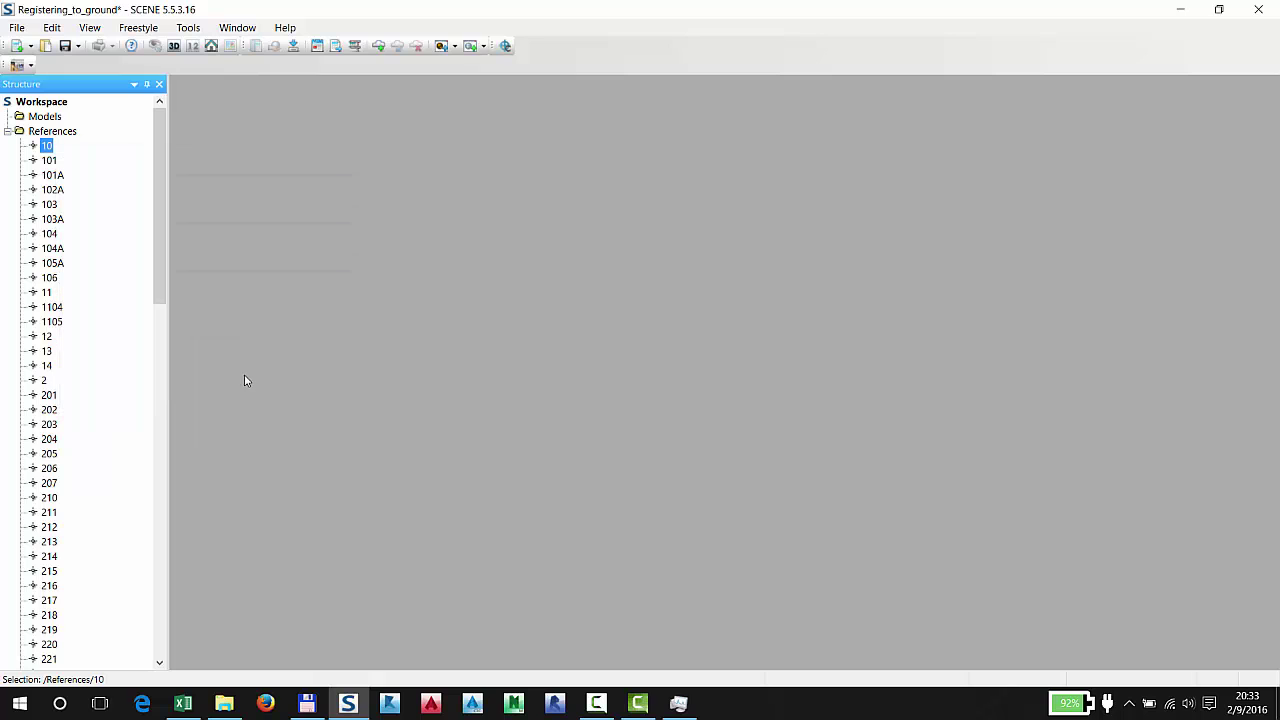
click(188, 28)
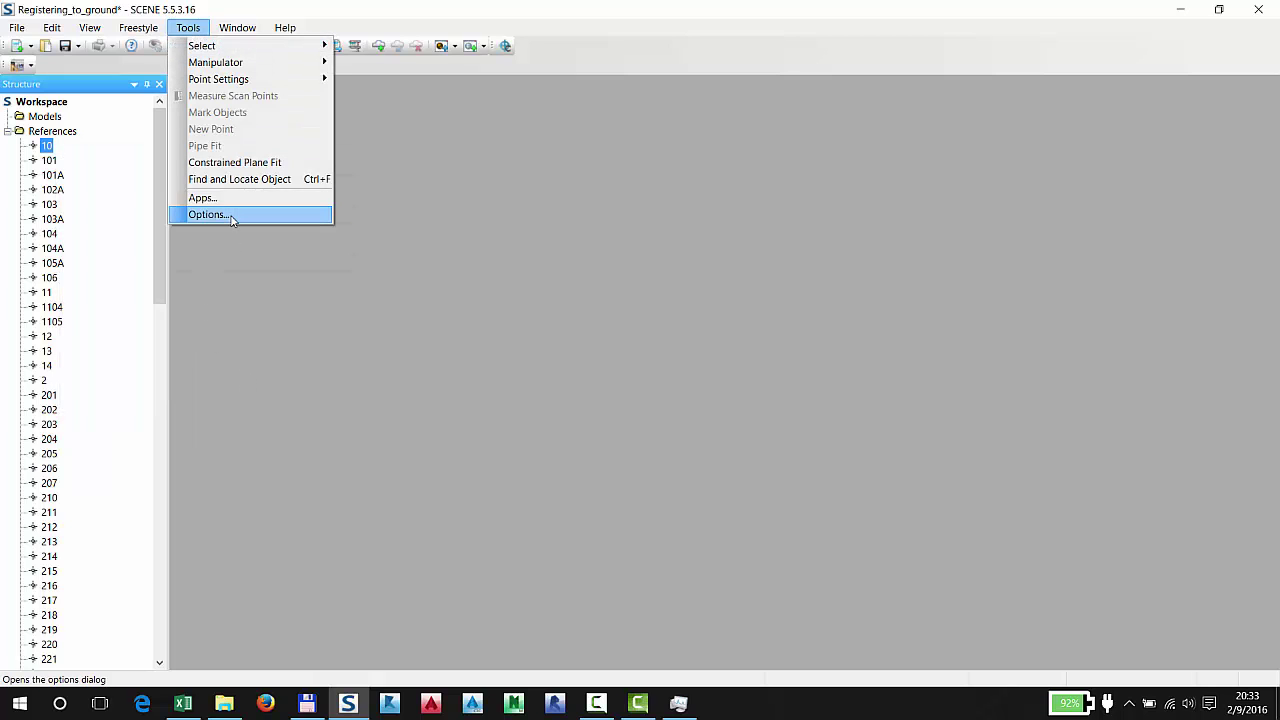
click(228, 216)
click(586, 218)
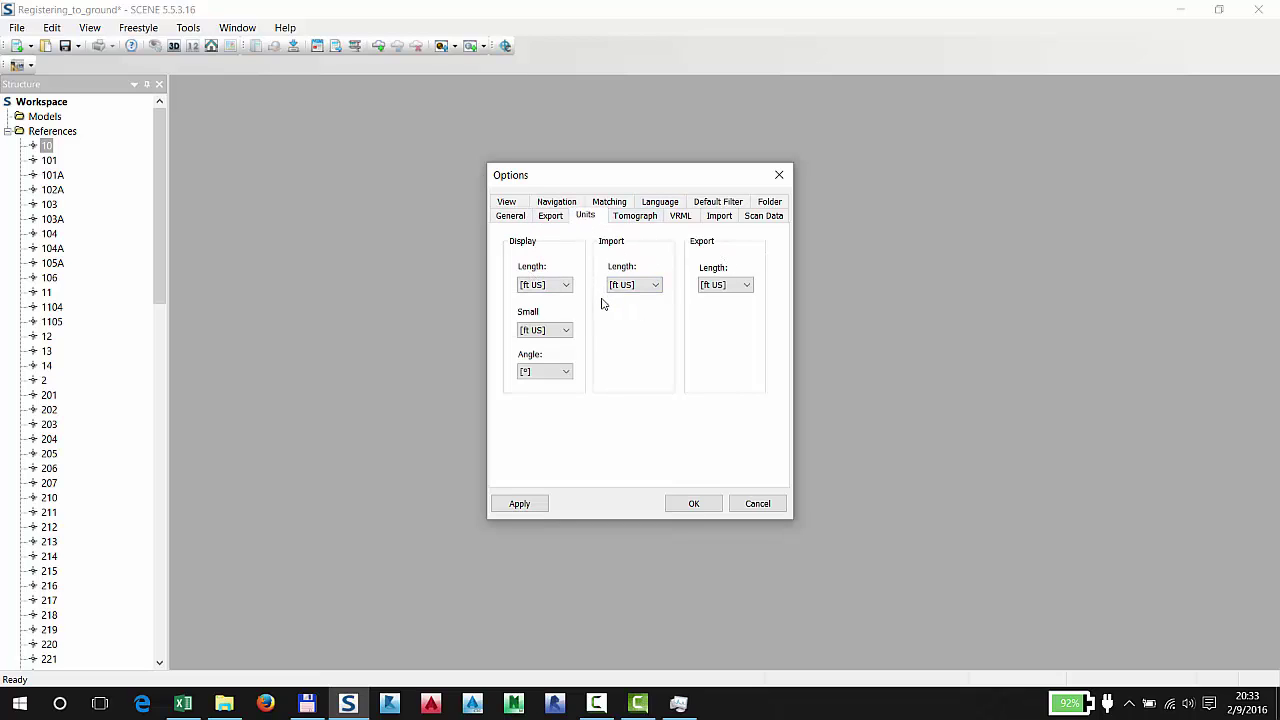
click(646, 285)
click(710, 507)
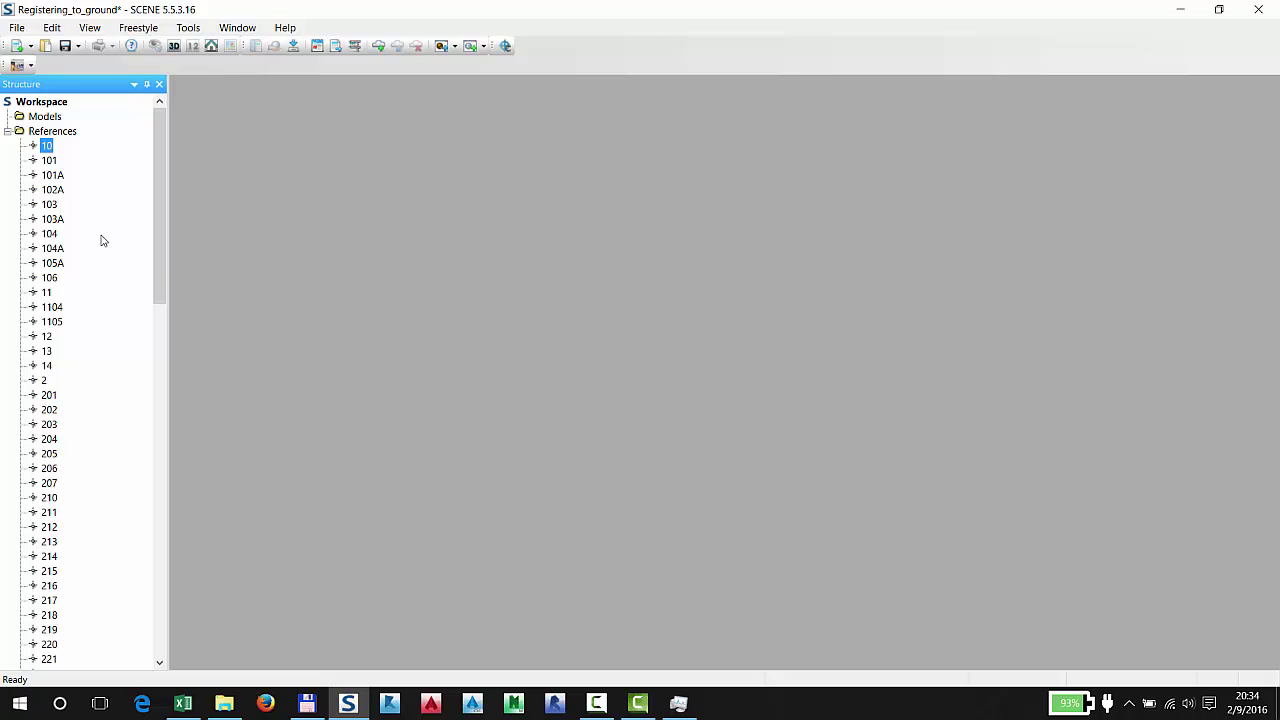
Drag Queens_scan_001.fls and Queens_scan_013.fls from Queens\RawScans into the Structure panel's scans.
click(224, 703)
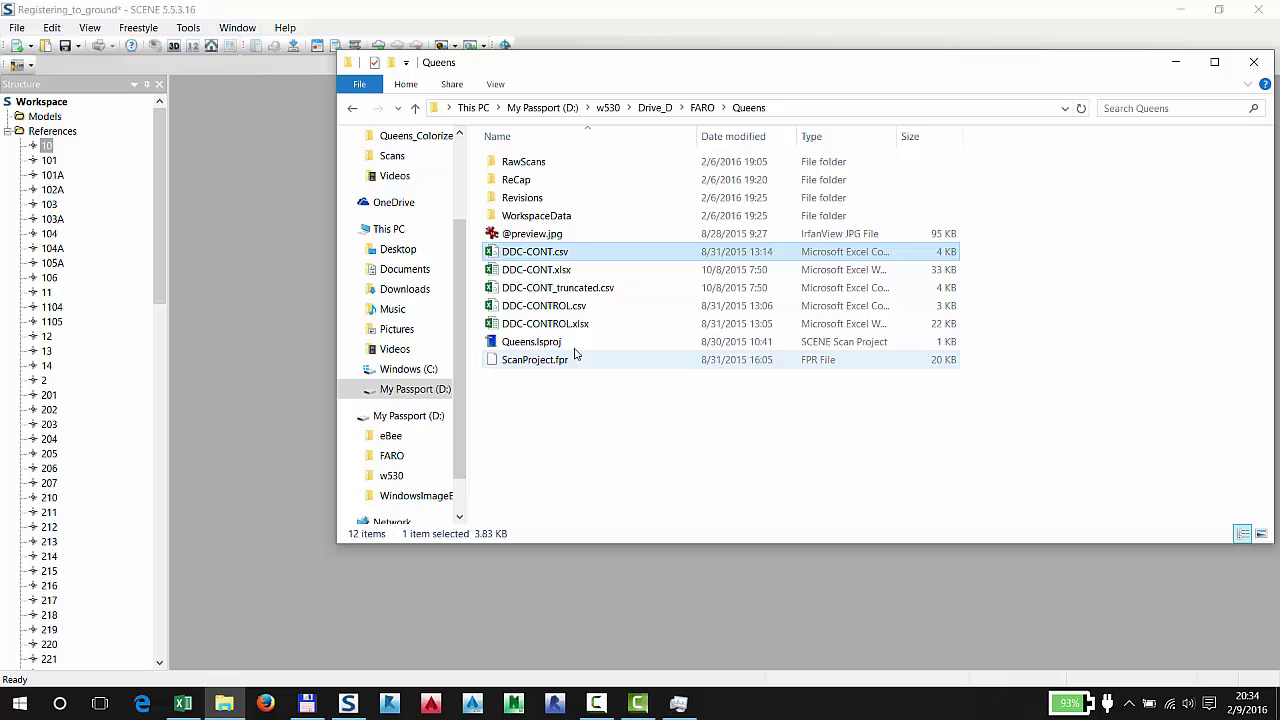
double_click(530, 161)
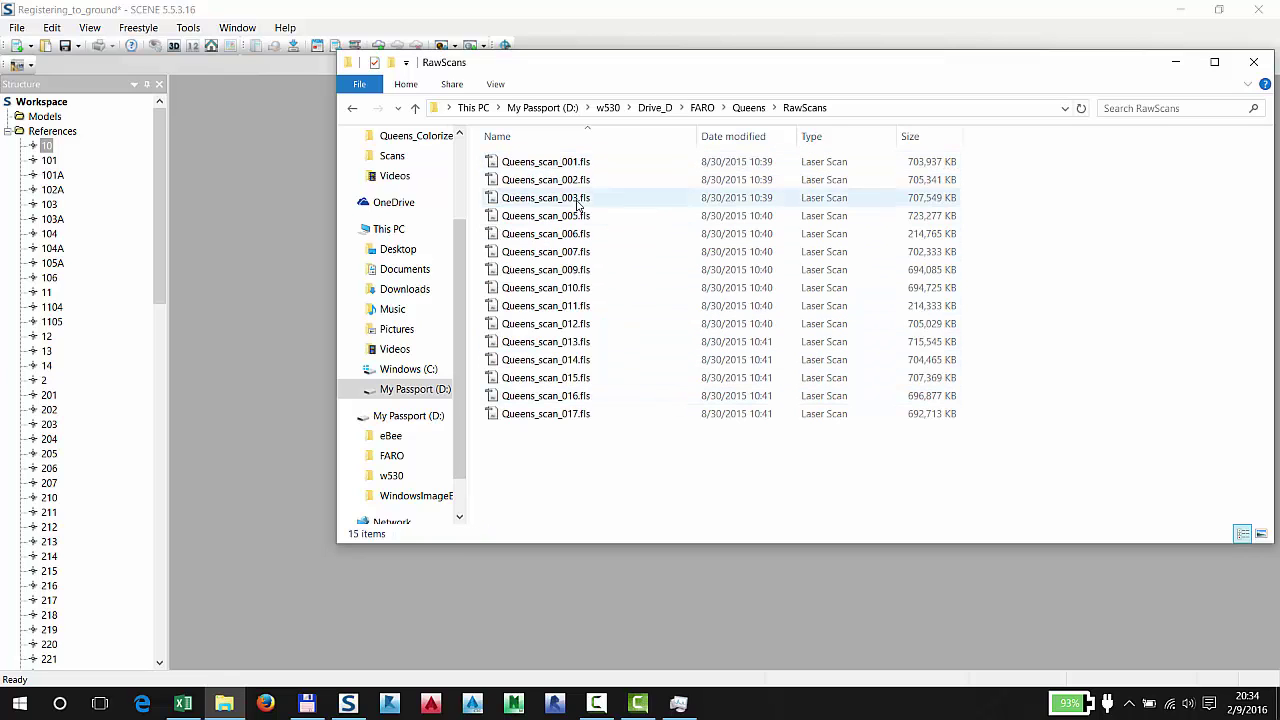
click(550, 164)
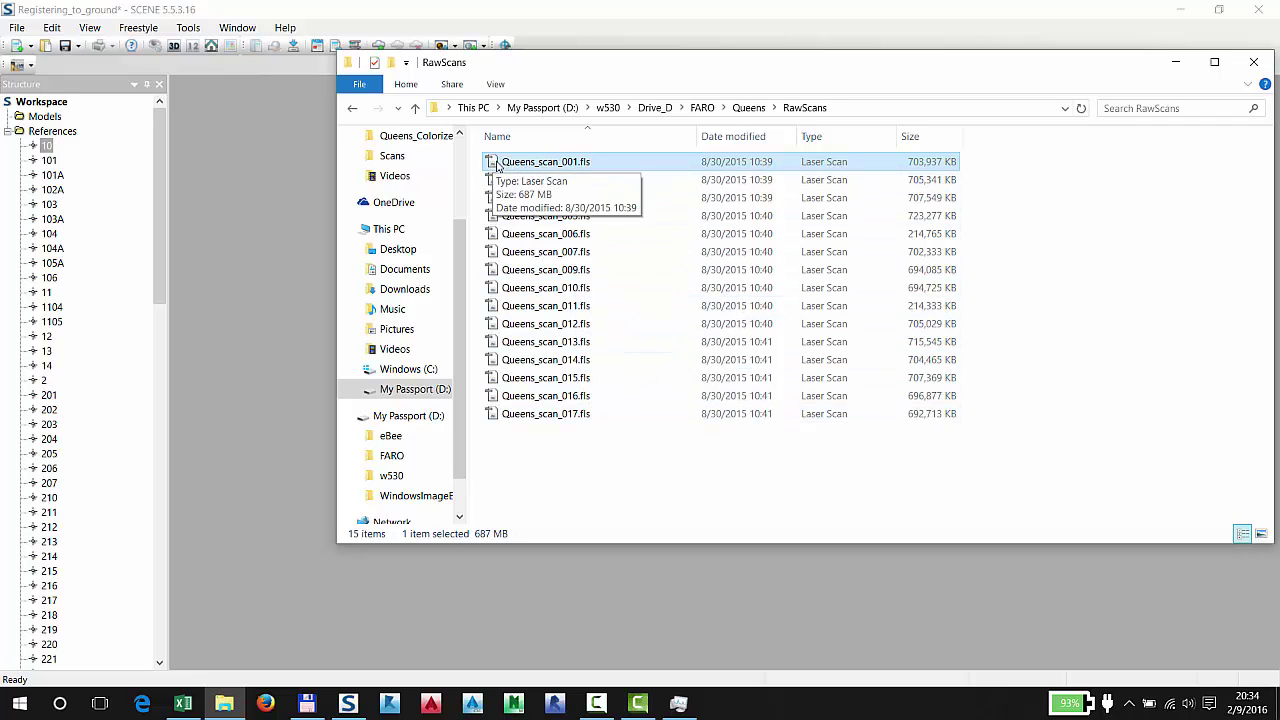
drag(497, 166, 128, 171)
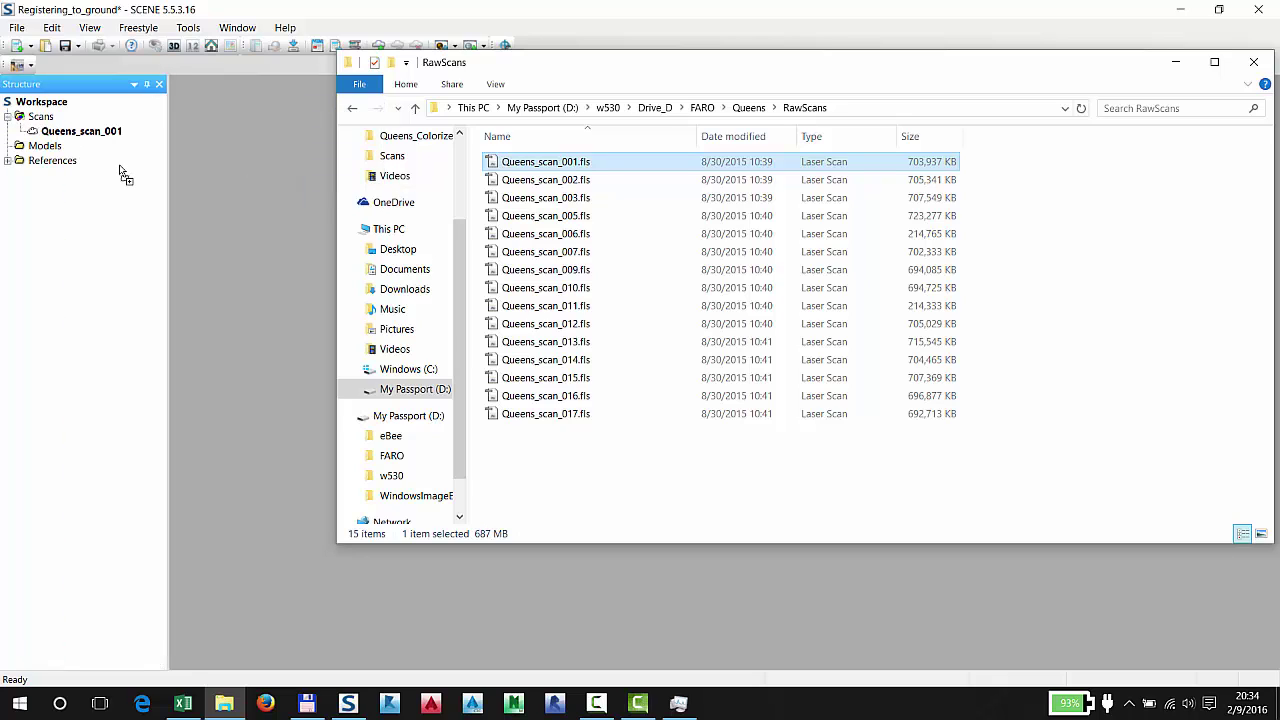
click(527, 346)
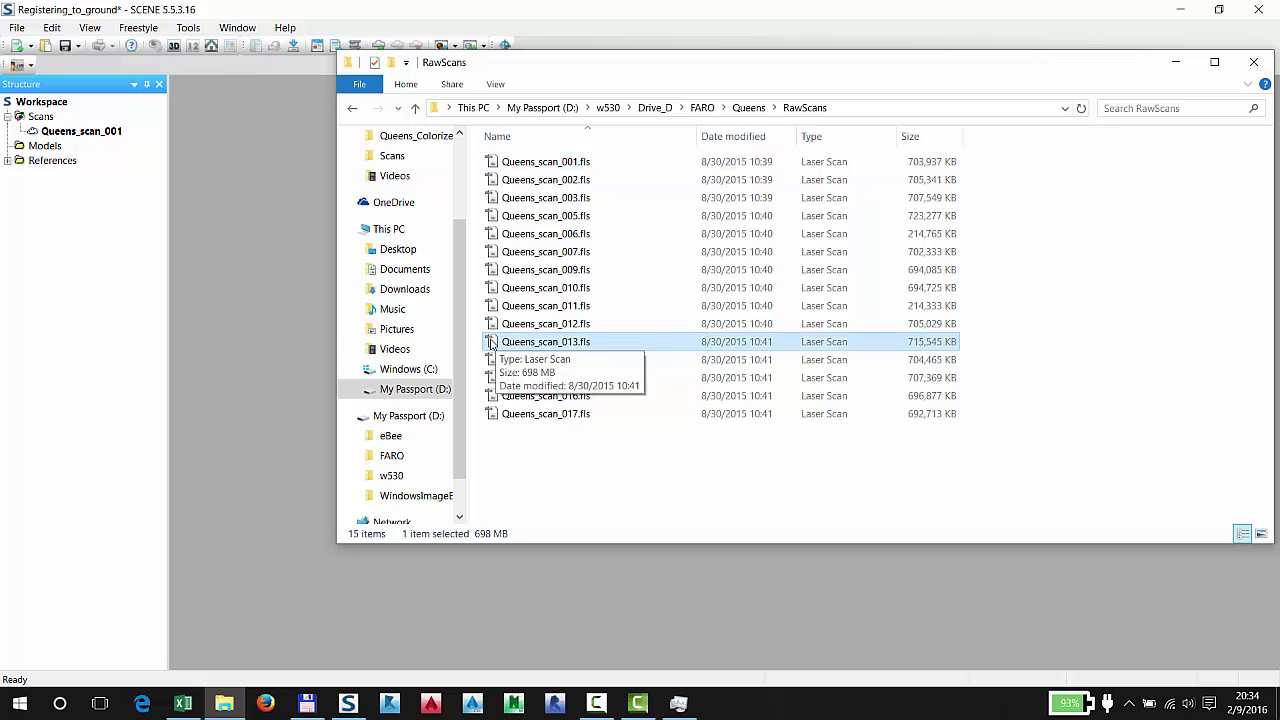
drag(492, 343, 100, 223)
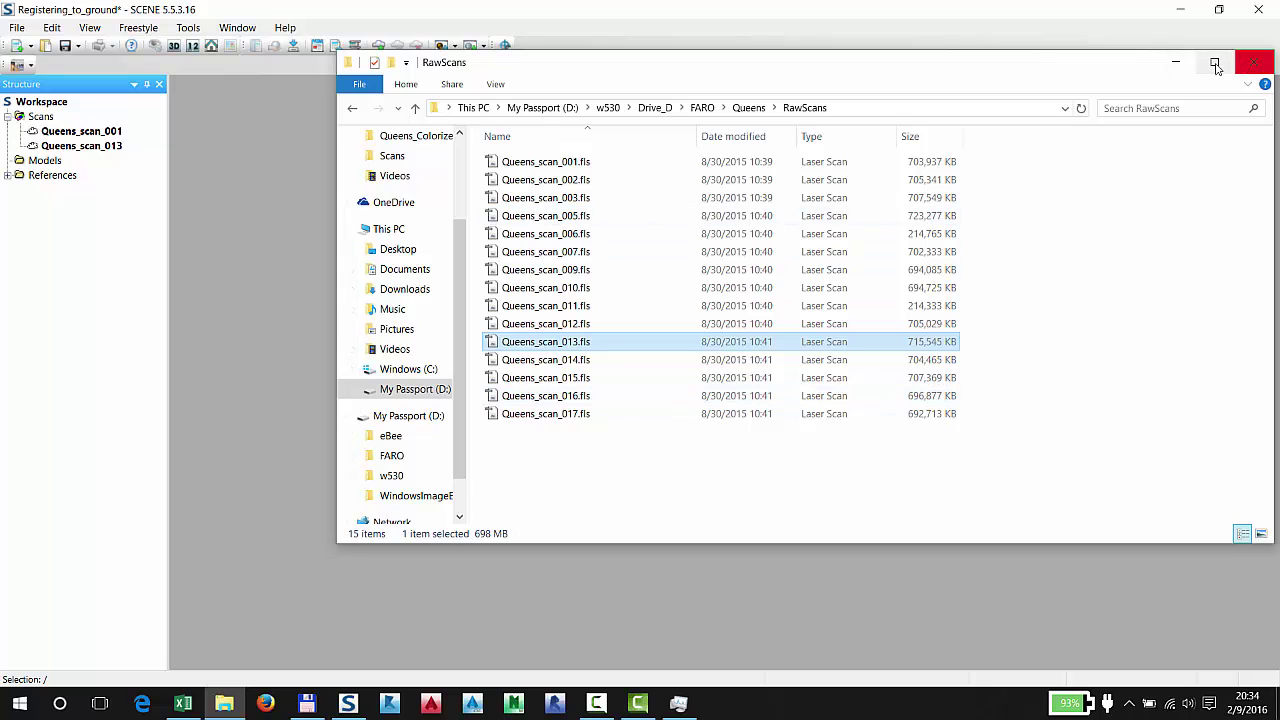
Save the project's shared changes with a comment and dismiss the revision 1 confirmation.
click(1177, 63)
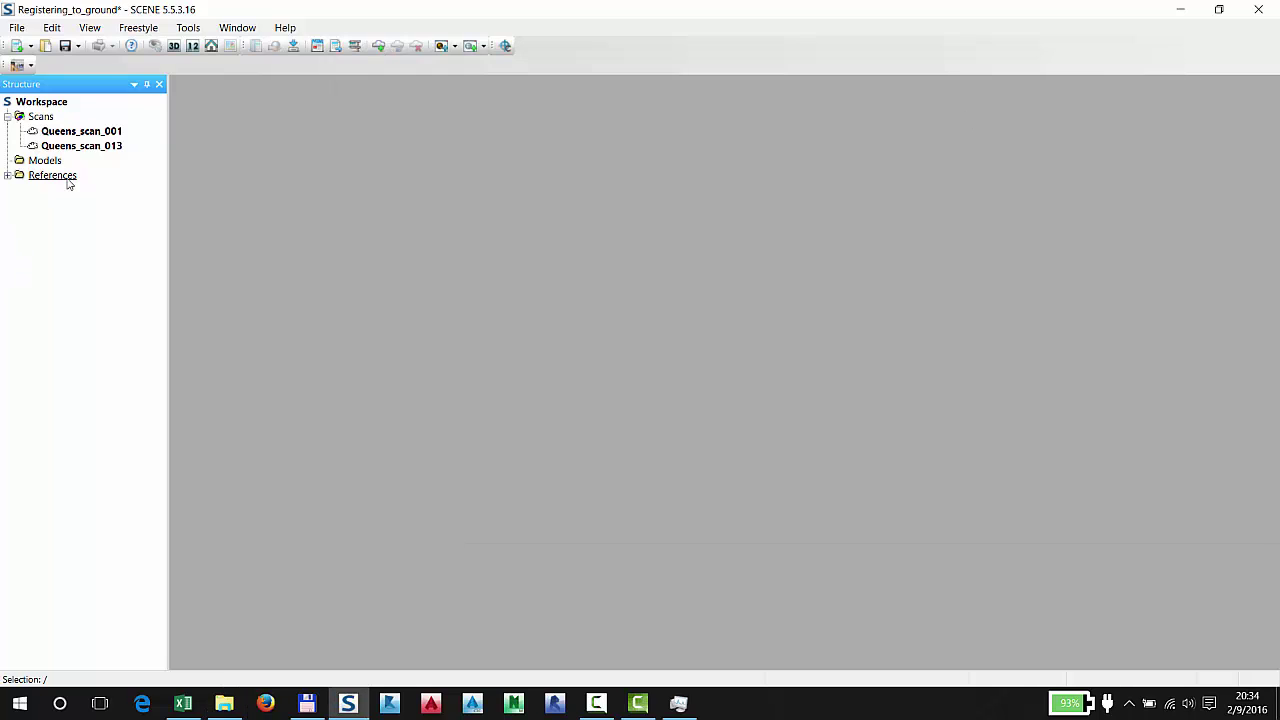
click(65, 46)
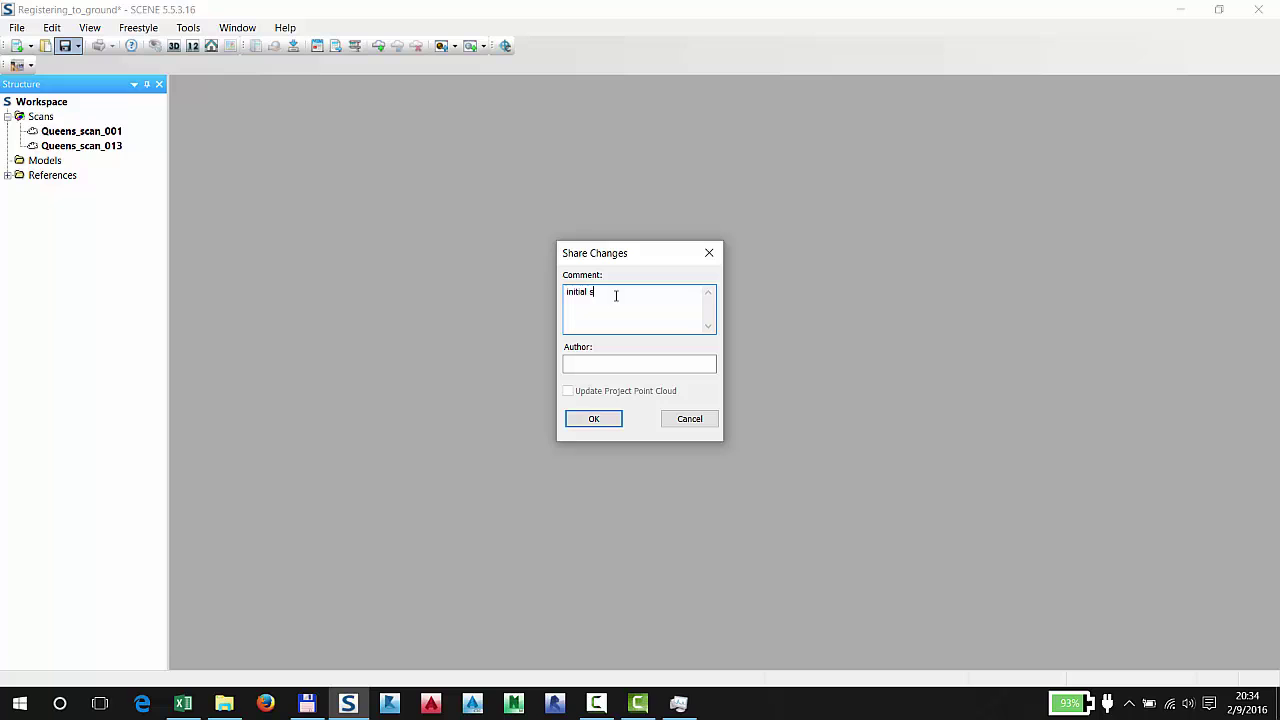
key(Return)
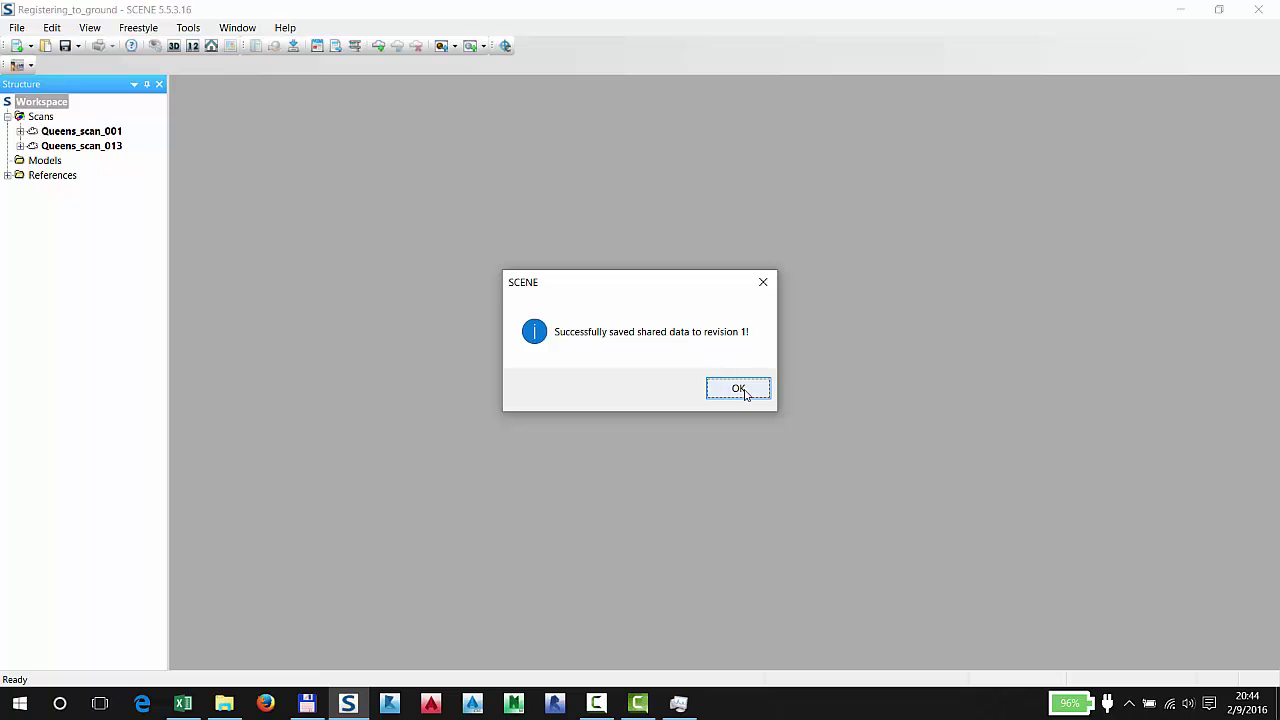
click(738, 389)
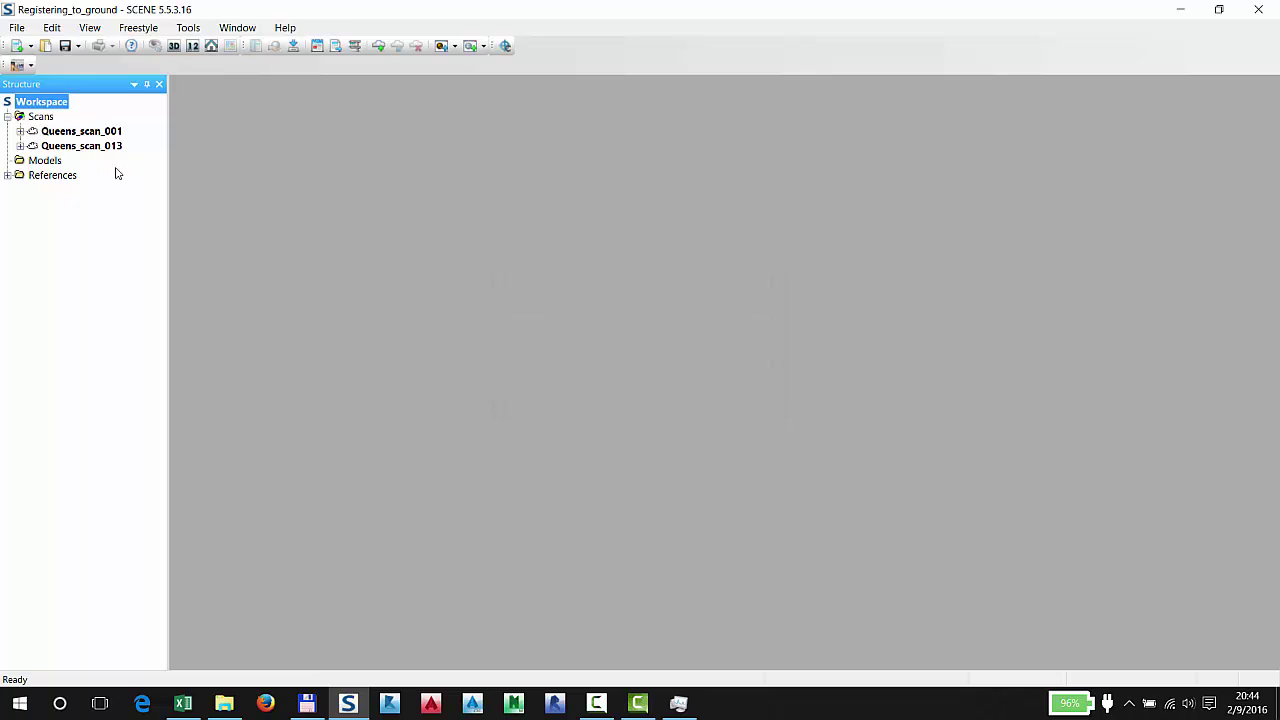
Load all scans from the Scans folder's context menu.
right_click(40, 118)
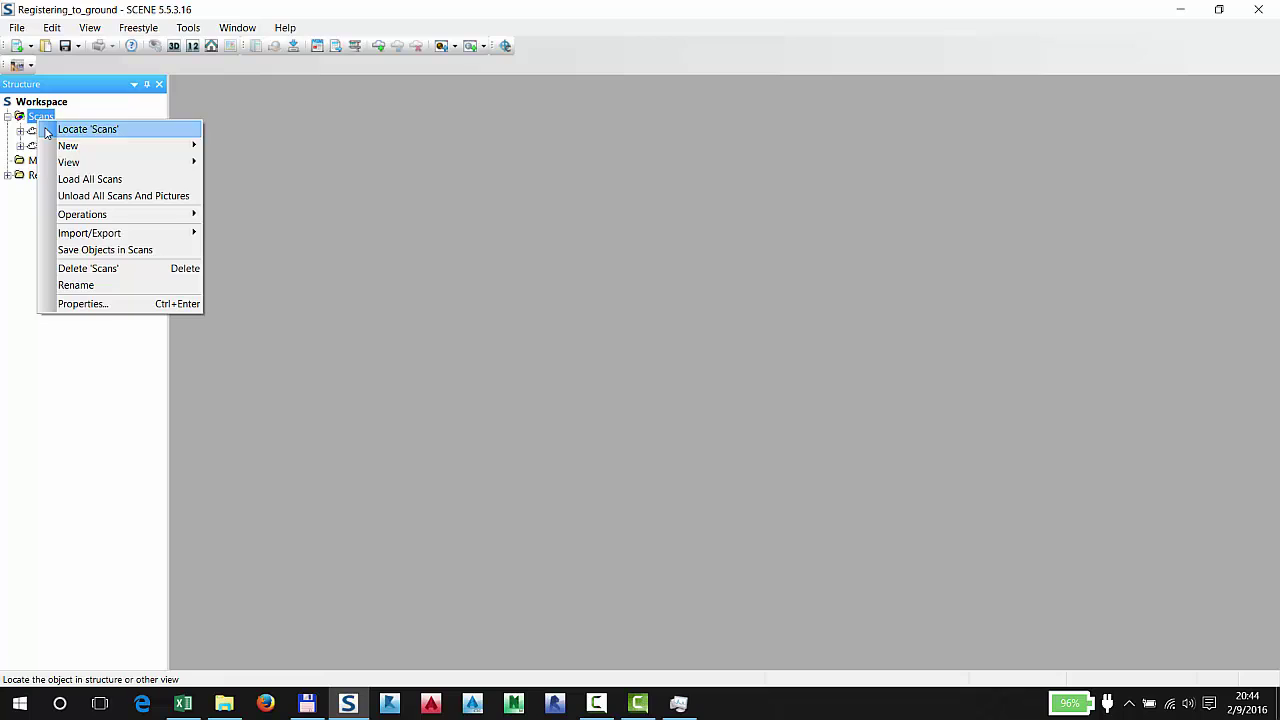
click(124, 180)
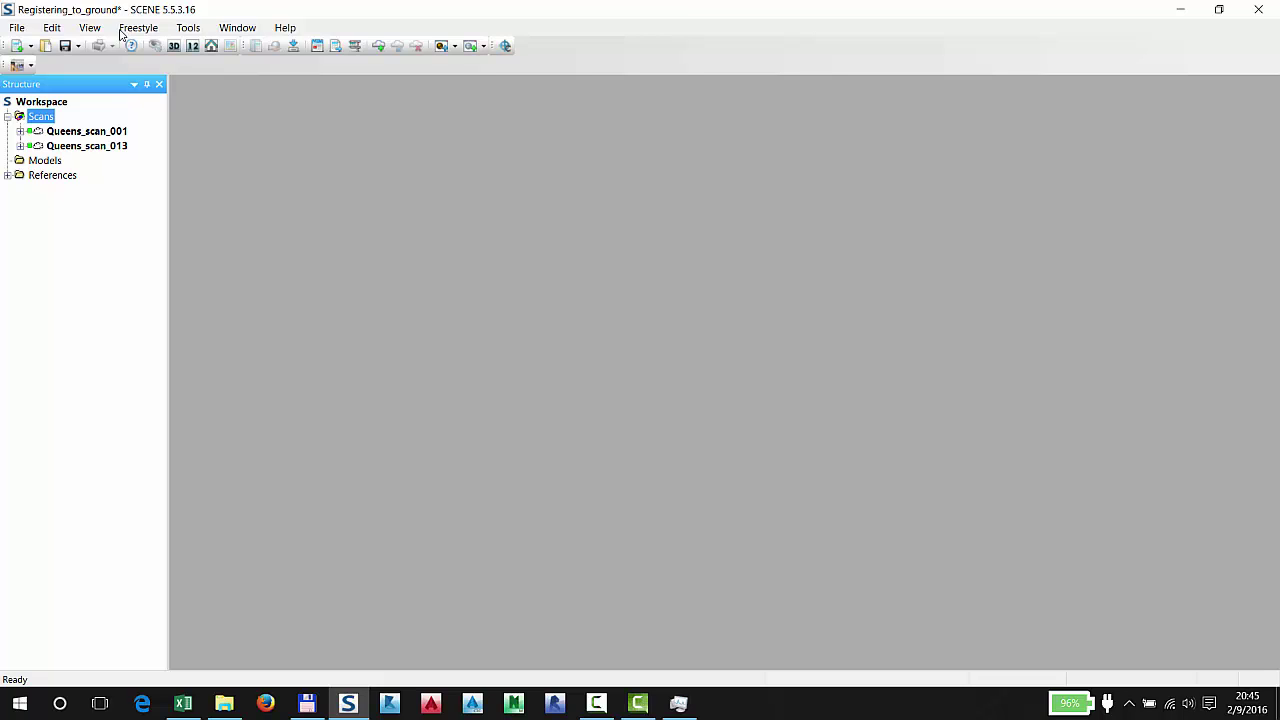
Switch the display length unit to metres in Tools > Options > Units.
click(193, 30)
click(226, 214)
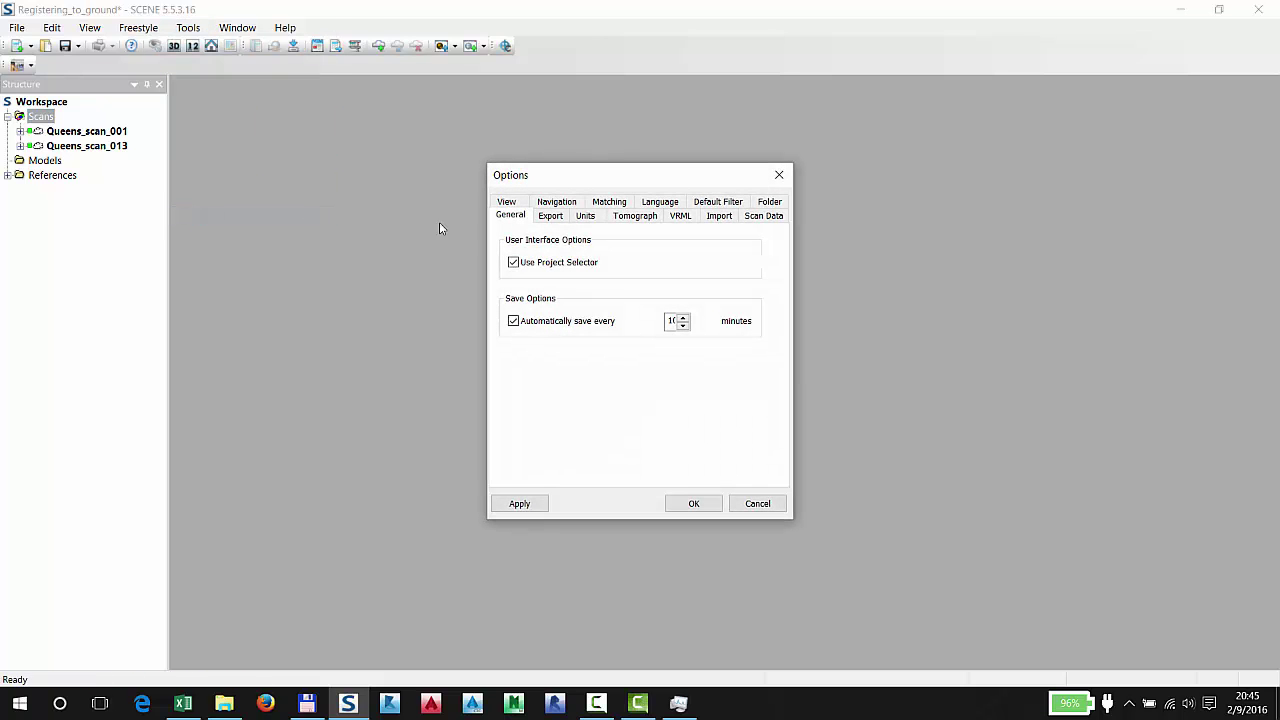
click(585, 215)
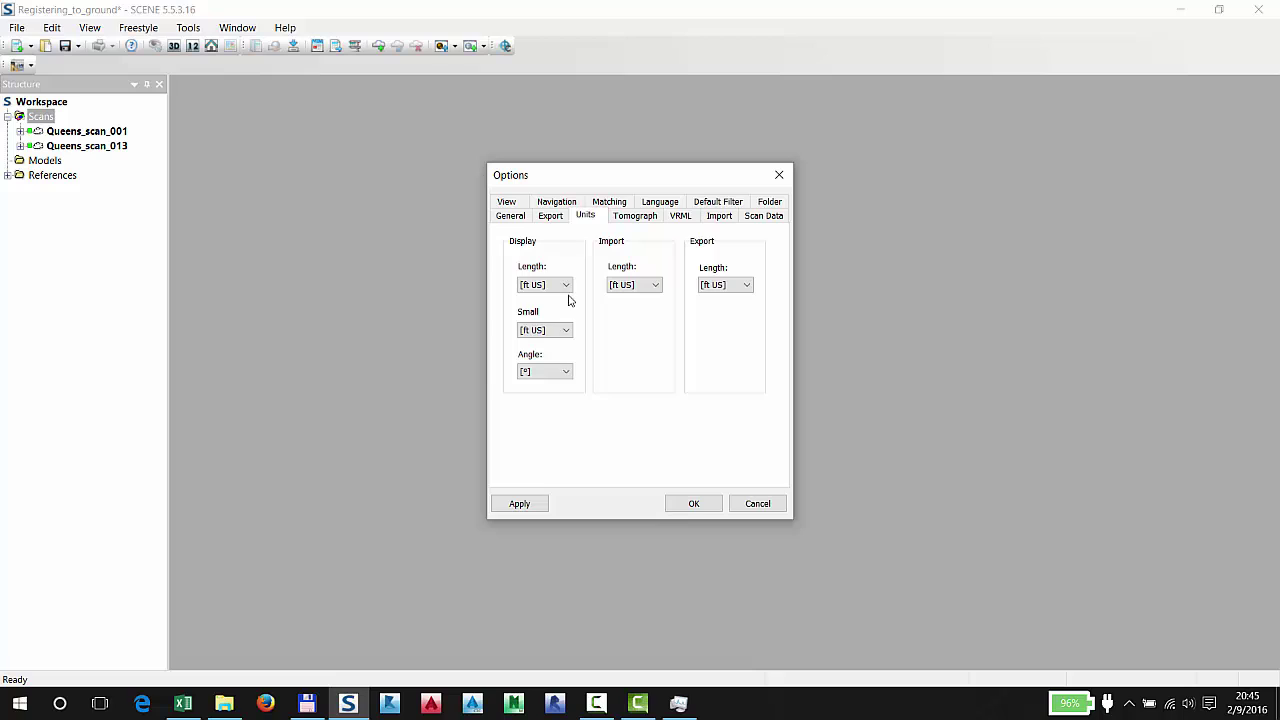
click(564, 285)
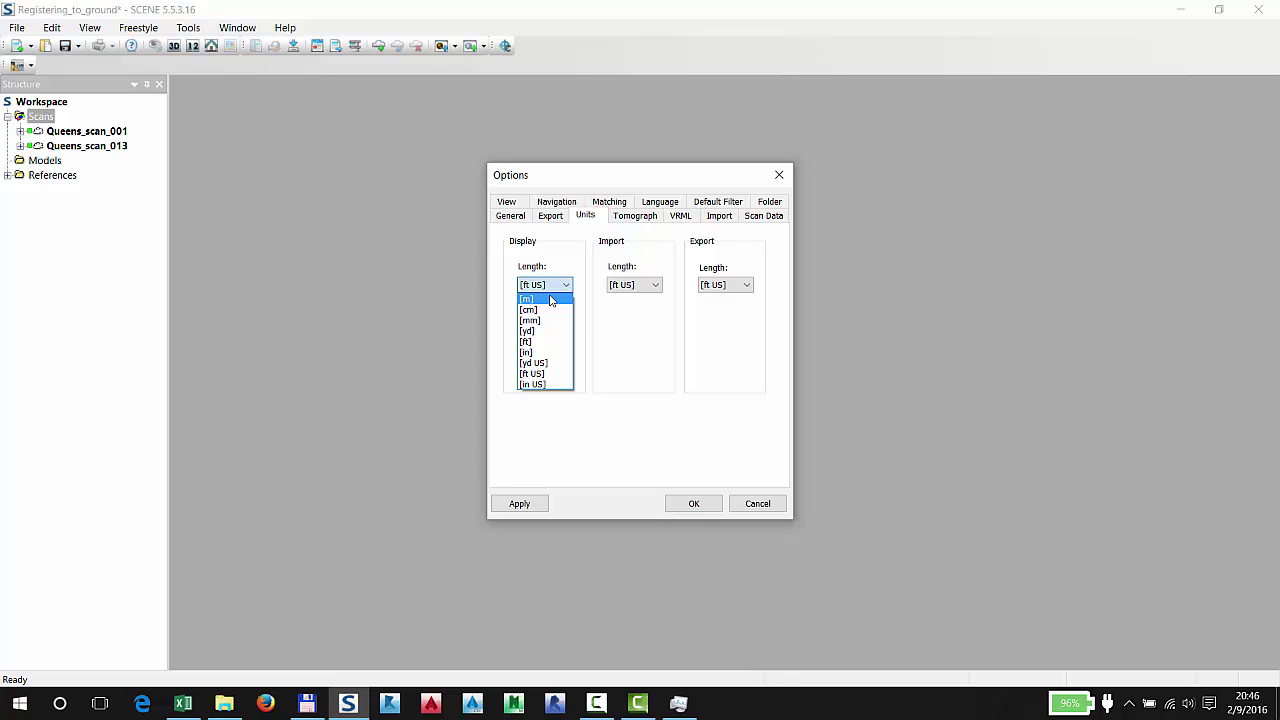
click(550, 301)
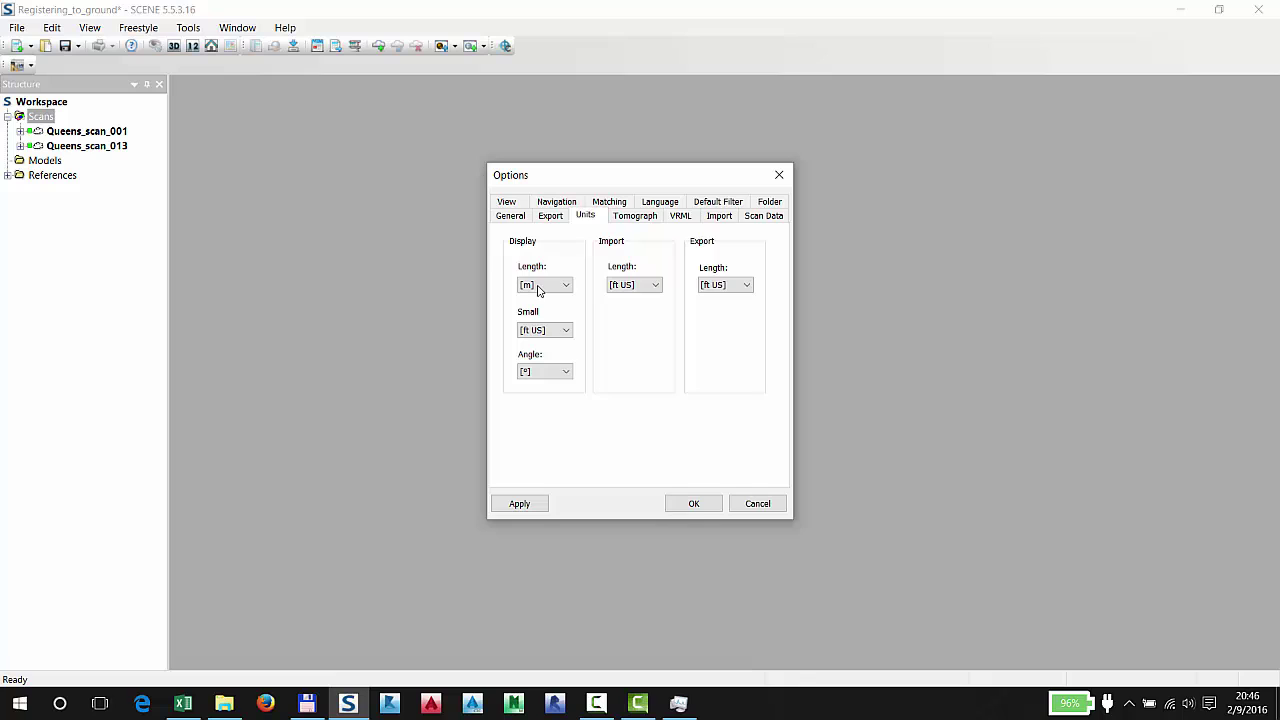
click(528, 503)
Review the Match Sphere Settings radii 0.0725 and 0.115 m and accept them.
click(609, 205)
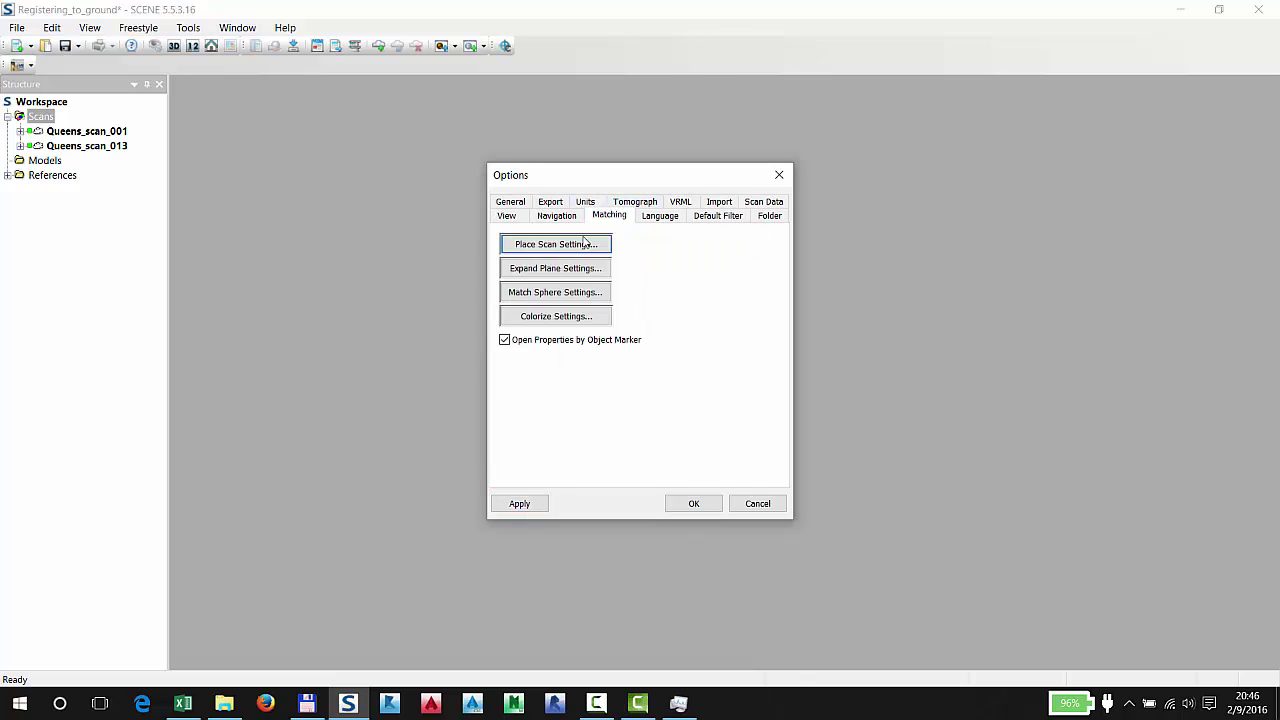
click(534, 294)
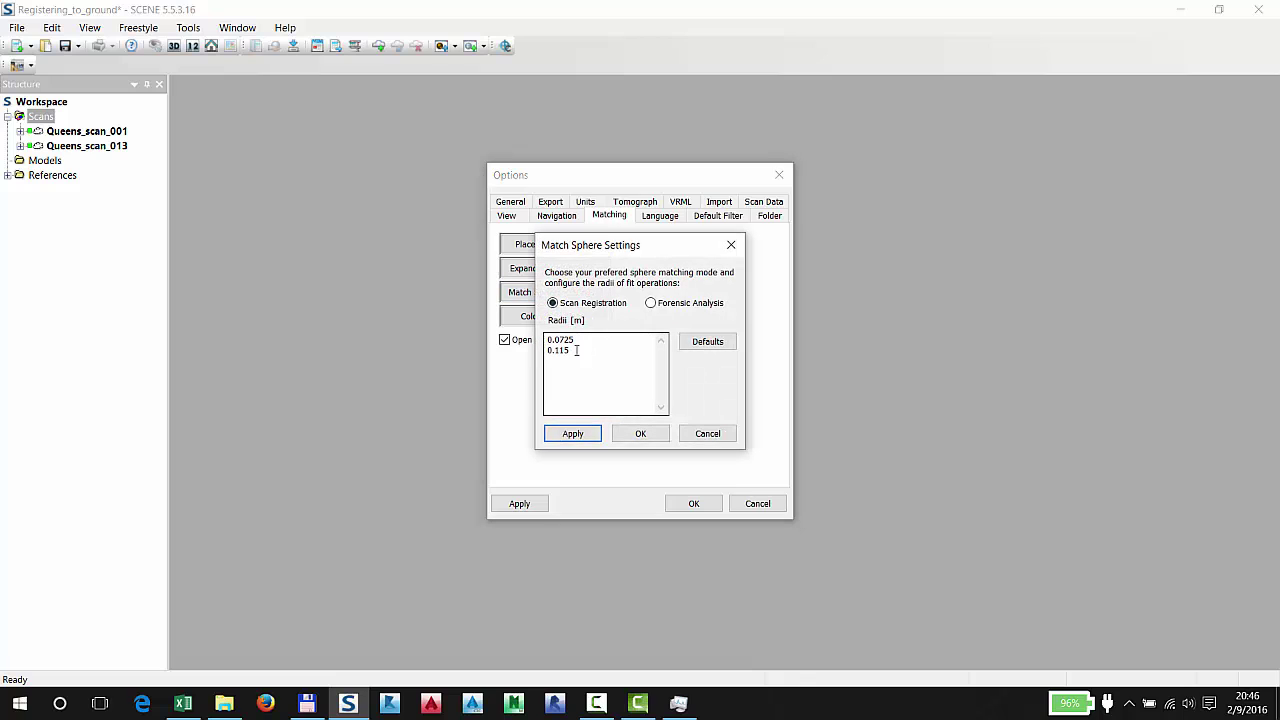
drag(578, 355, 541, 350)
click(591, 356)
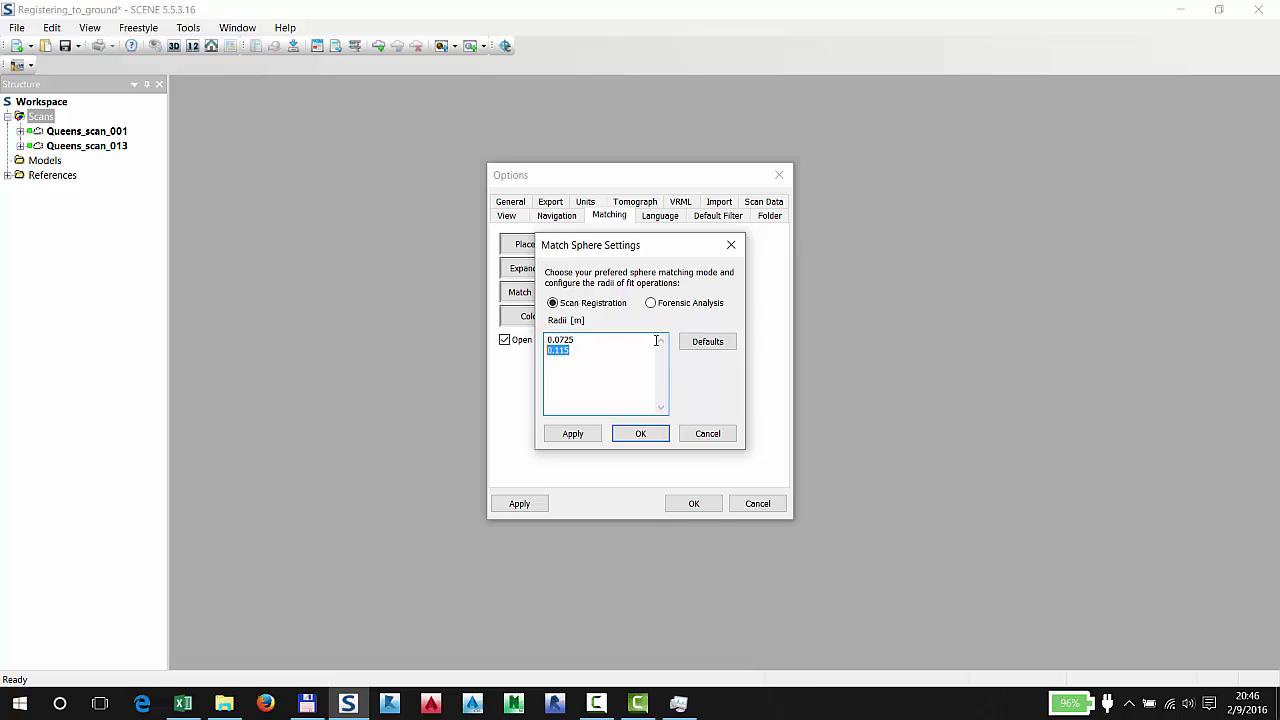
click(645, 433)
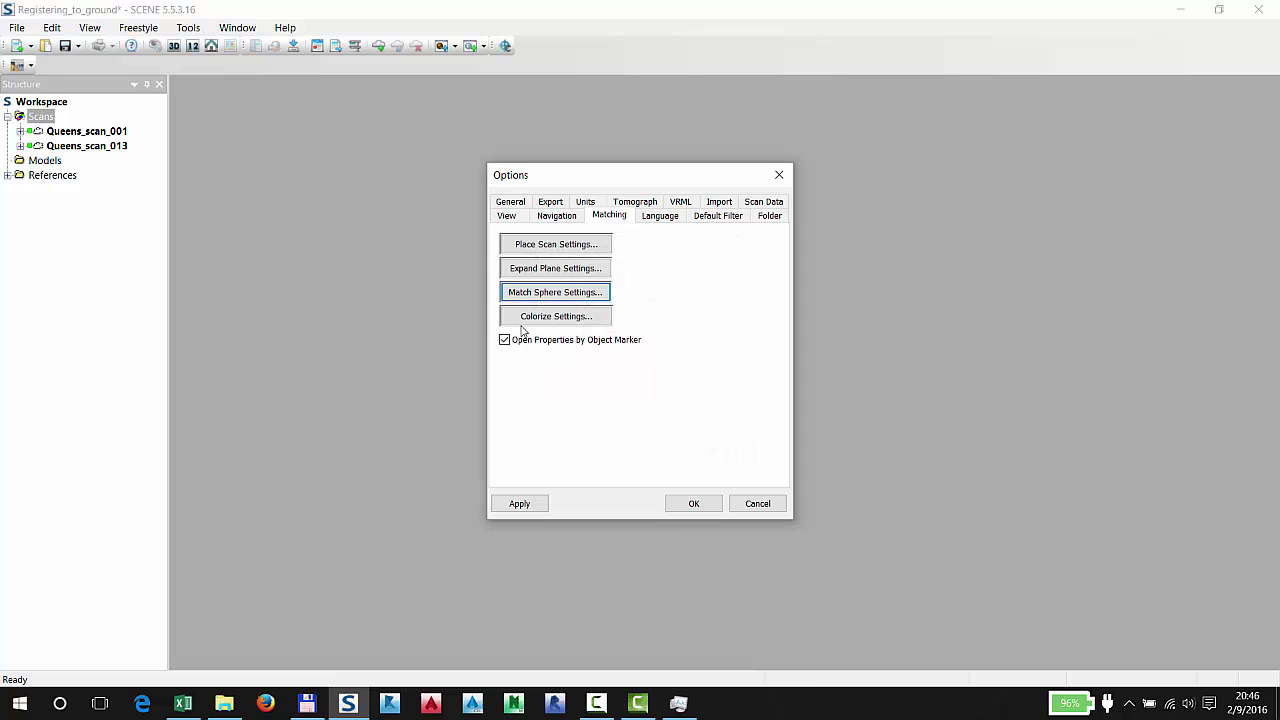
Set the display length unit back to ft US and close Options.
click(585, 202)
click(557, 286)
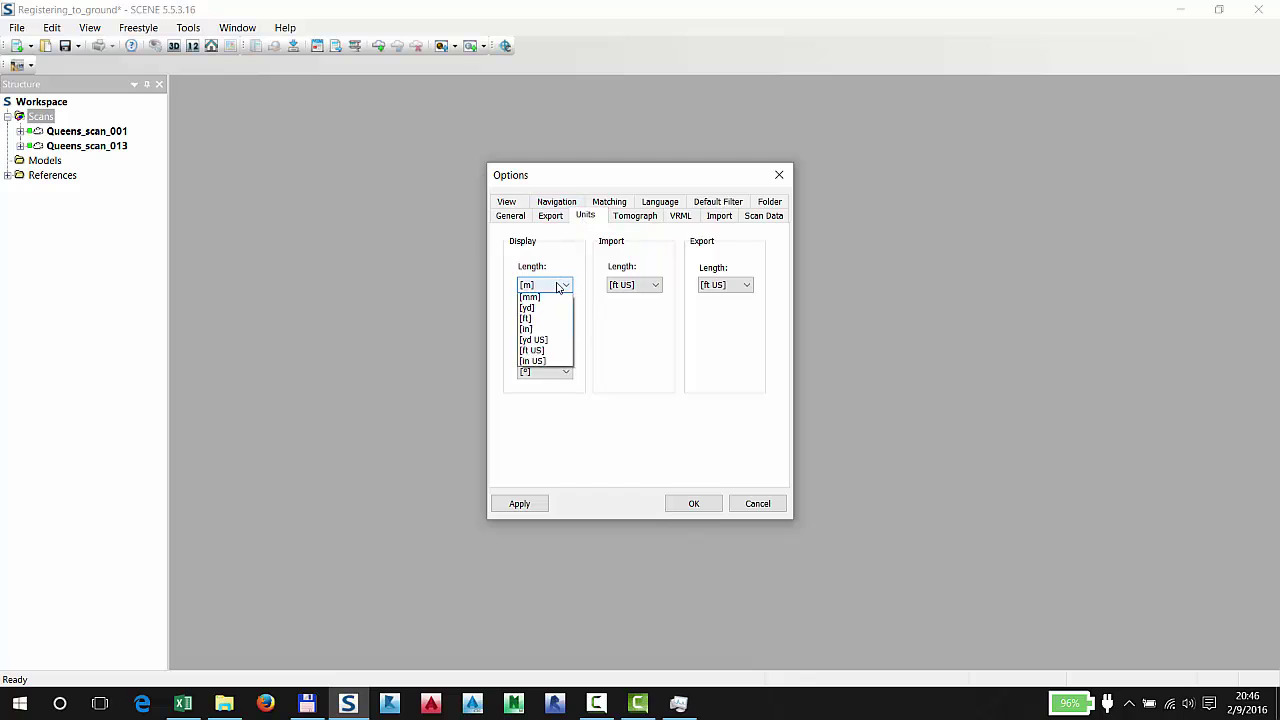
click(551, 379)
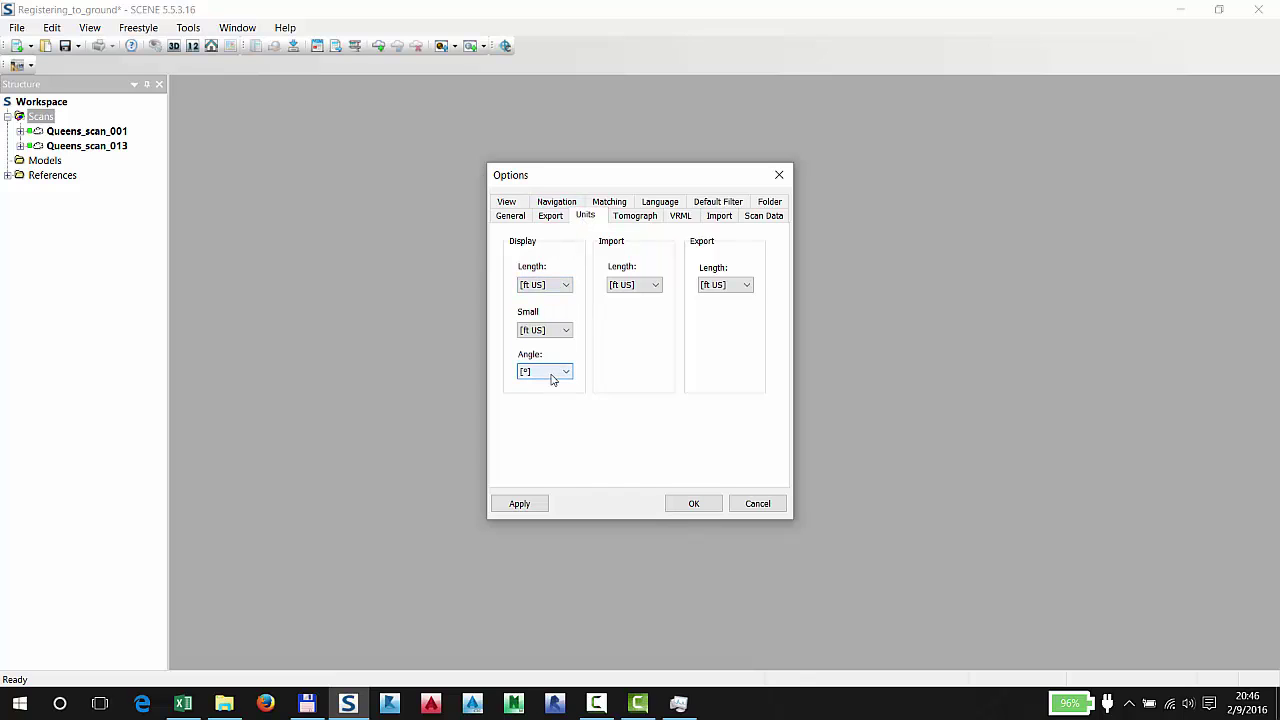
click(692, 503)
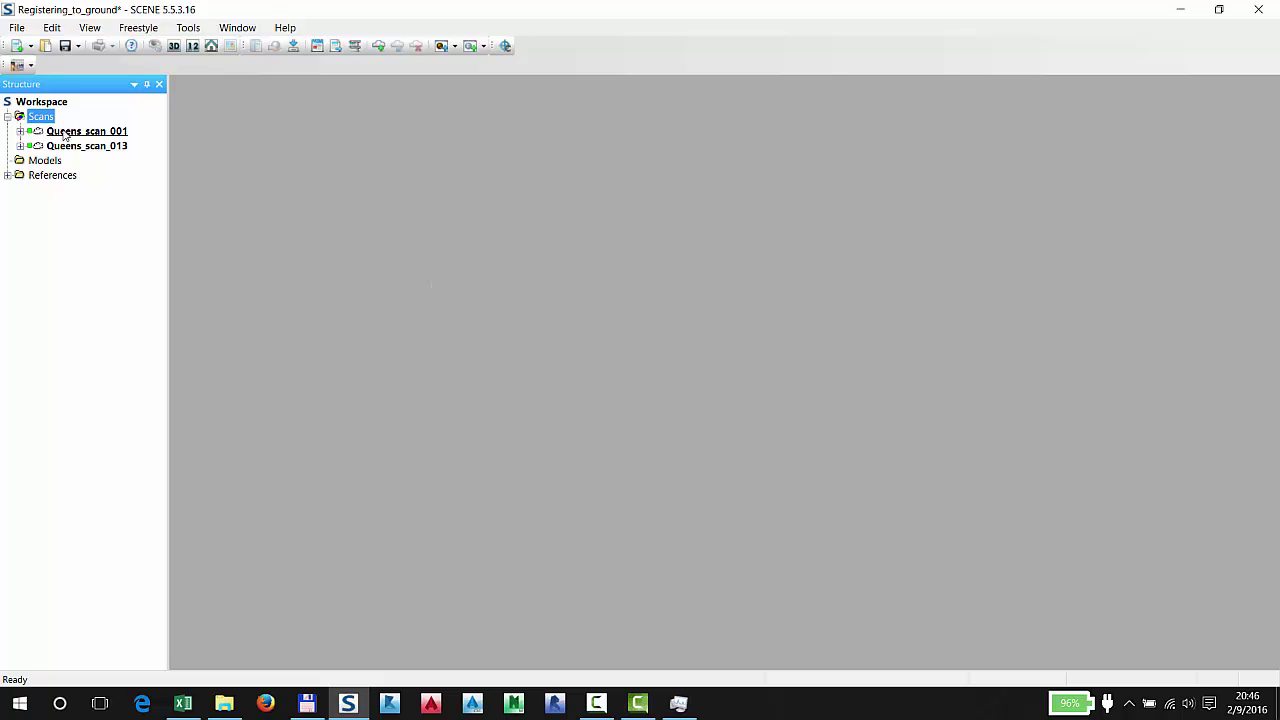
Launch Preprocess Scans from Scans > Operations > Preprocessing, agreeing to save changes first.
right_click(41, 120)
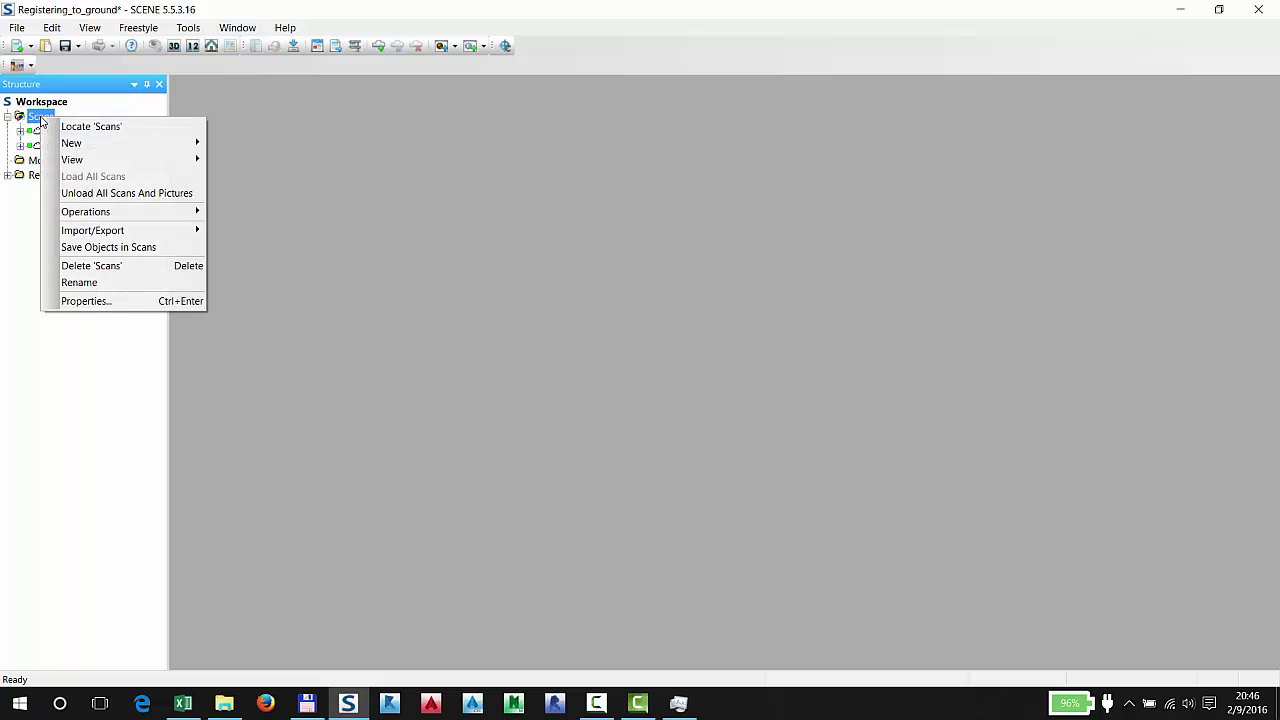
mouse_move(127, 216)
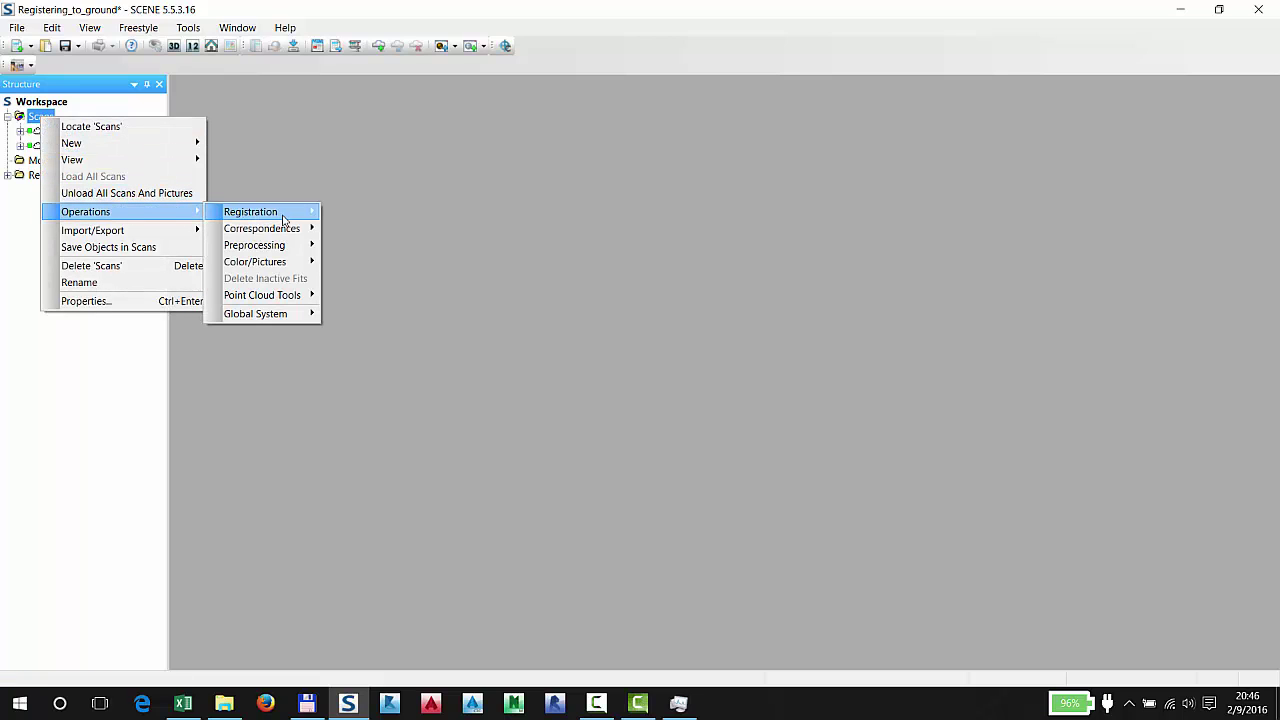
mouse_move(283, 220)
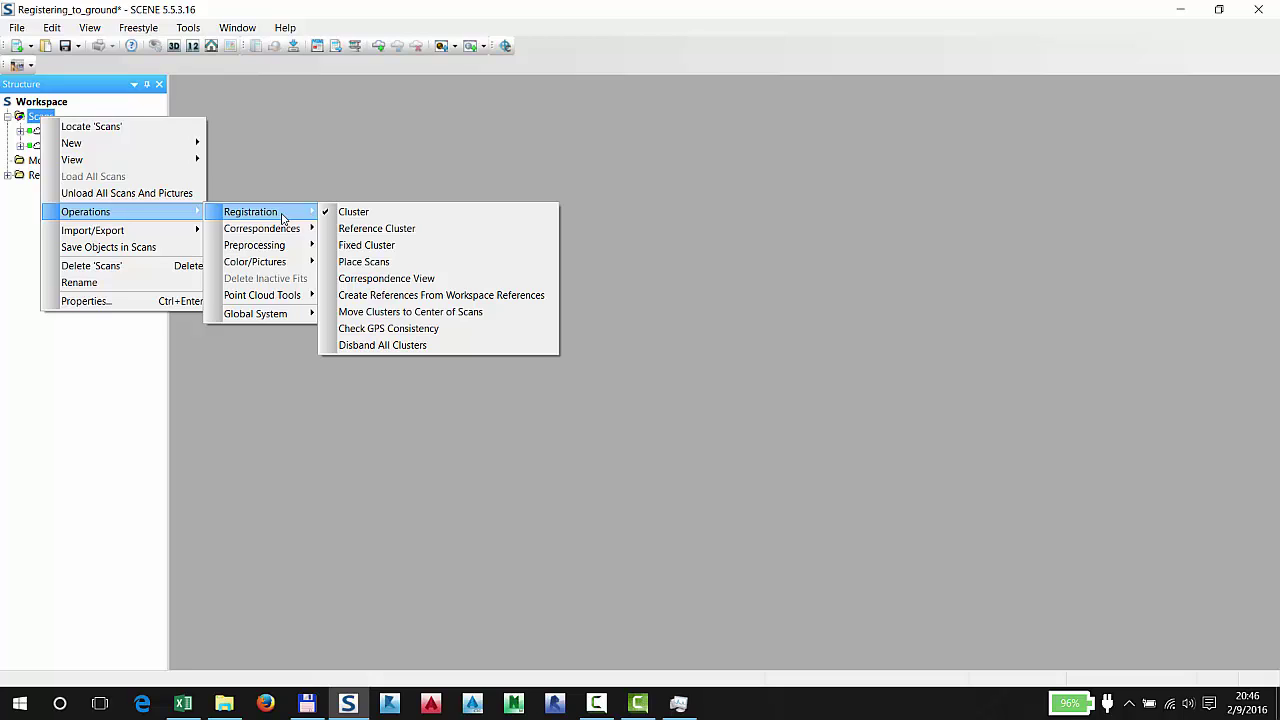
mouse_move(286, 245)
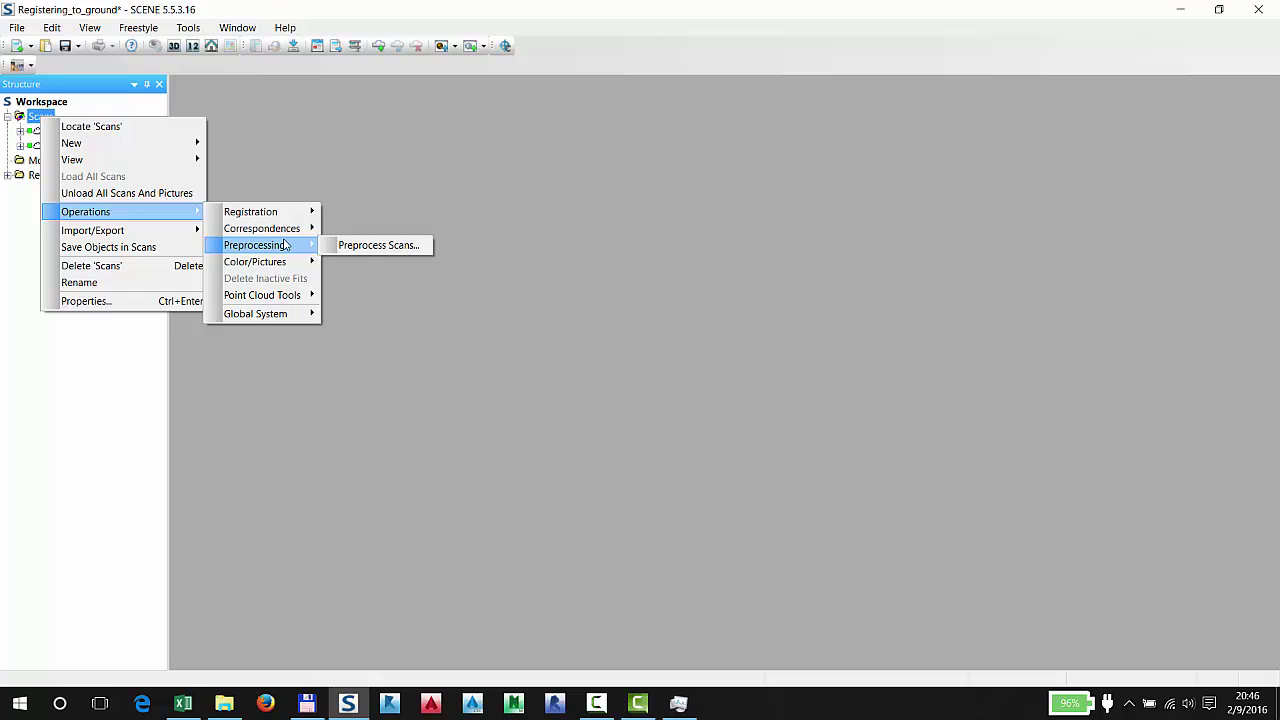
click(378, 245)
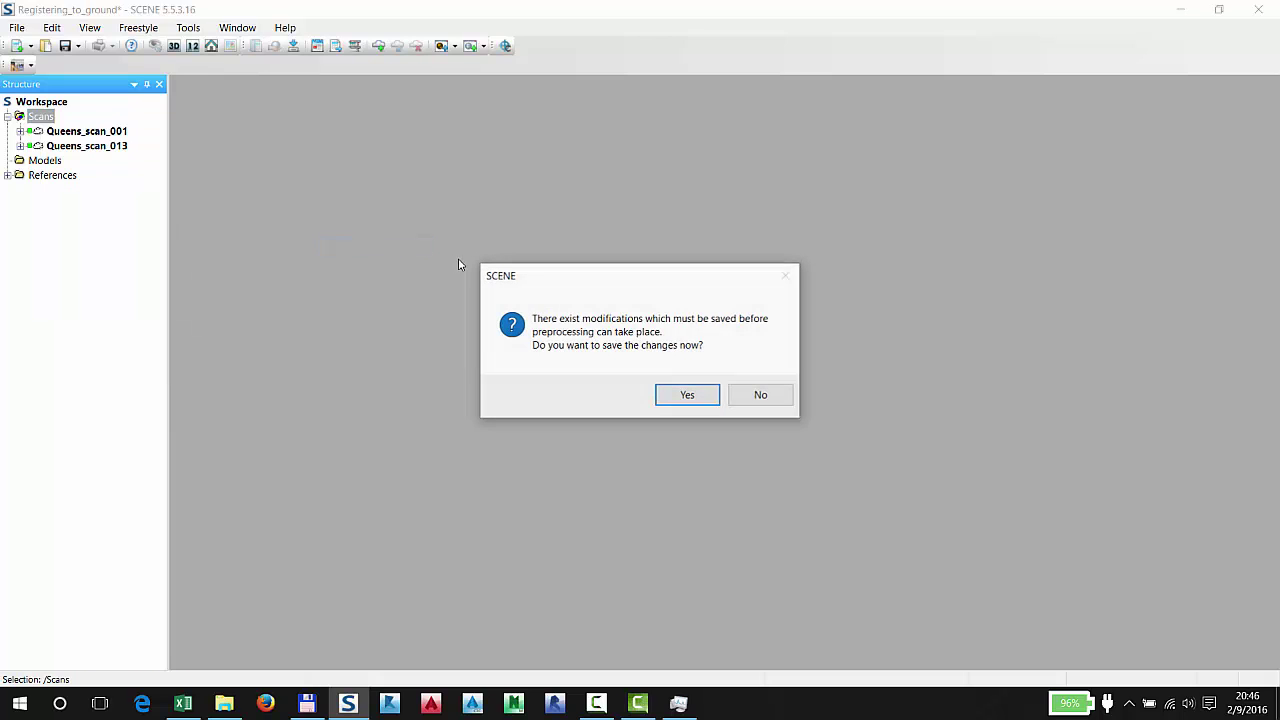
click(700, 394)
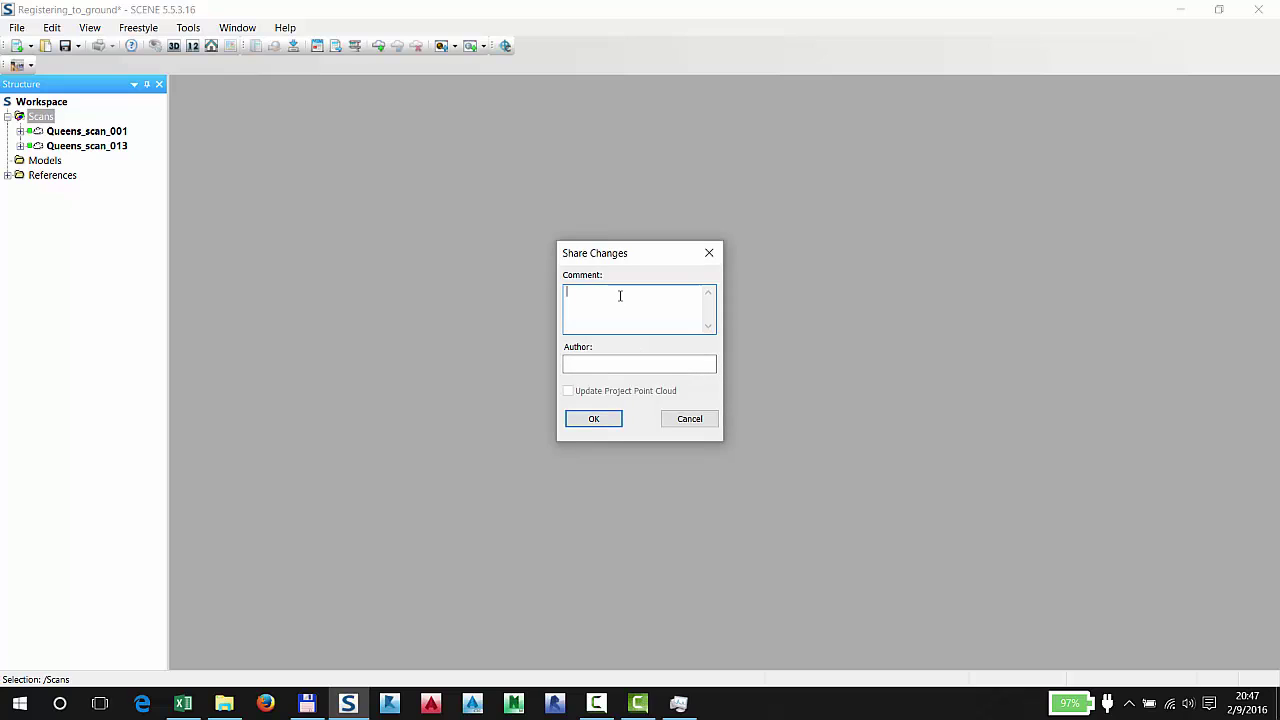
Save shared changes with the comment 'preprocessing' and dismiss the saved message.
text(preprocessing)
key(Return)
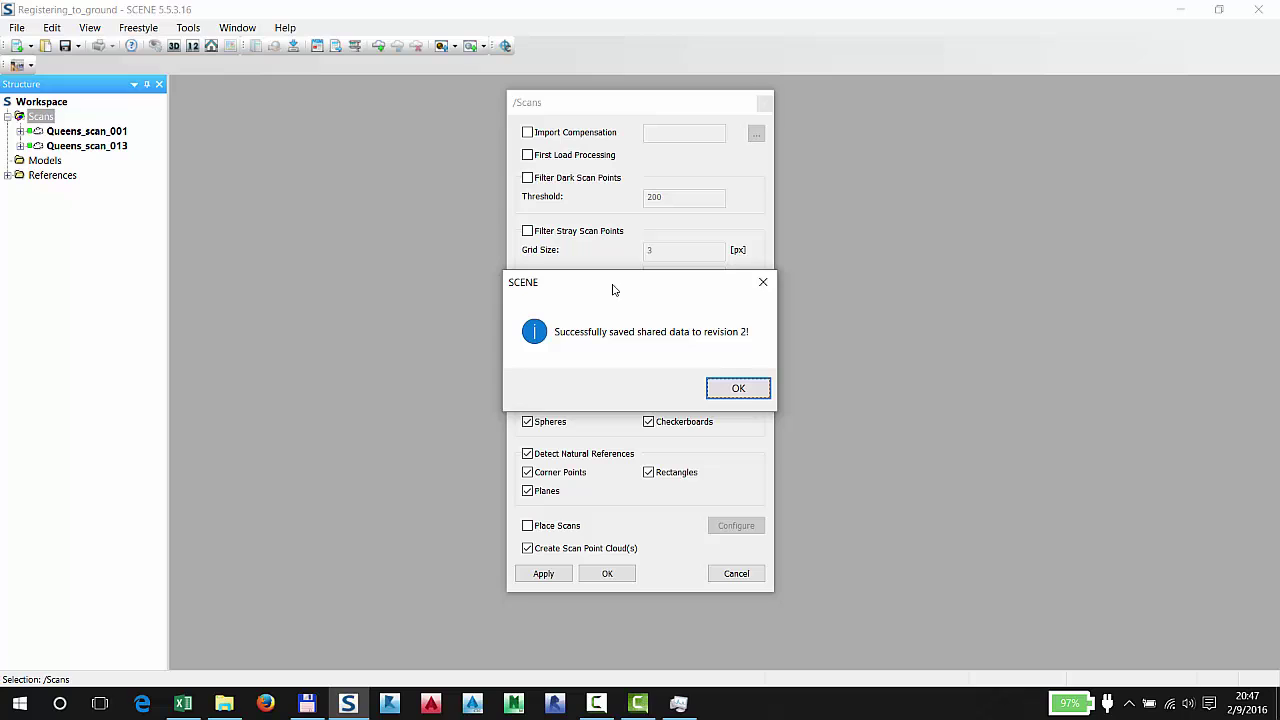
click(742, 395)
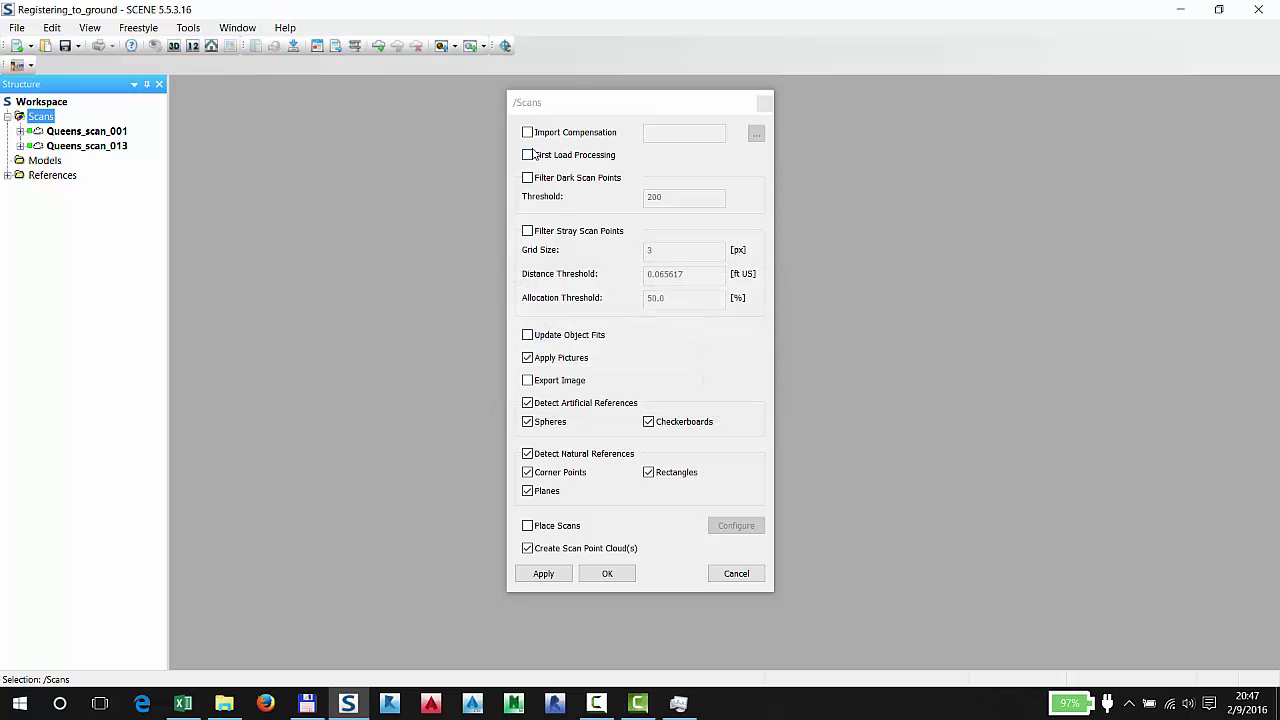
Preprocess without natural references, pictures, checkerboards or scan point clouds, then dismiss the success notice.
click(531, 457)
click(528, 454)
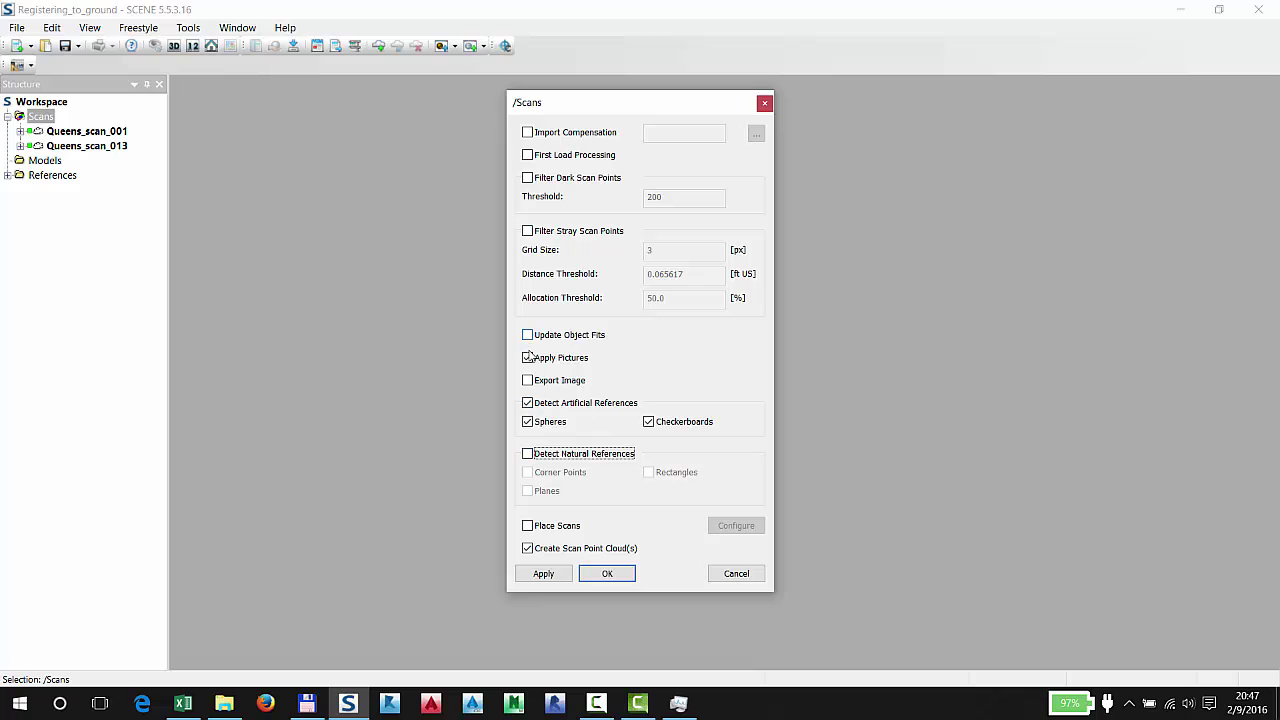
click(528, 358)
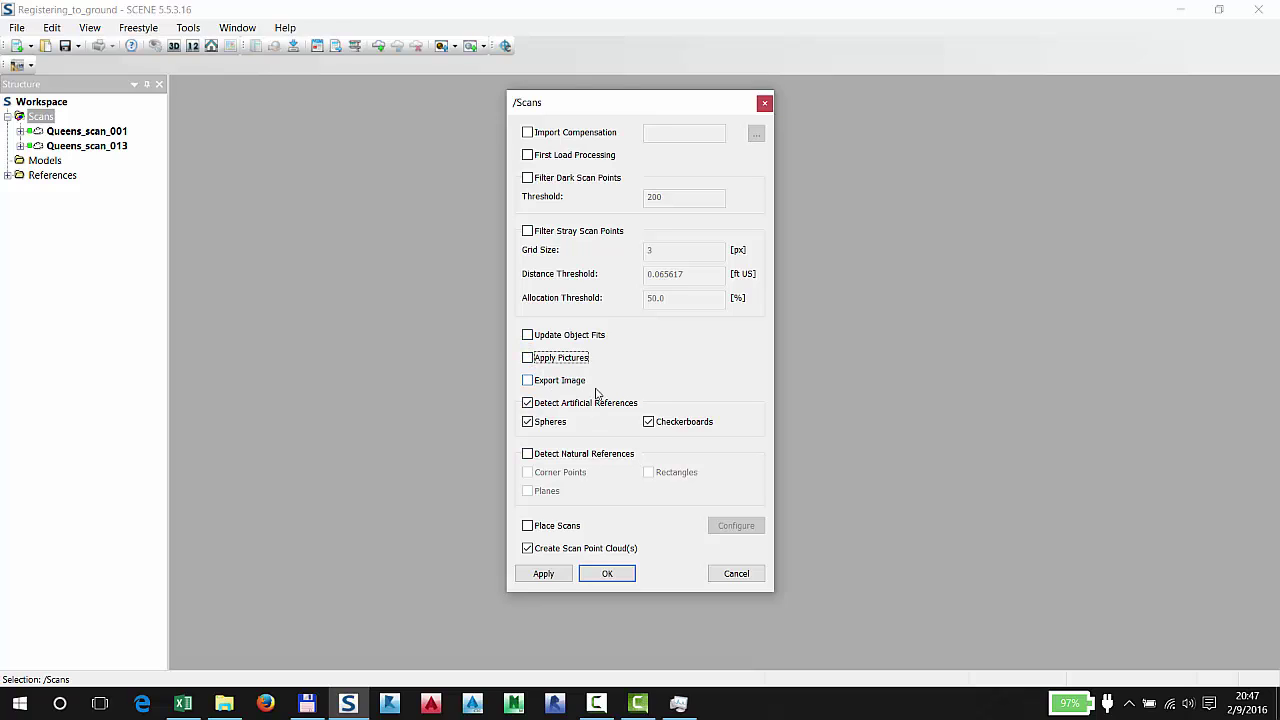
click(649, 422)
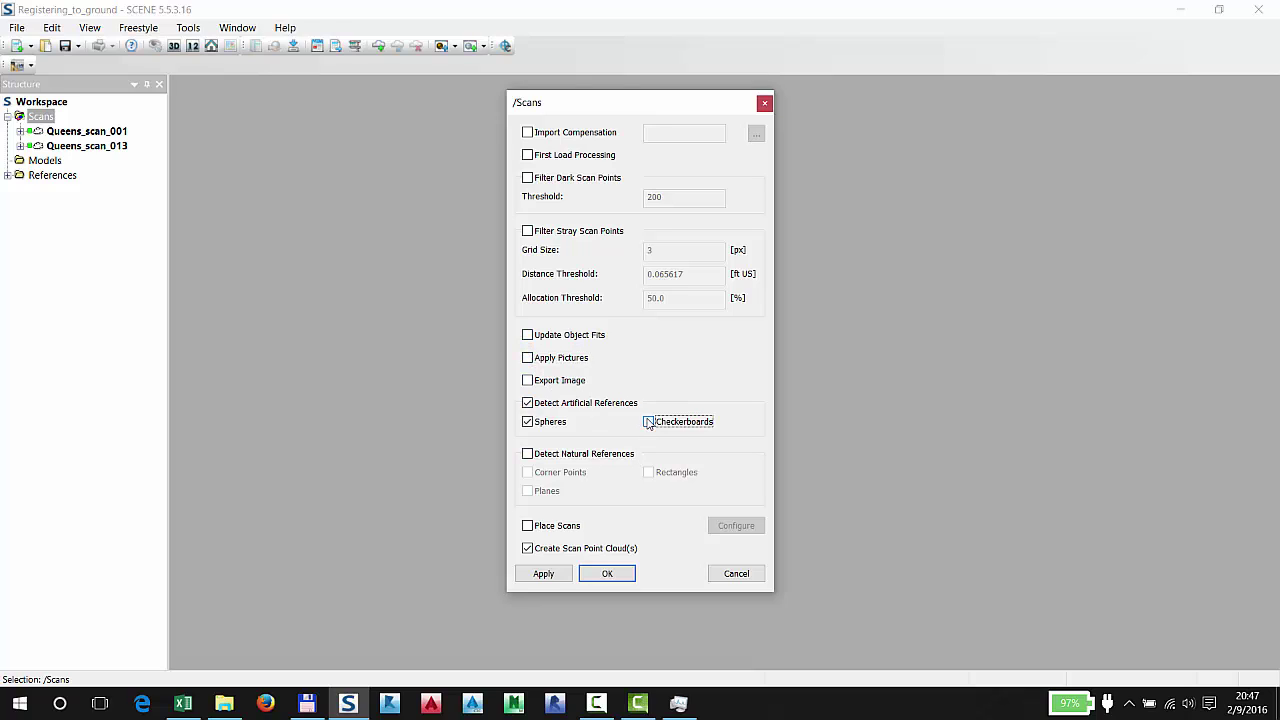
click(529, 549)
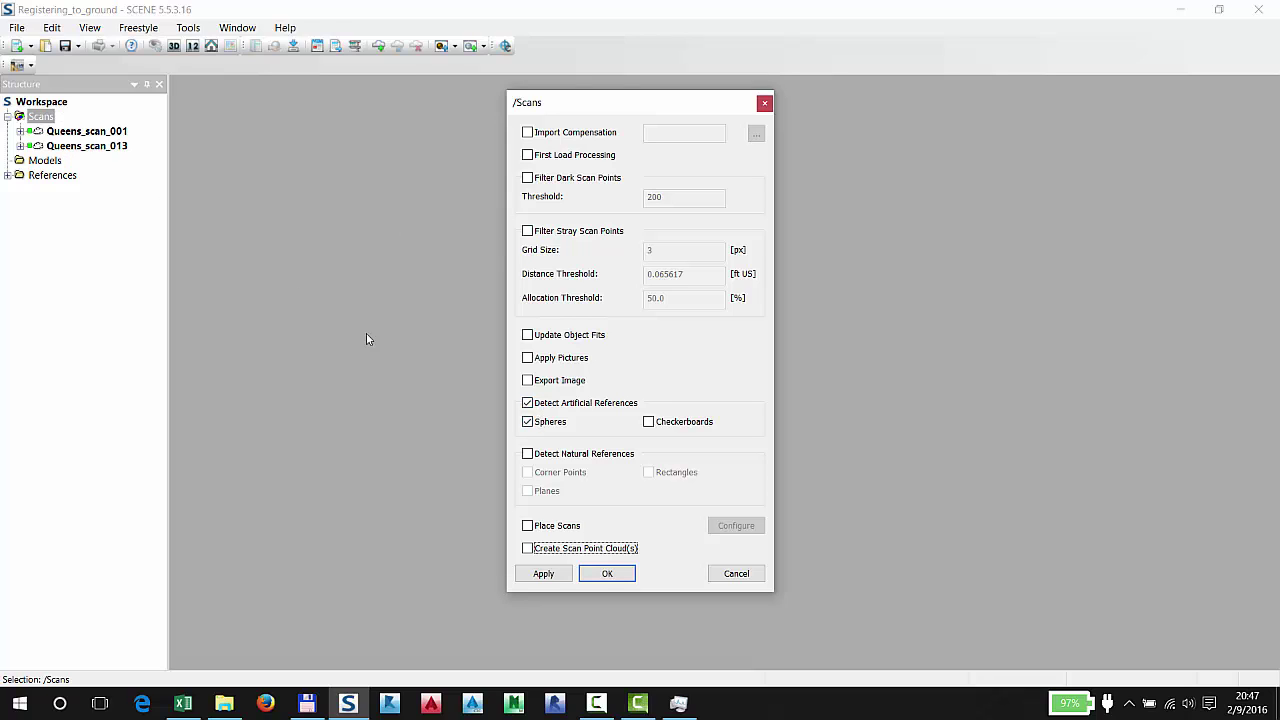
click(605, 574)
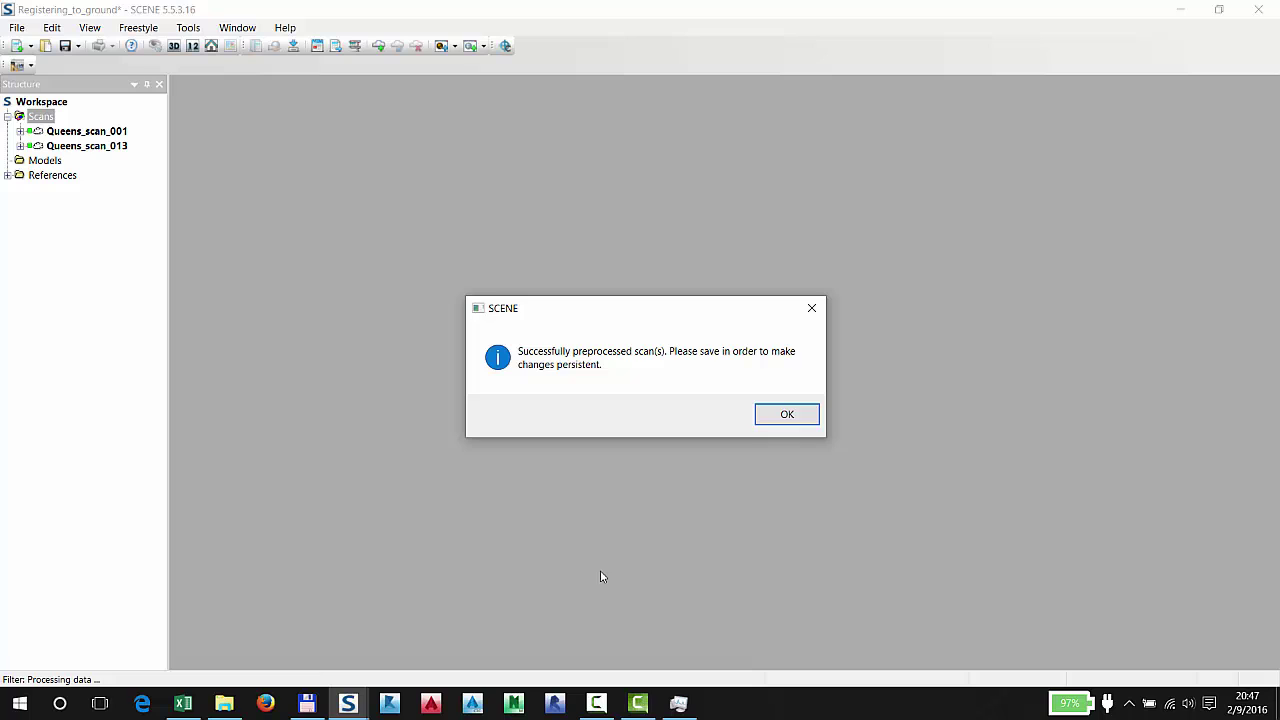
click(794, 418)
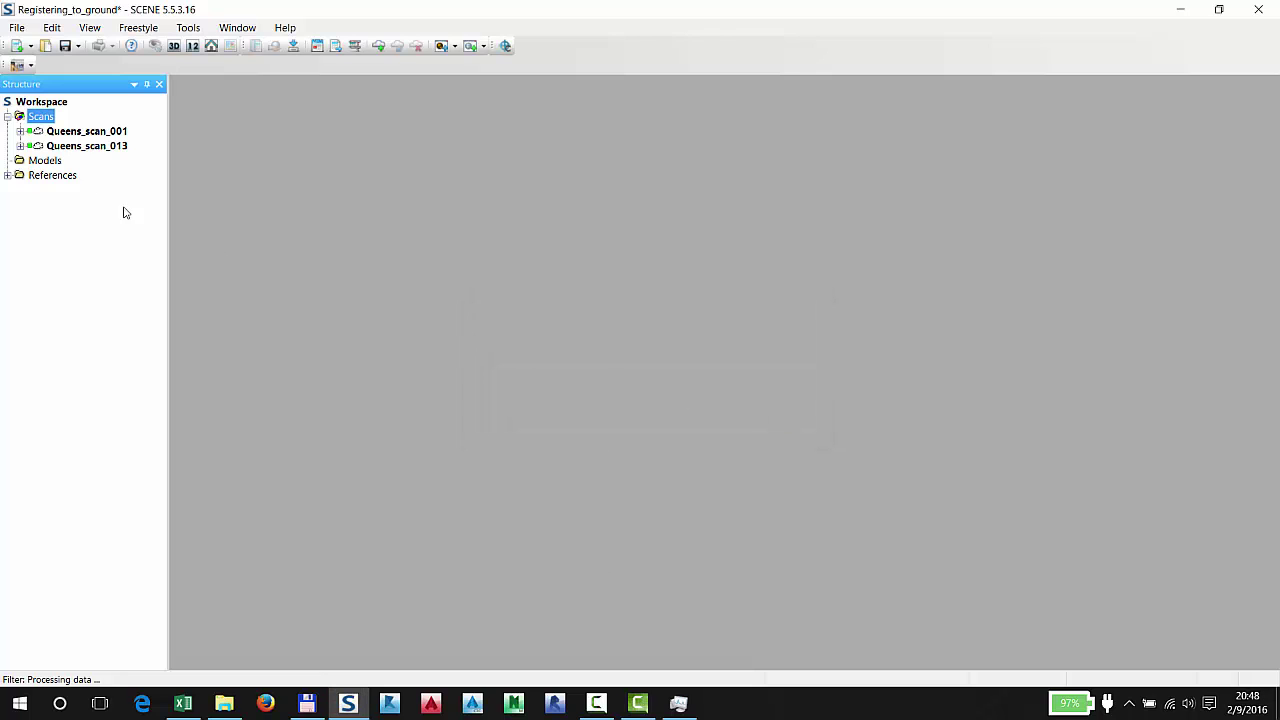
click(20, 132)
click(33, 146)
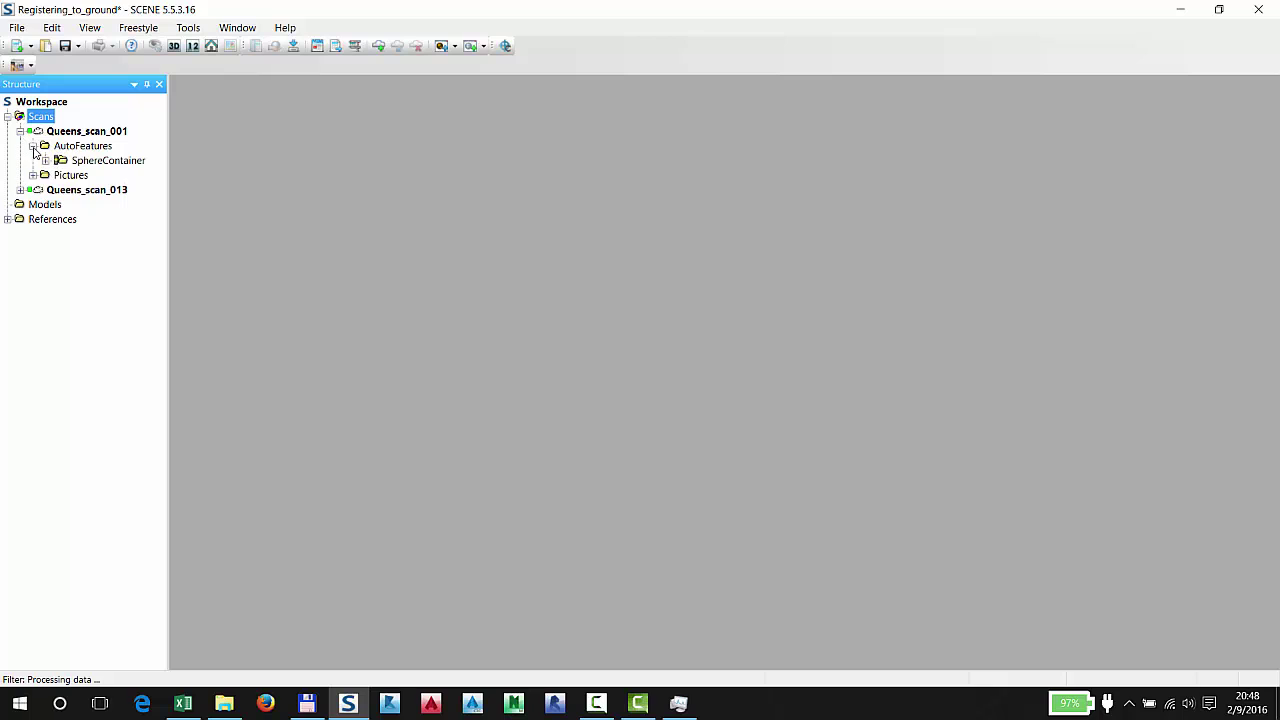
click(45, 161)
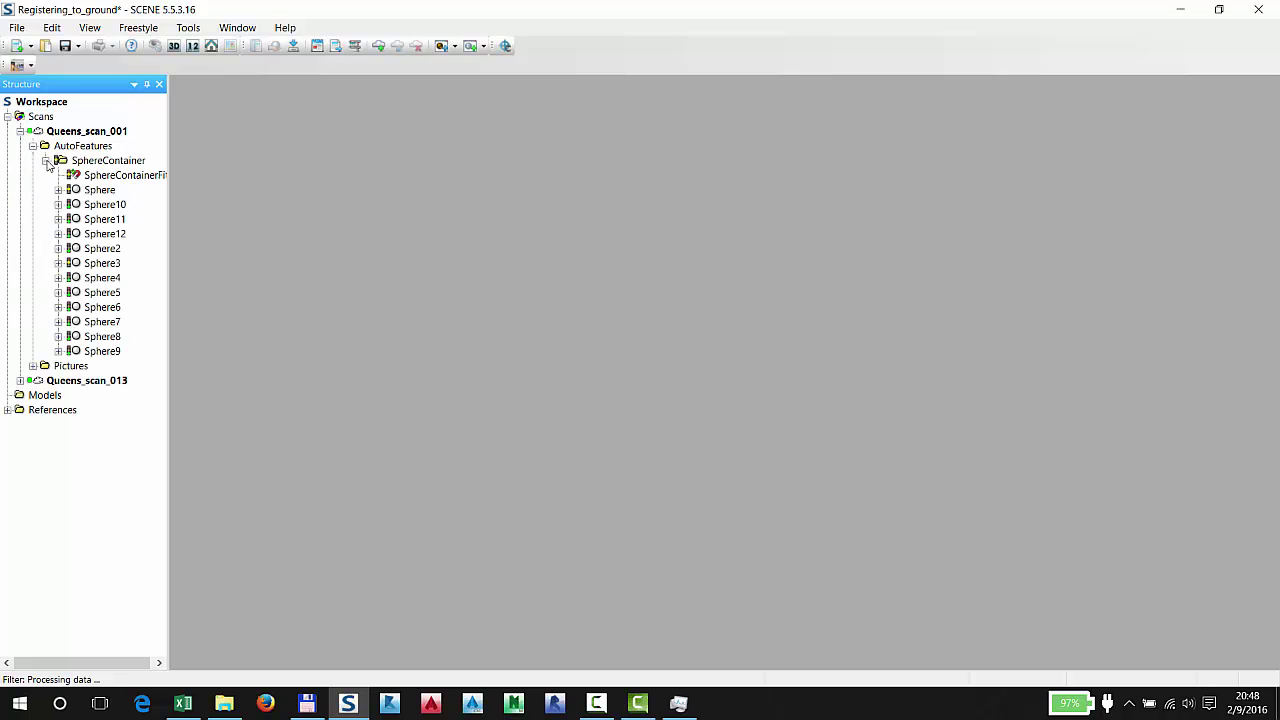
click(20, 381)
click(33, 396)
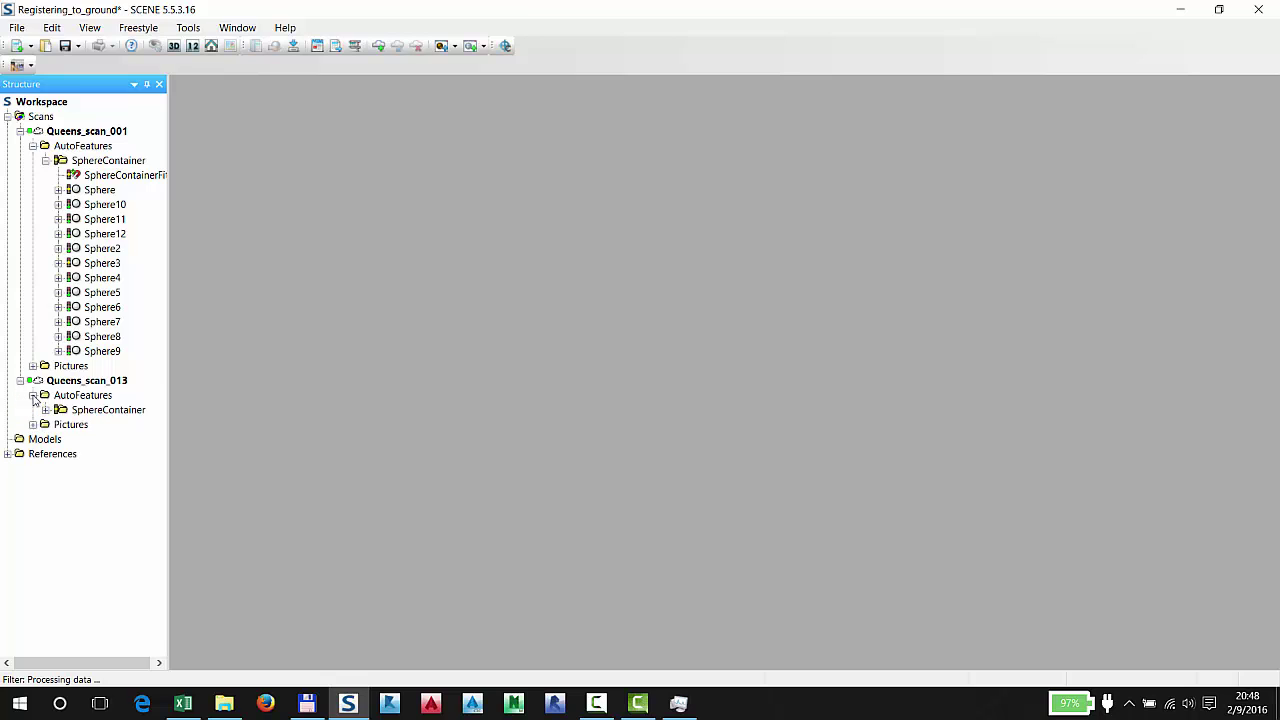
click(45, 411)
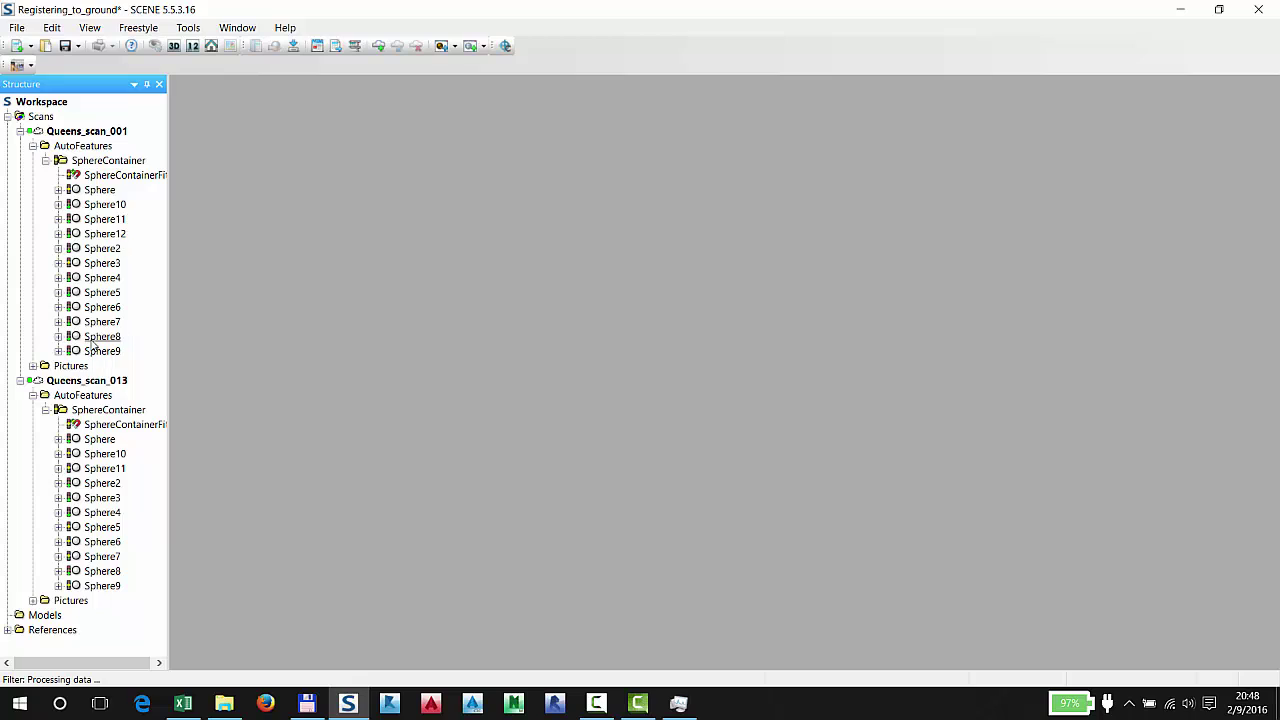
click(20, 131)
click(20, 146)
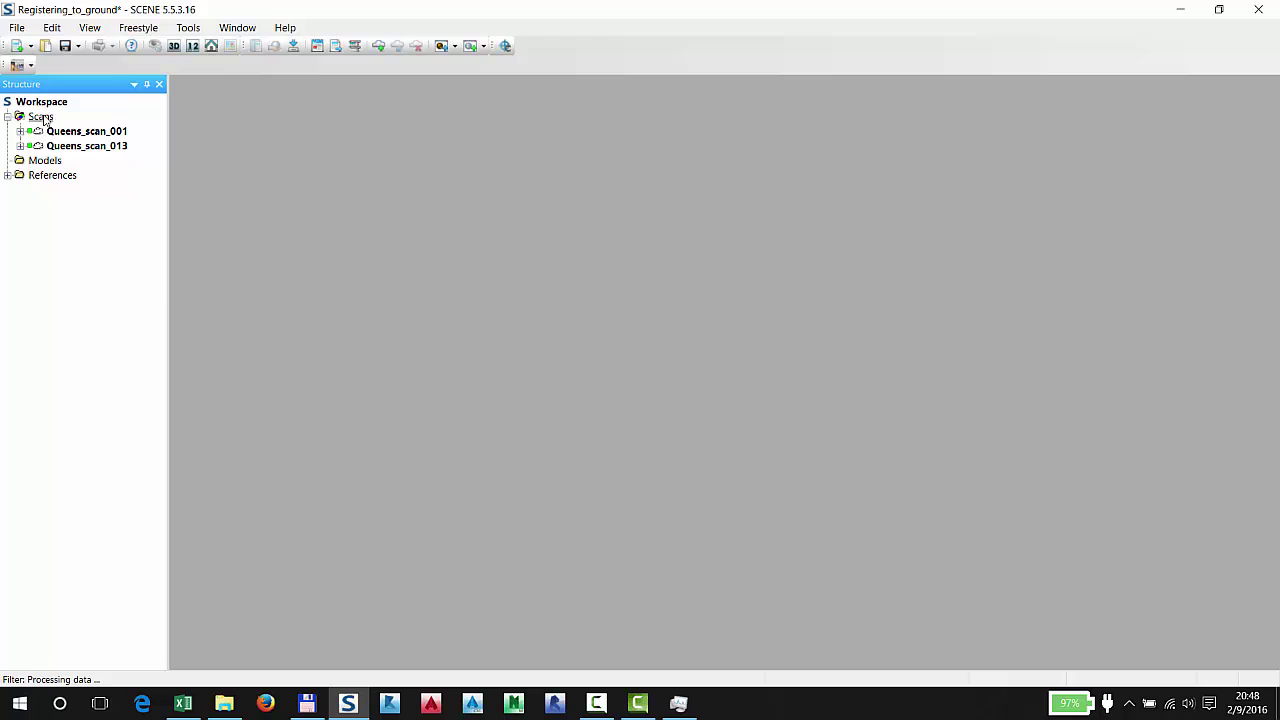
Run Place Scans by targets with point validation, GPS and compass disabled.
right_click(44, 120)
mouse_move(158, 211)
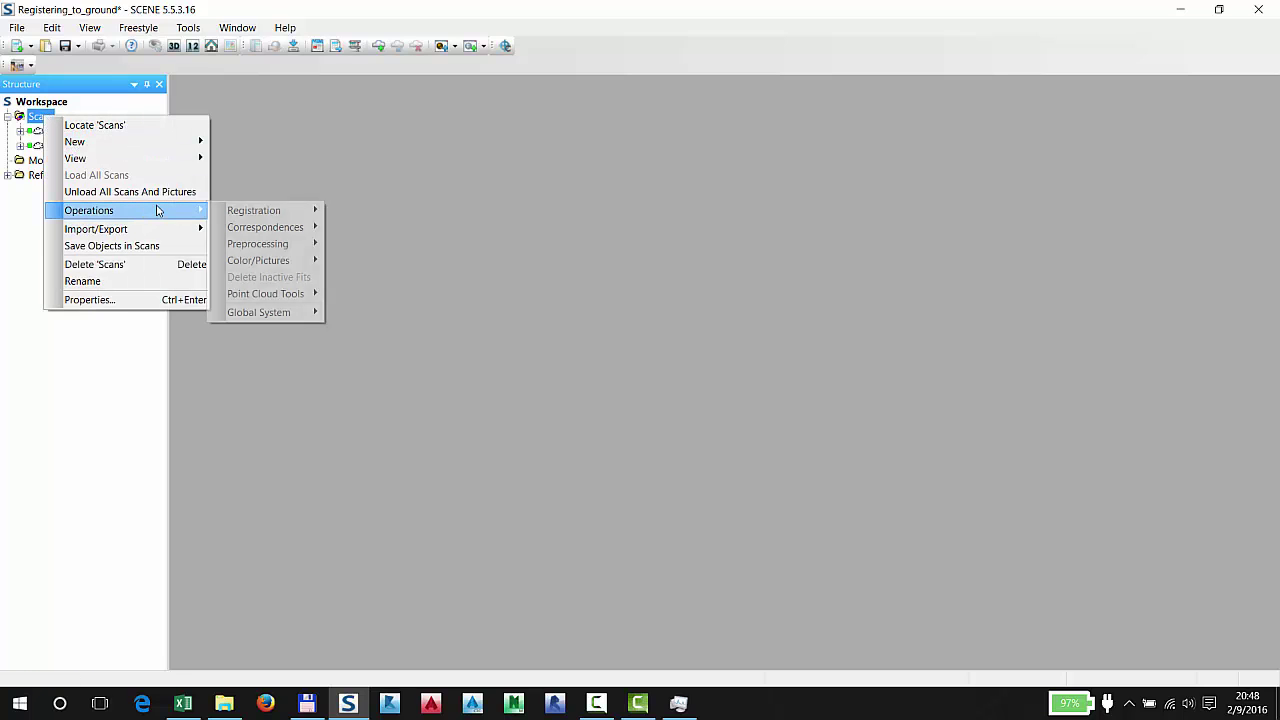
mouse_move(293, 210)
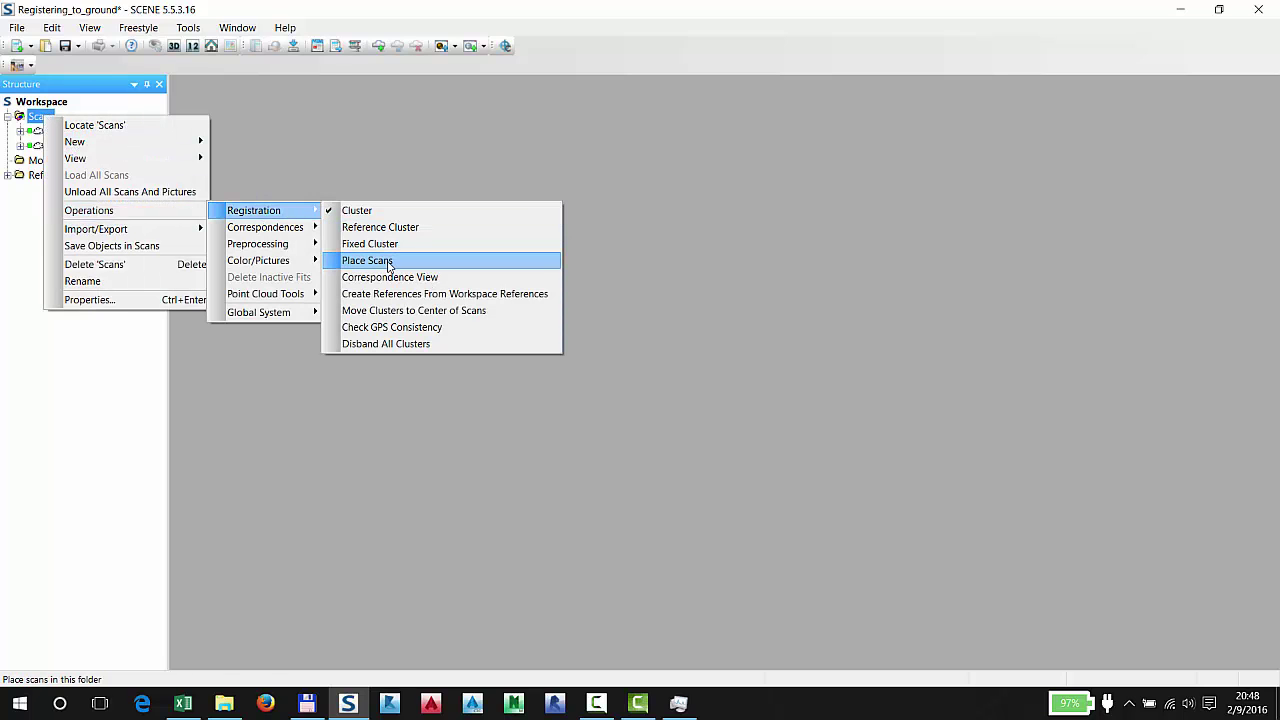
click(370, 262)
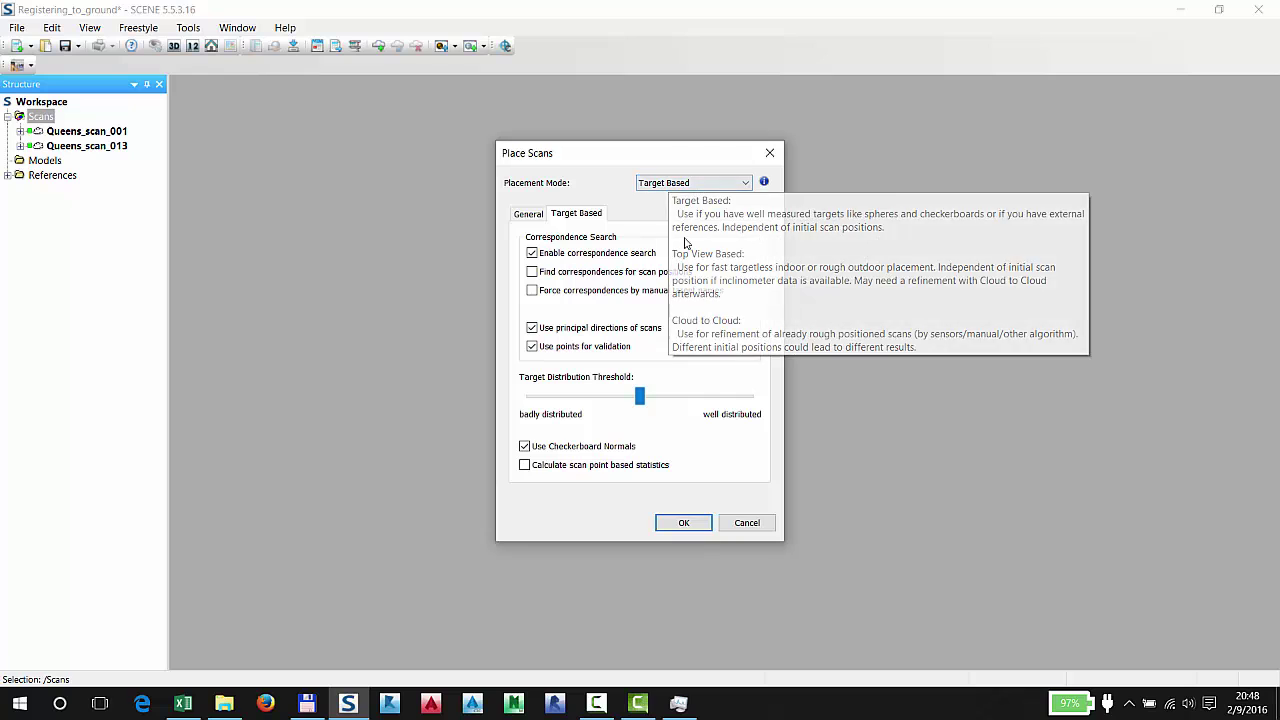
click(551, 350)
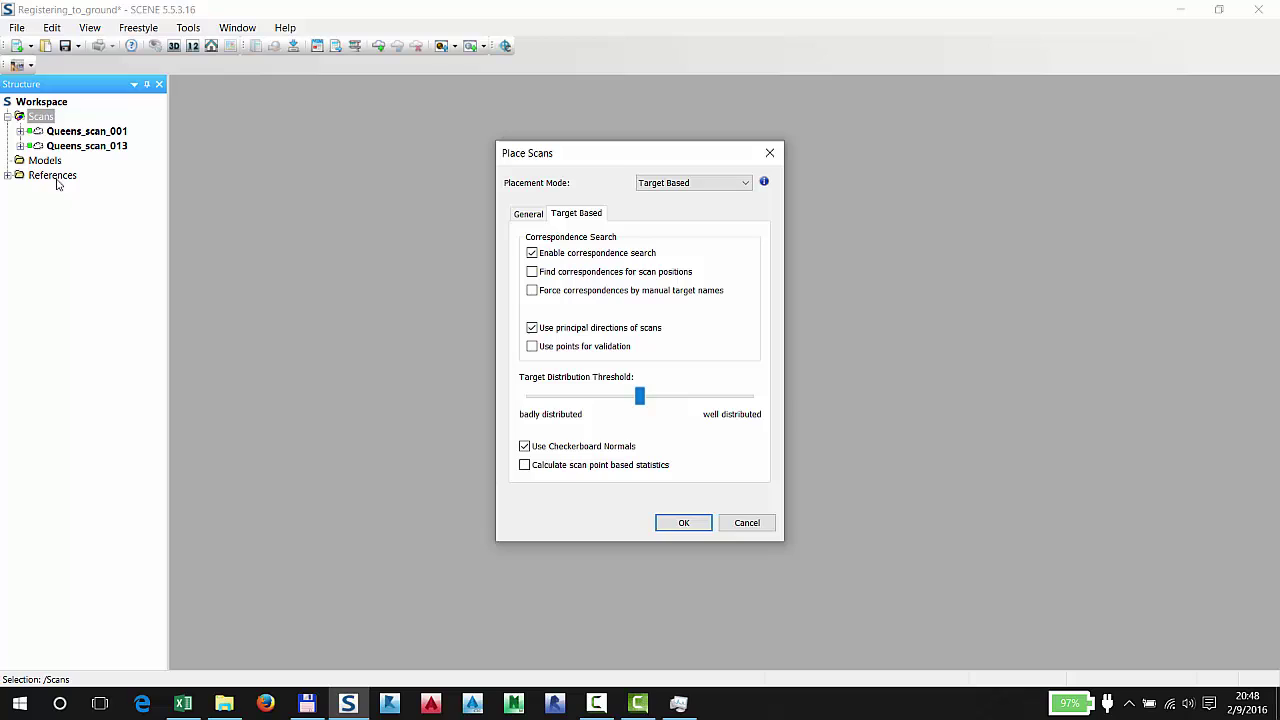
click(529, 216)
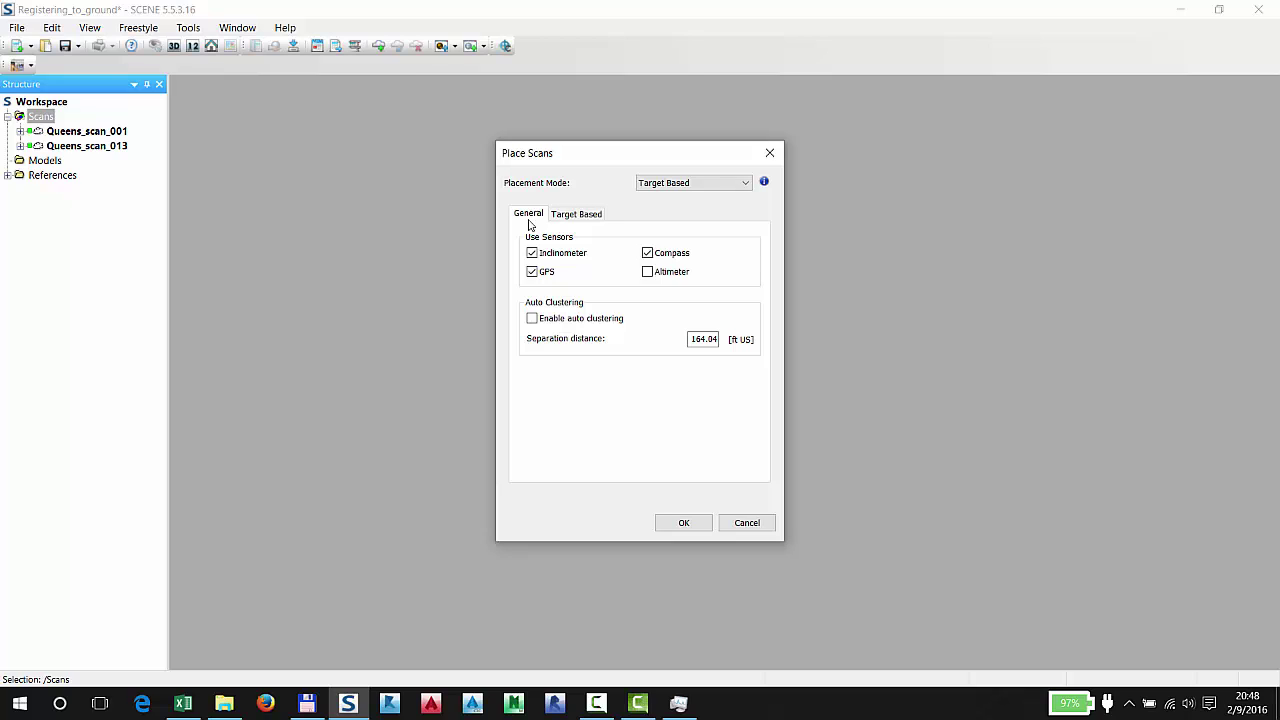
click(532, 272)
click(647, 254)
click(681, 523)
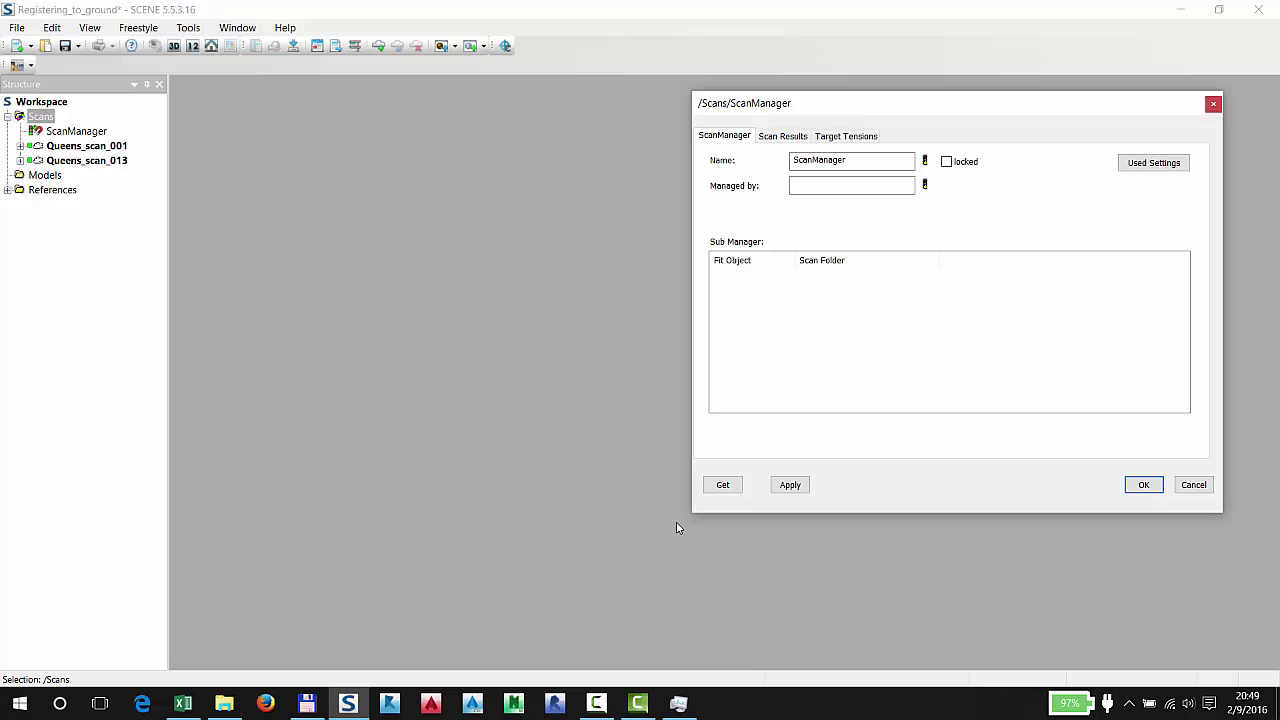
Show the registration's target tensions (mean 0.0059, max 0.0115) and expand the References list.
click(780, 142)
click(845, 136)
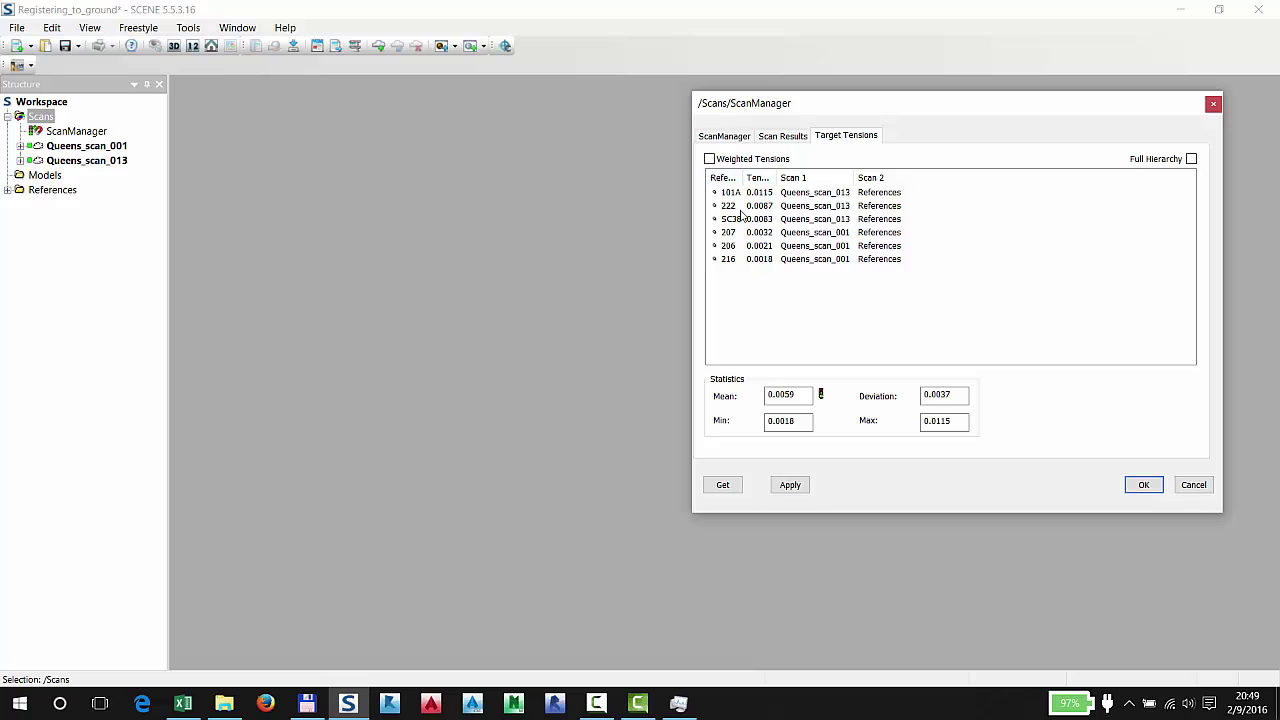
click(8, 190)
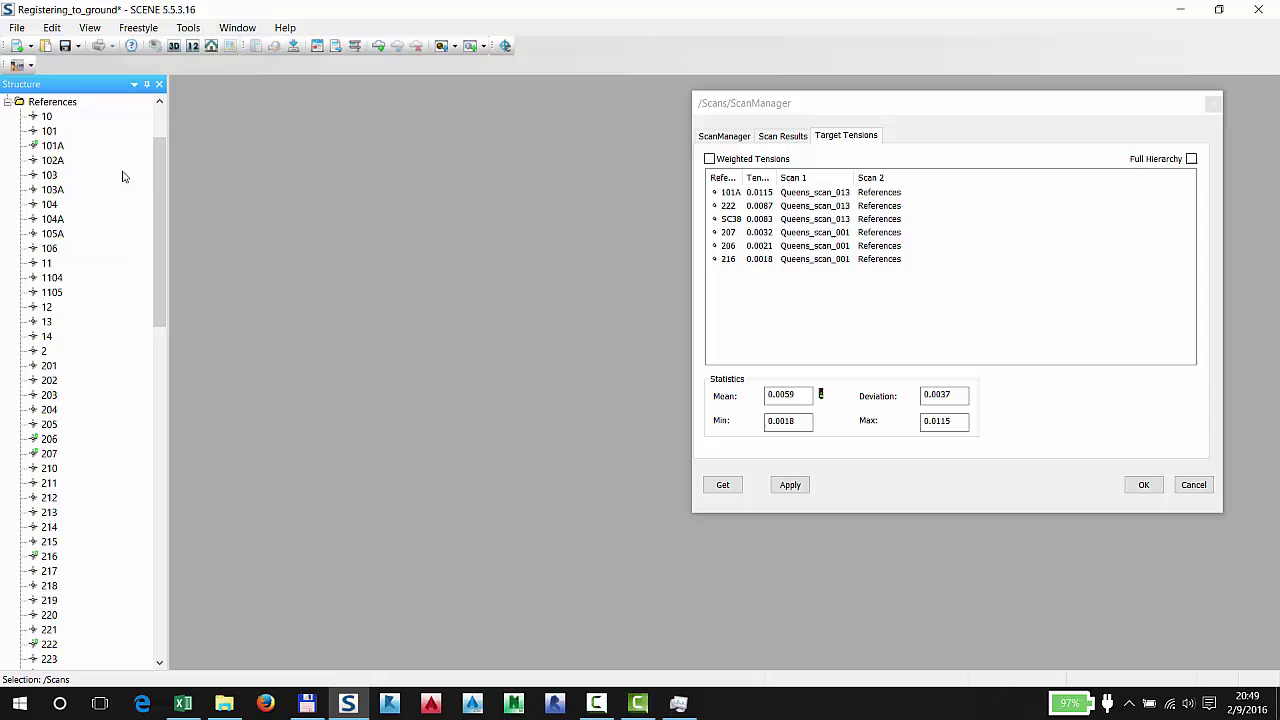
drag(159, 215, 175, 156)
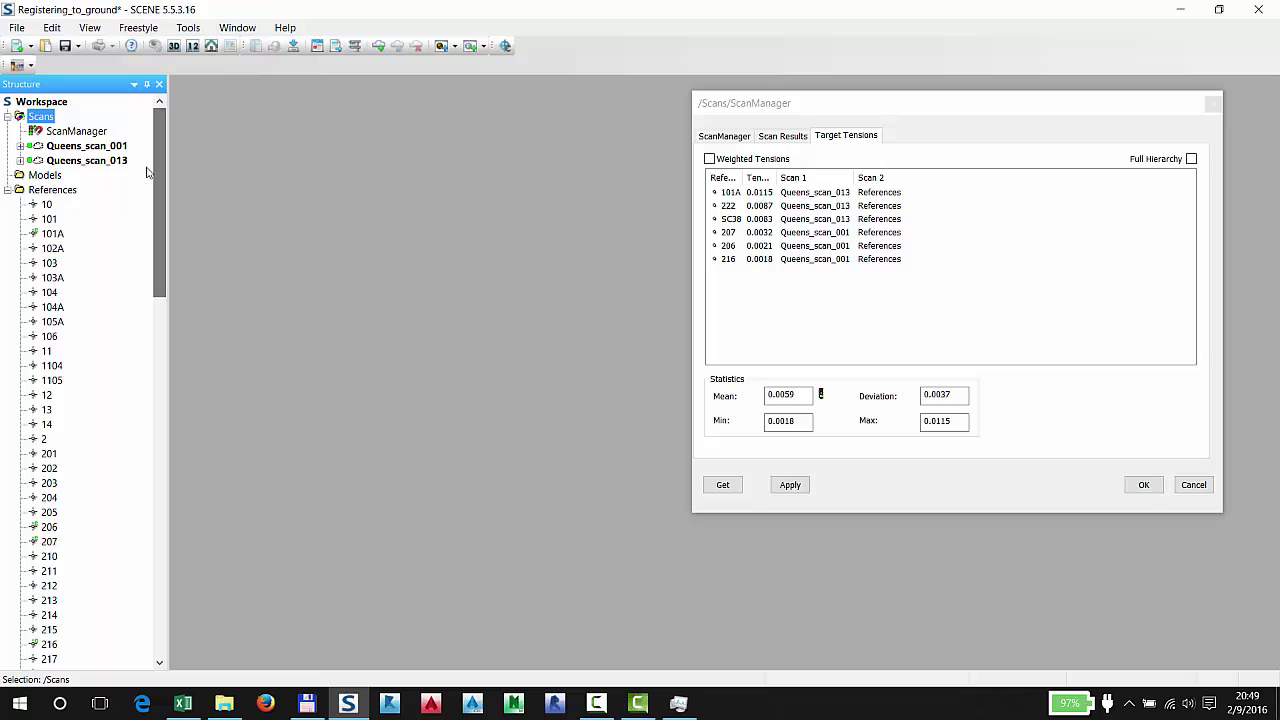
Check reference targets 101A, 206, 207, 216 and 222, then close the ScanManager properties.
click(53, 236)
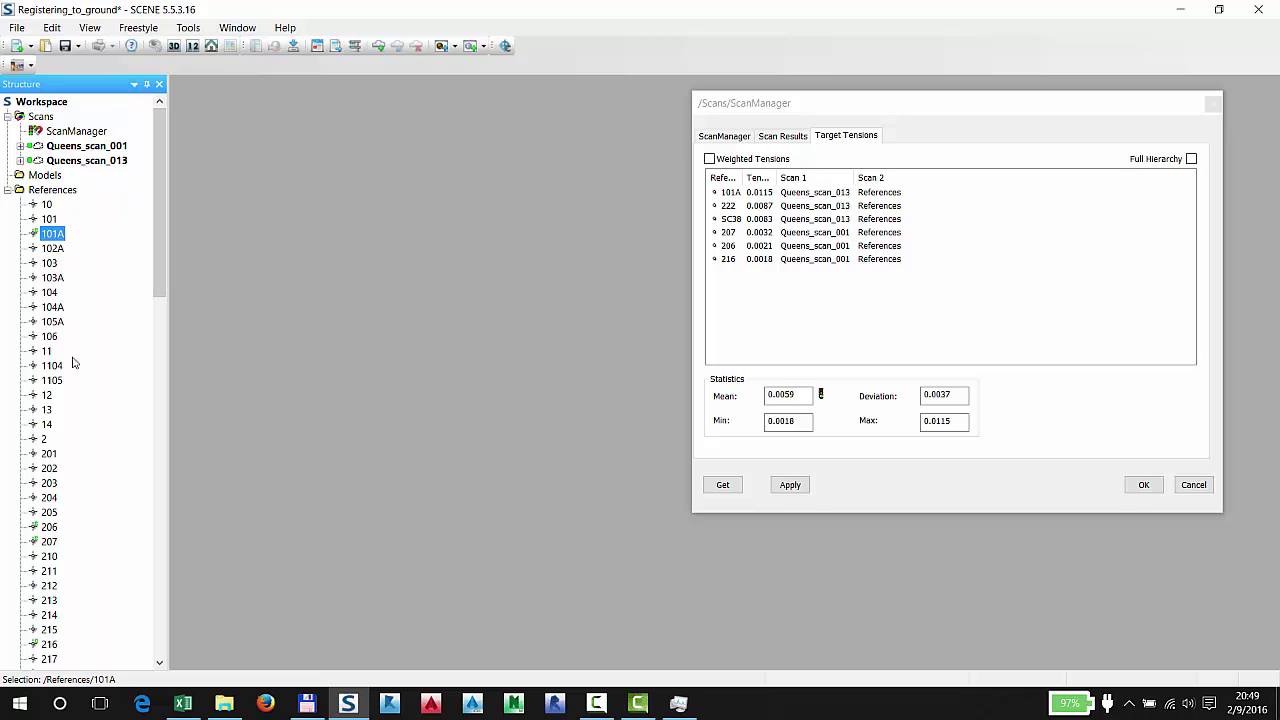
click(49, 527)
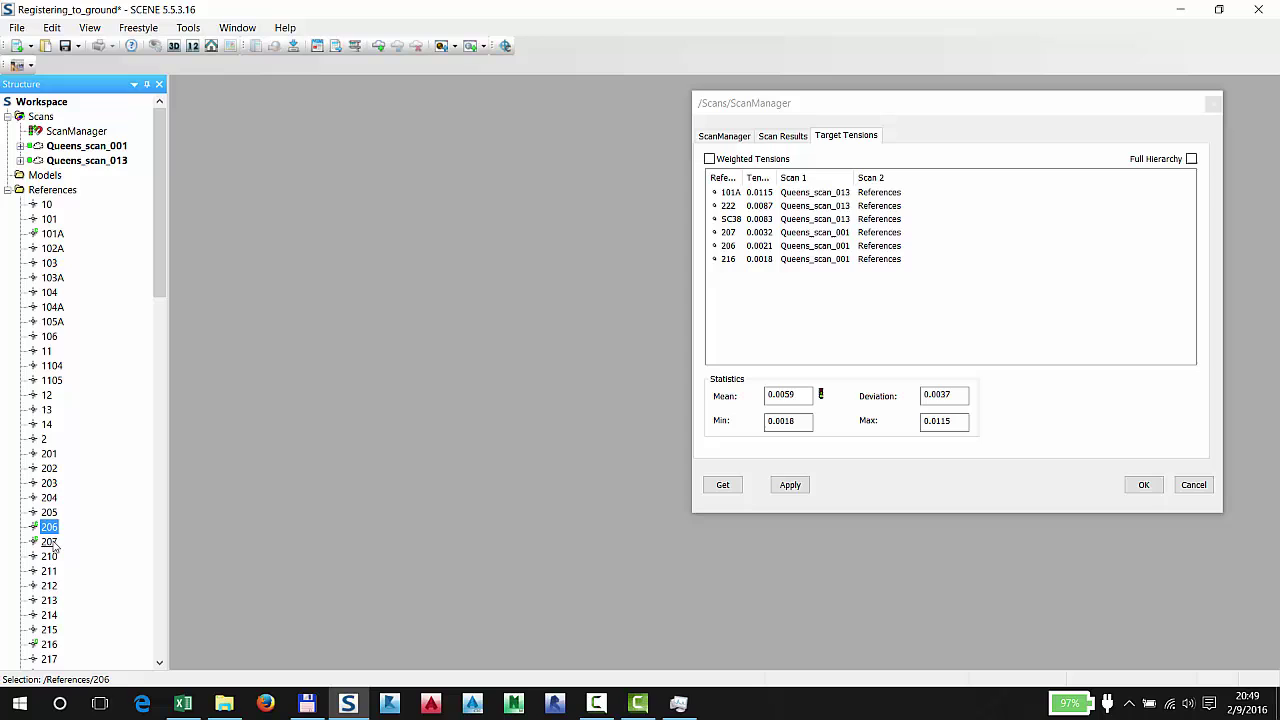
click(49, 541)
click(49, 645)
drag(166, 258, 158, 388)
click(49, 336)
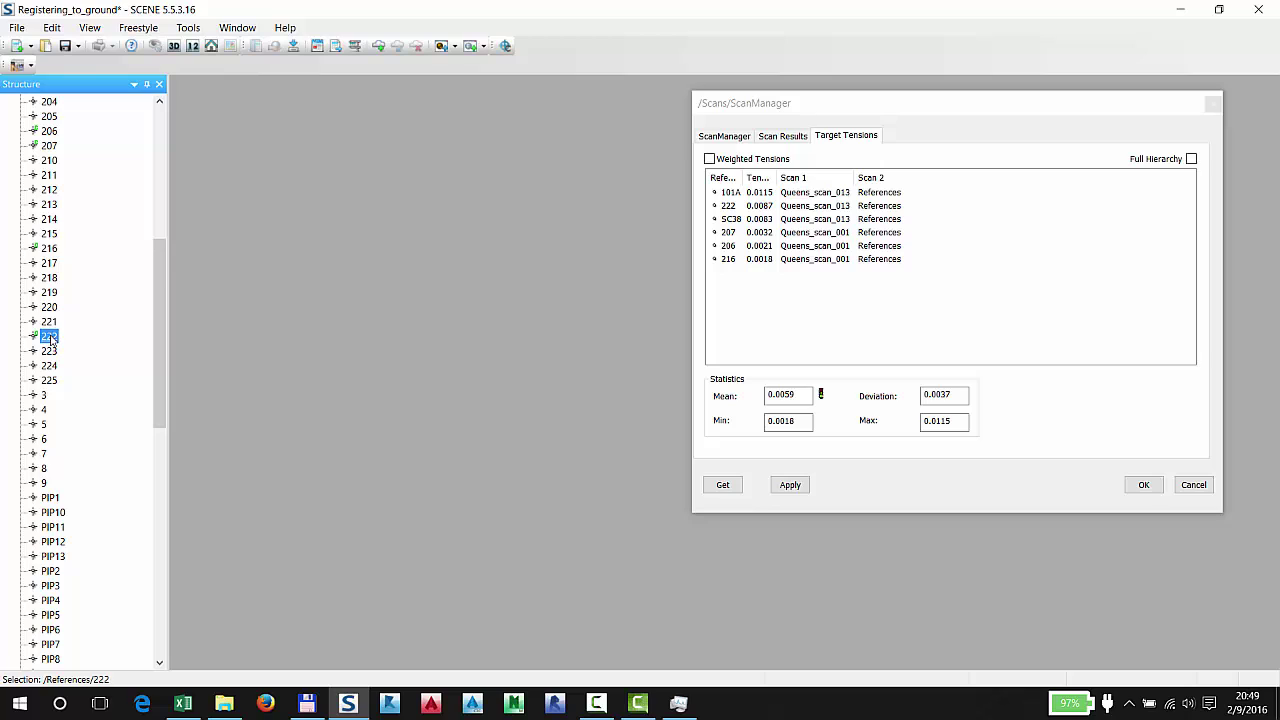
click(1211, 106)
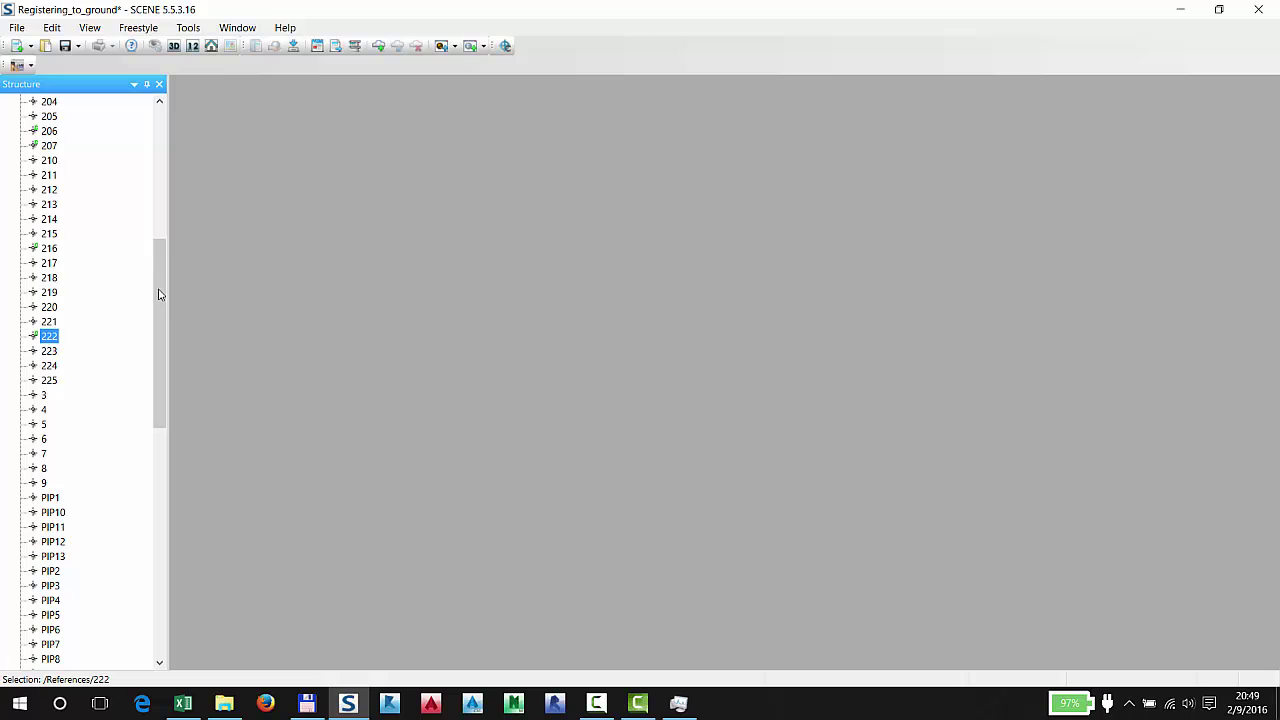
drag(160, 290, 158, 160)
click(20, 146)
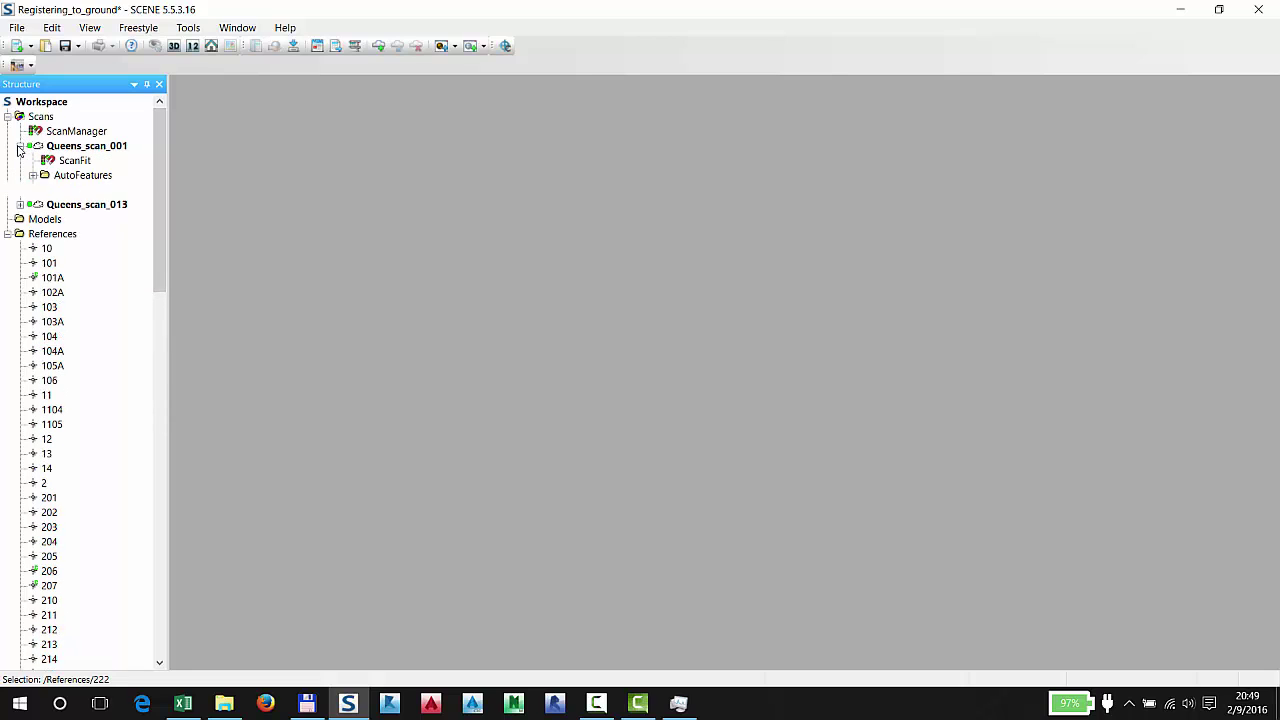
click(33, 175)
click(45, 190)
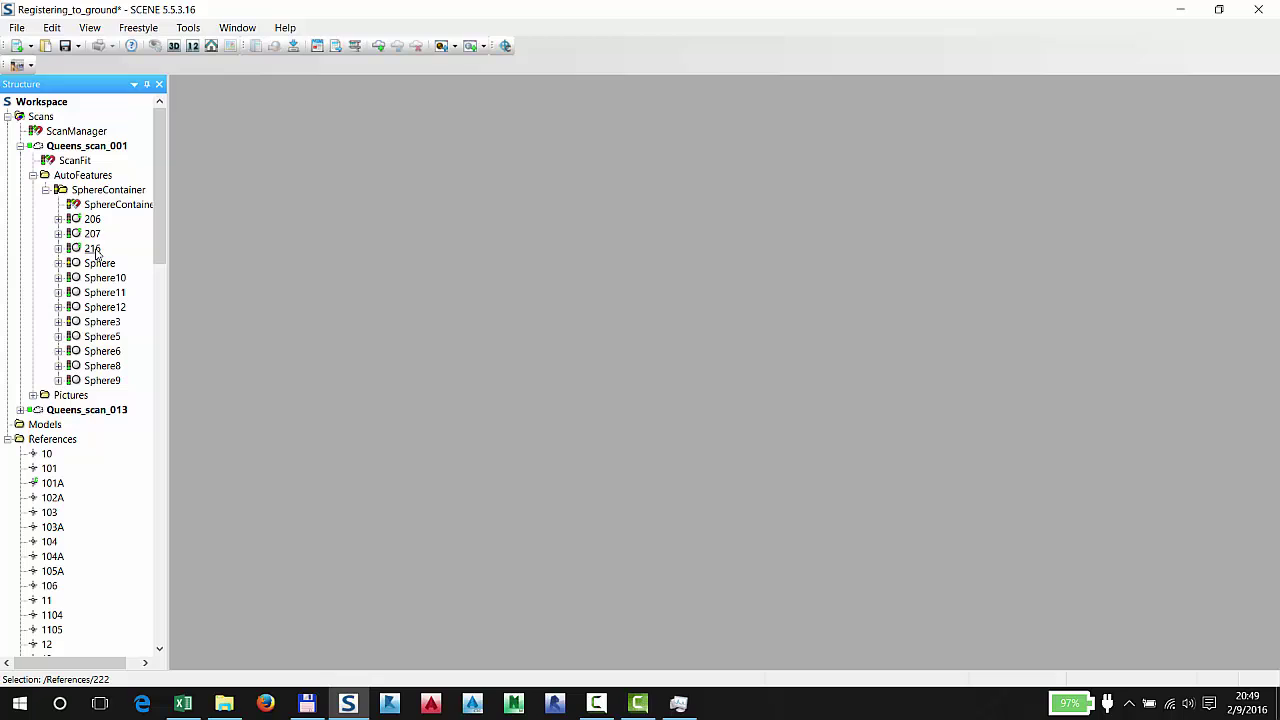
click(20, 411)
click(33, 440)
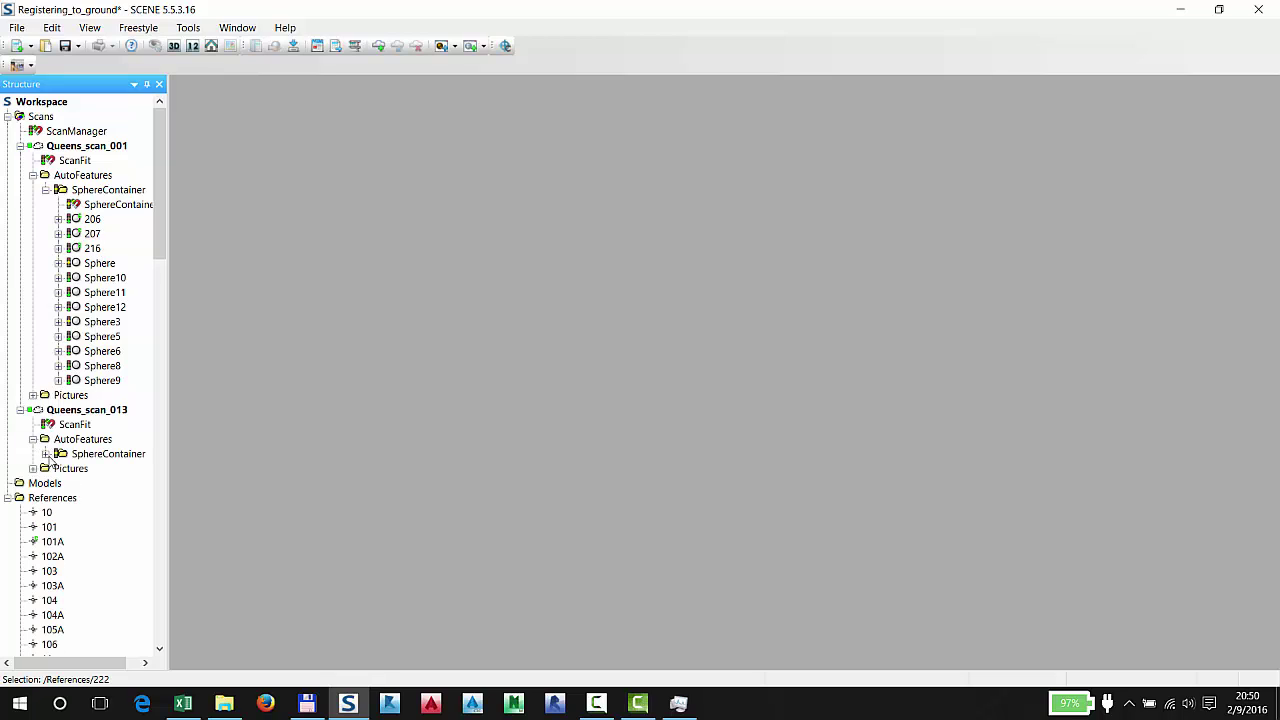
click(46, 454)
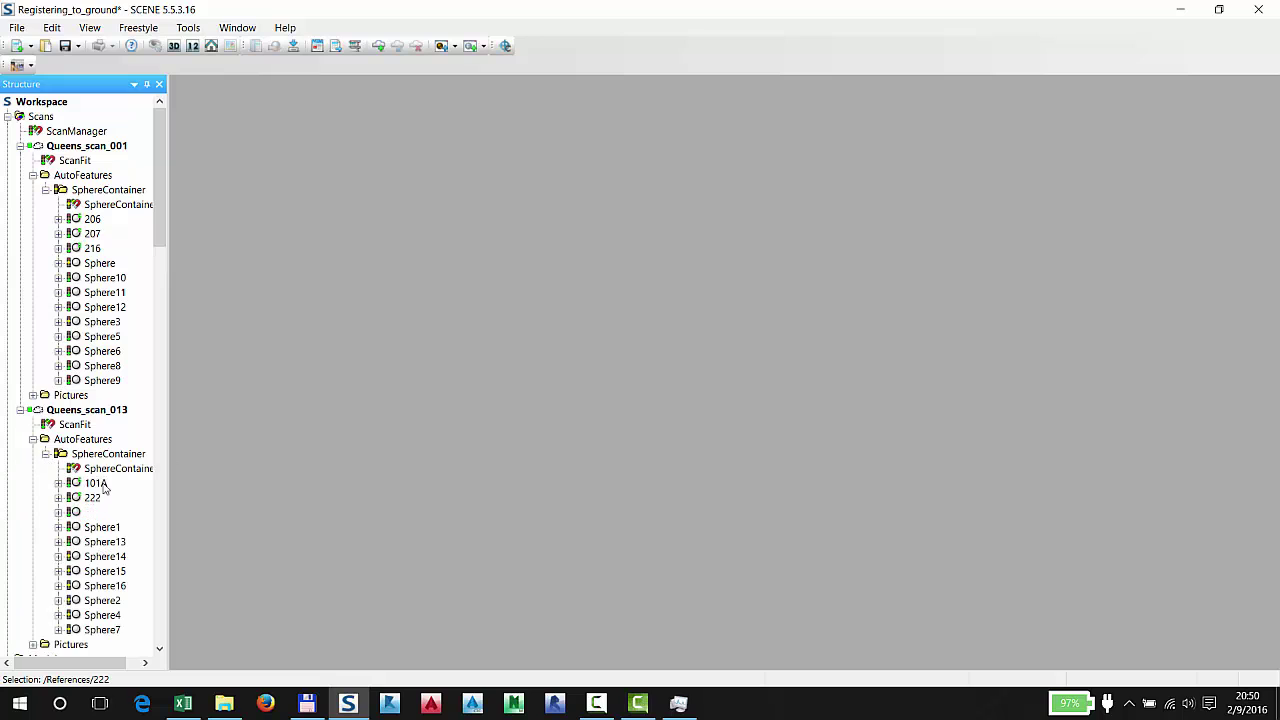
click(33, 175)
click(33, 233)
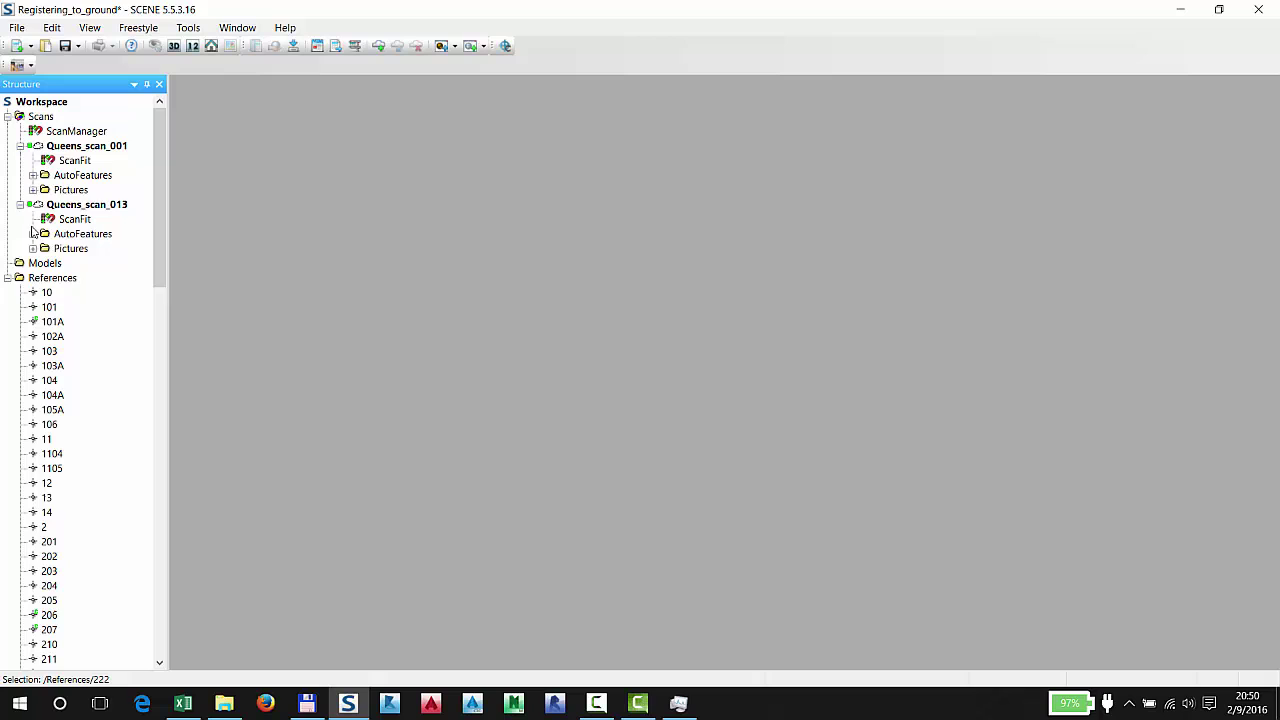
click(20, 204)
Open the Scans folder in a 3D view, accepting the rearranged cluster transformations for numerical balance.
click(20, 146)
right_click(40, 118)
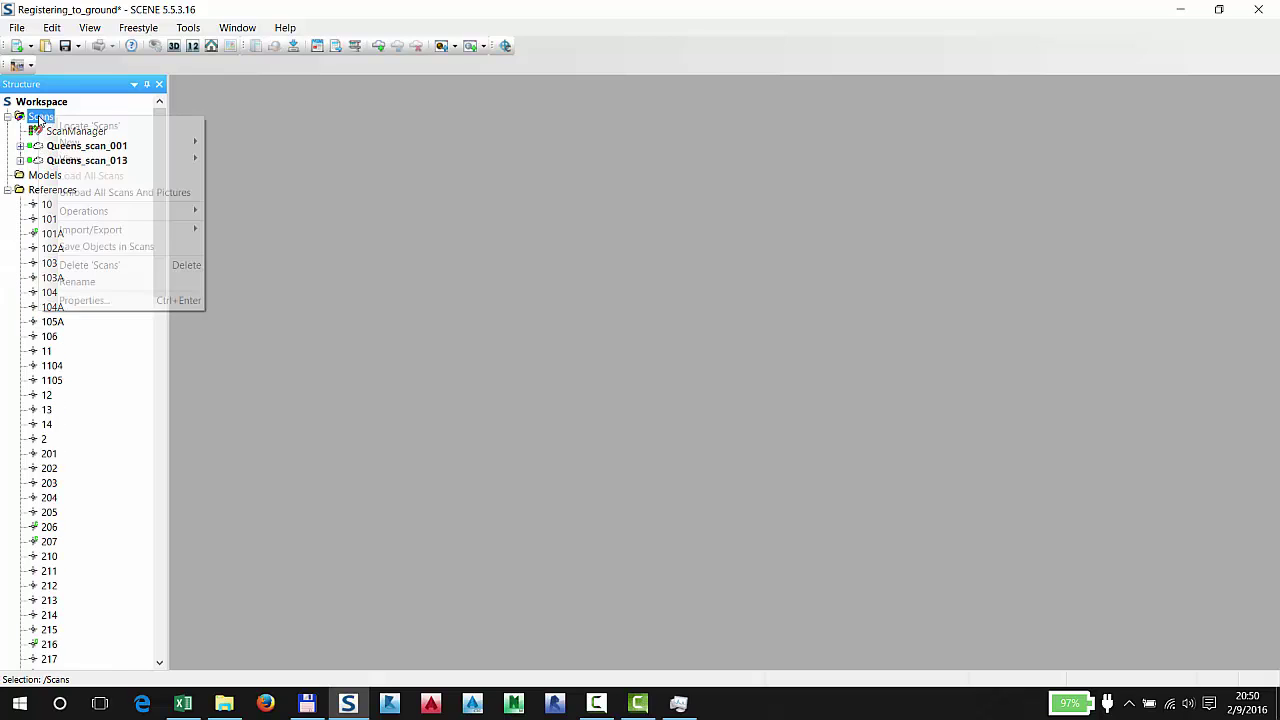
mouse_move(150, 159)
click(238, 160)
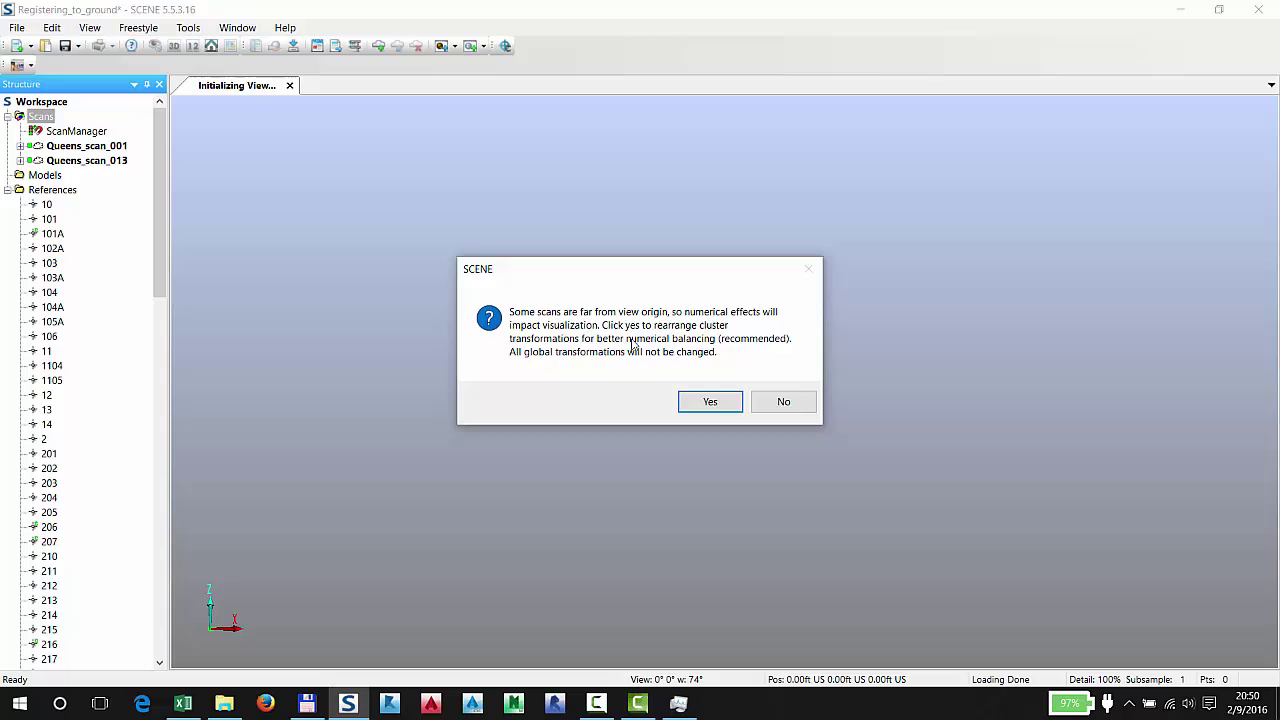
click(708, 401)
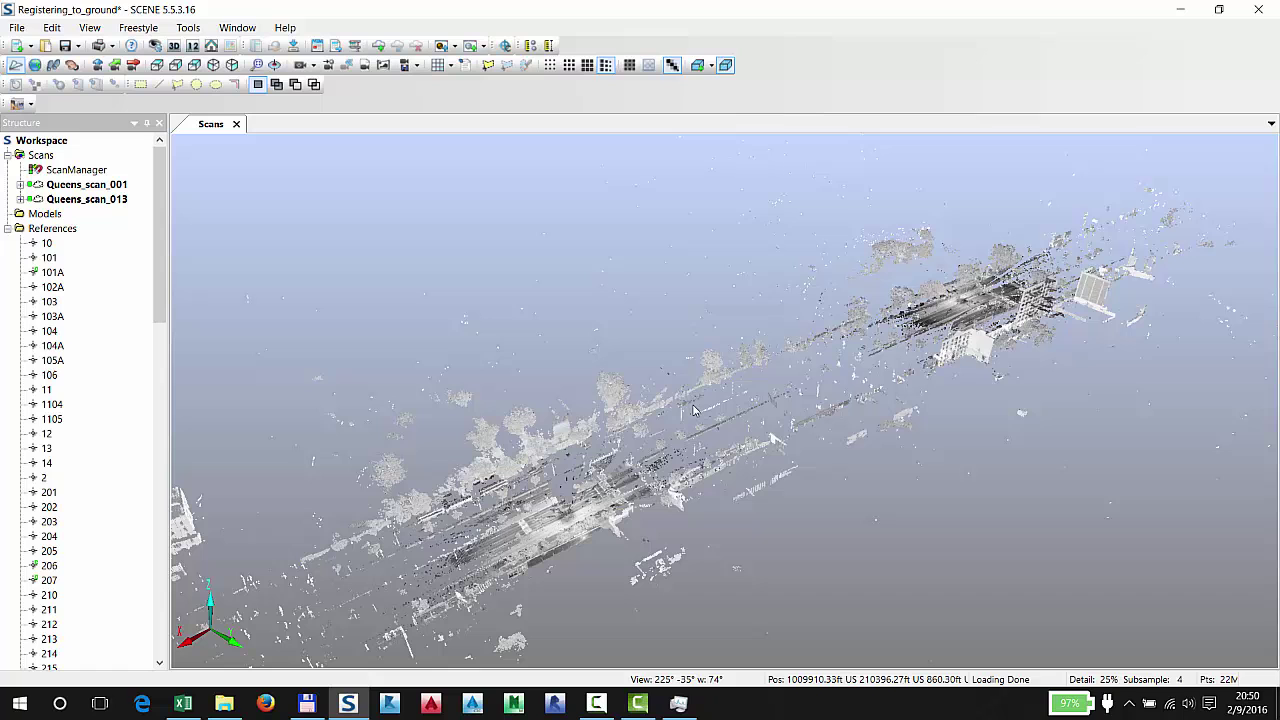
Highlight Queens_scan_001 and then Queens_scan_013 in the view, then clear the highlight.
click(72, 189)
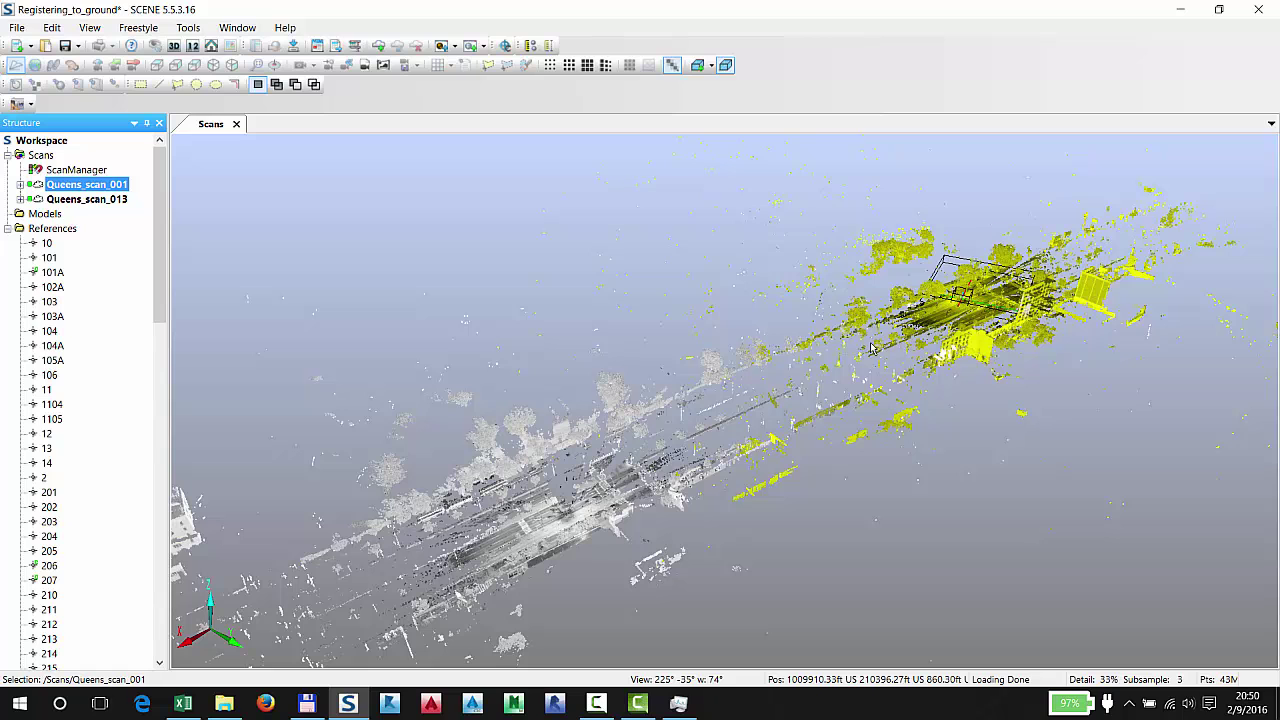
click(86, 199)
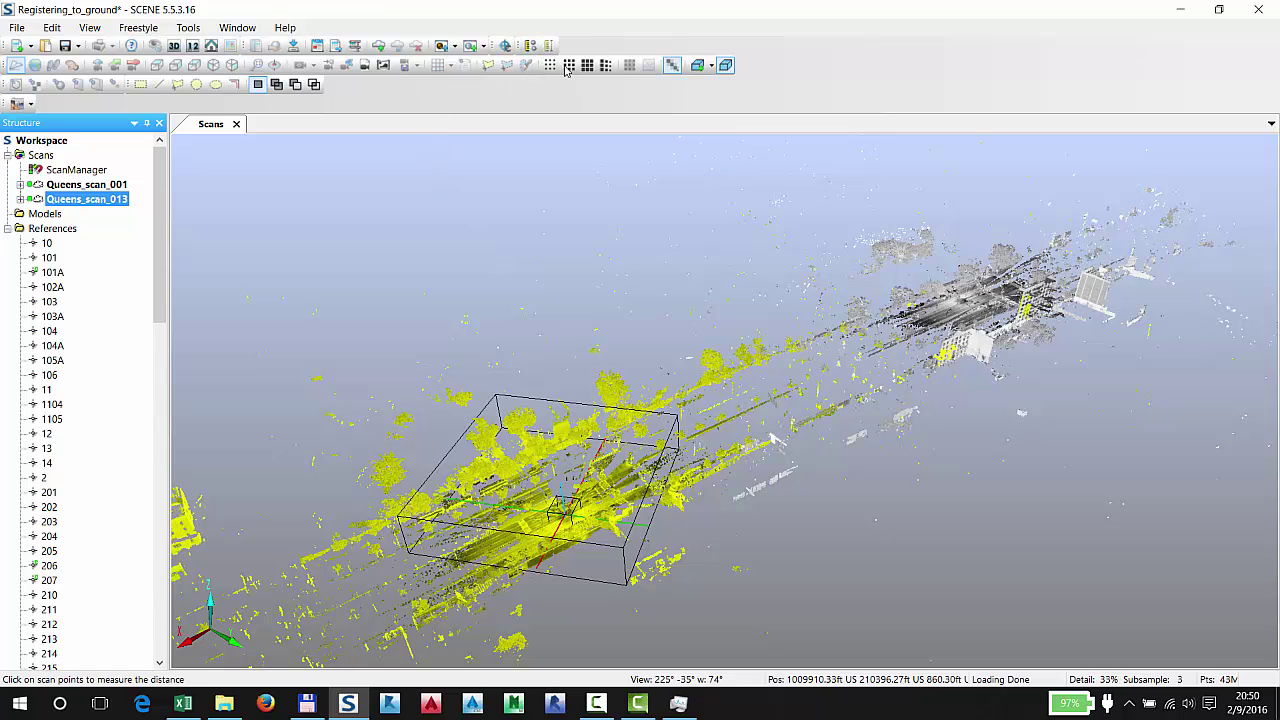
click(594, 320)
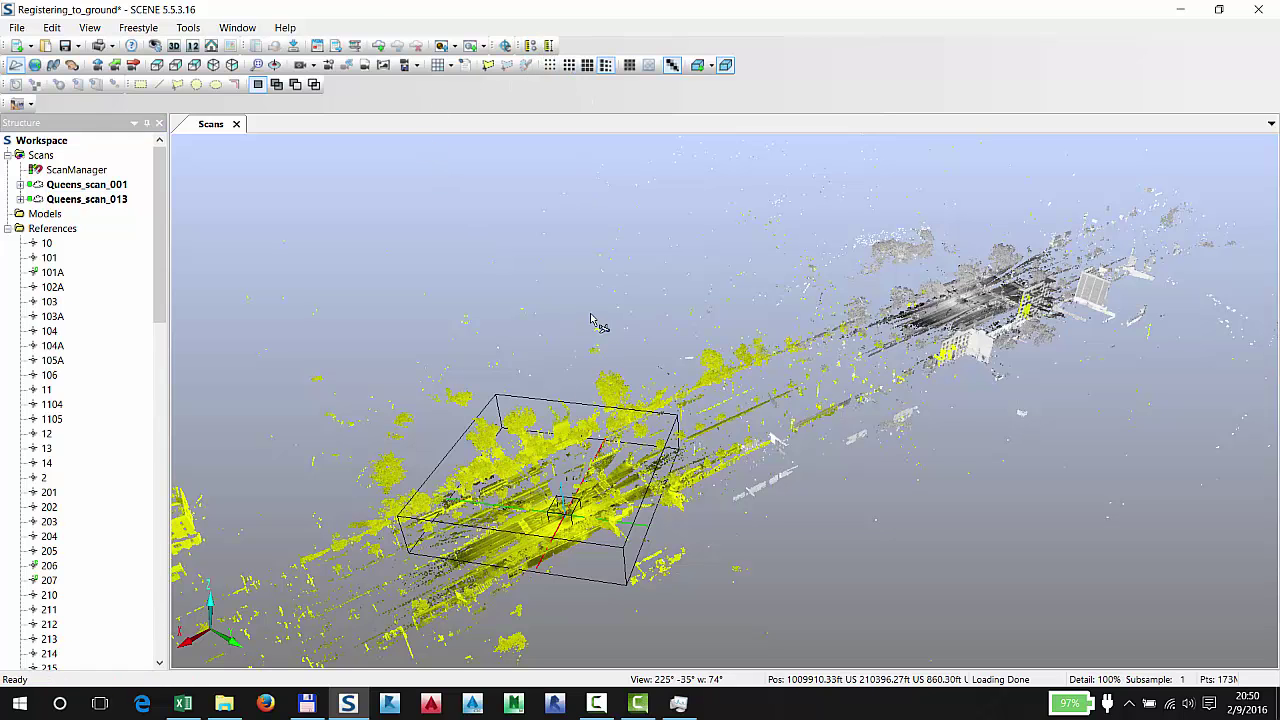
Measure a distance between two points in the cloud, then remove it and exit measuring mode.
click(549, 45)
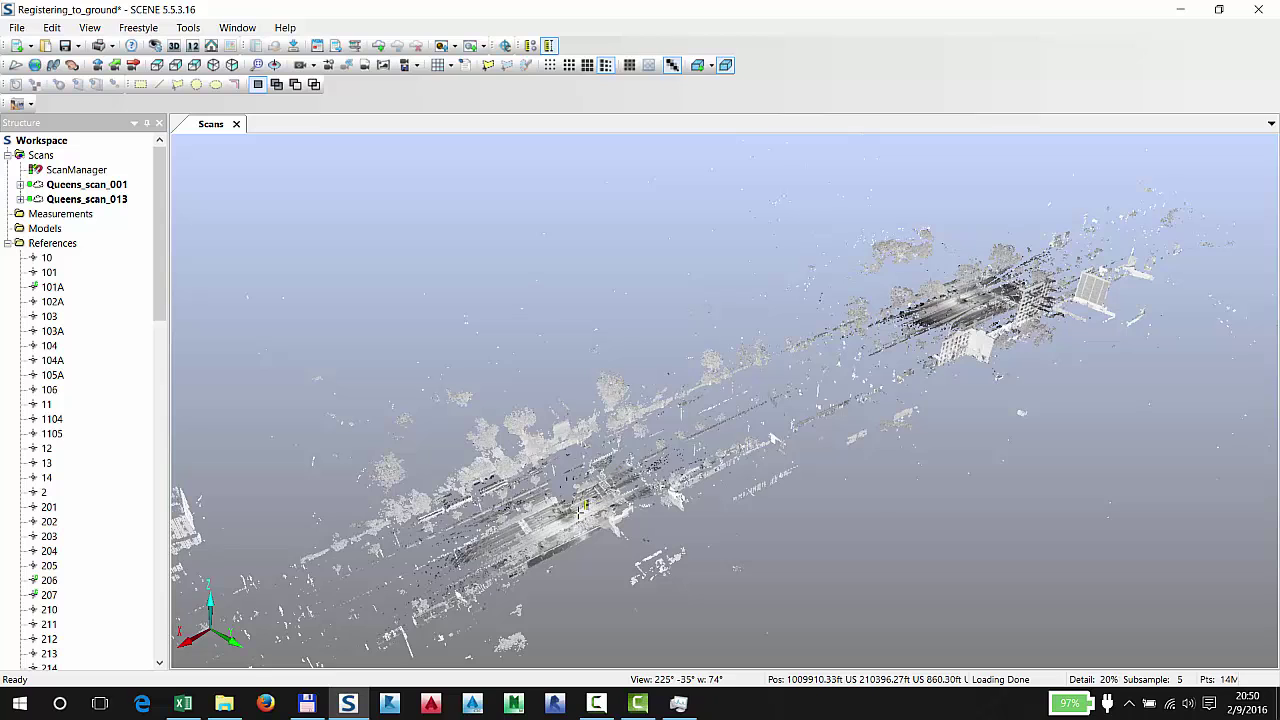
click(584, 508)
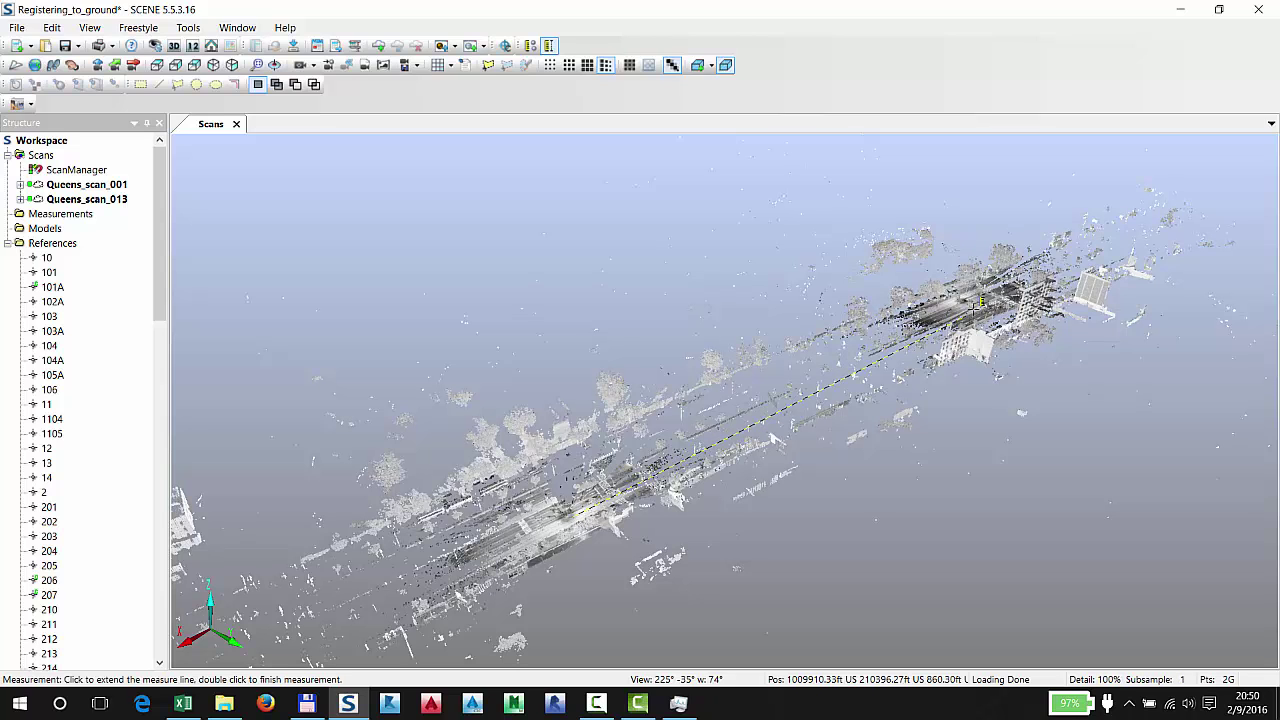
click(985, 296)
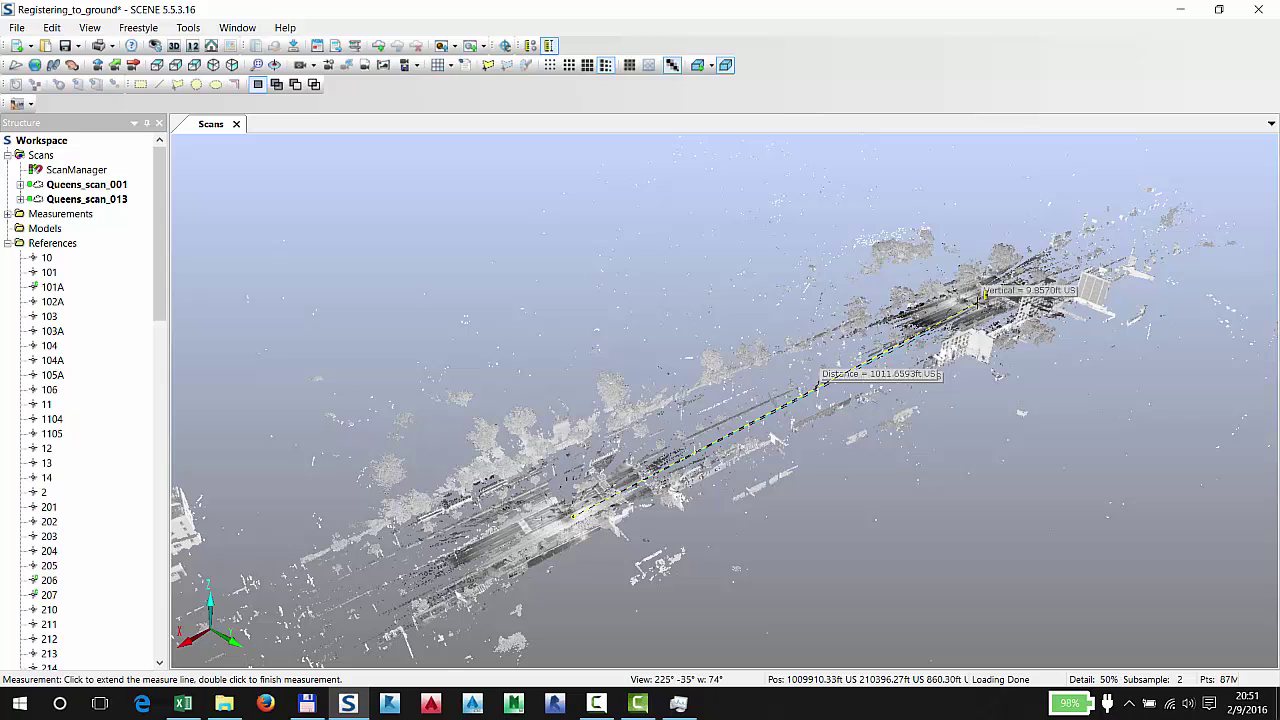
key(Escape)
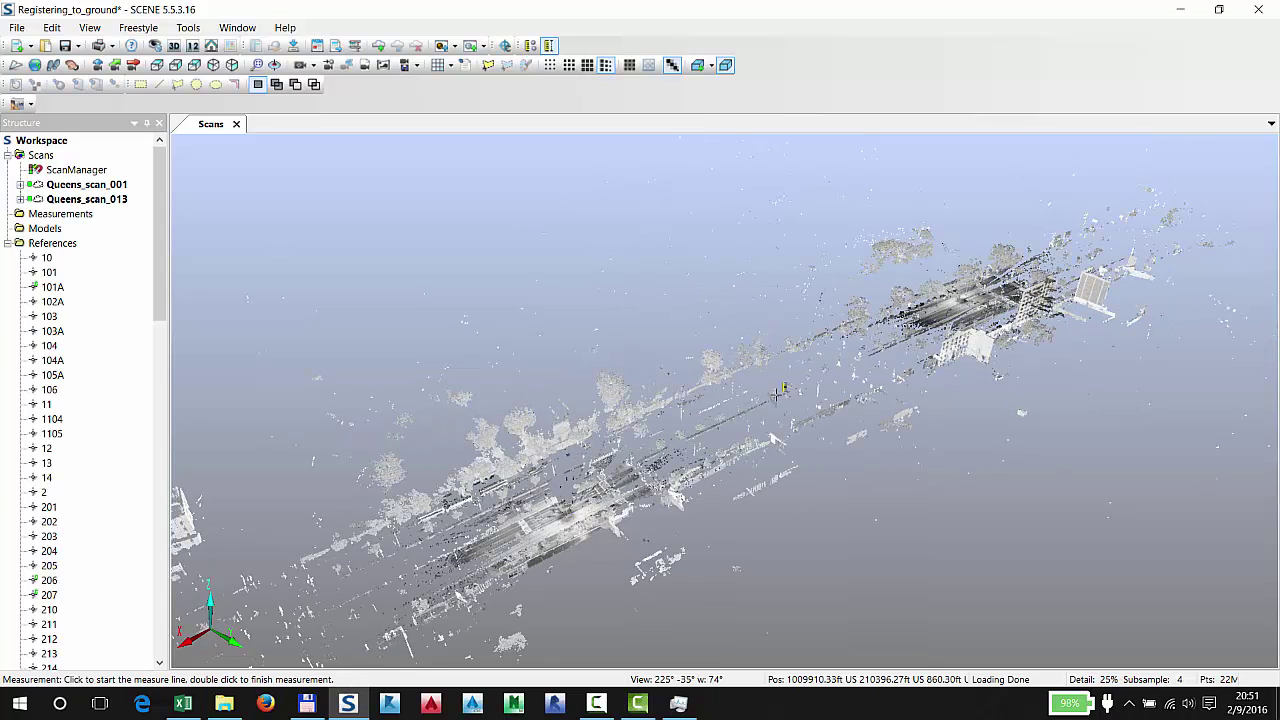
key(Escape)
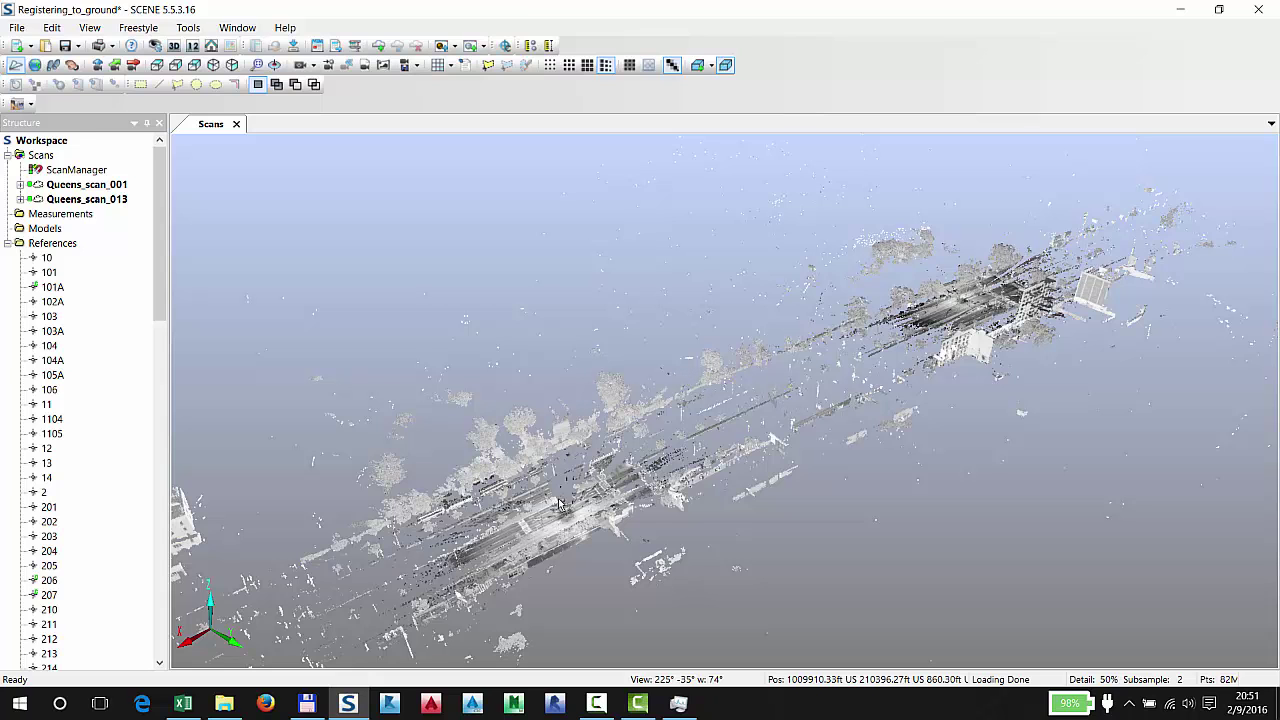
Locate the view at Queens_scan_001's scanner position.
click(100, 189)
right_click(100, 189)
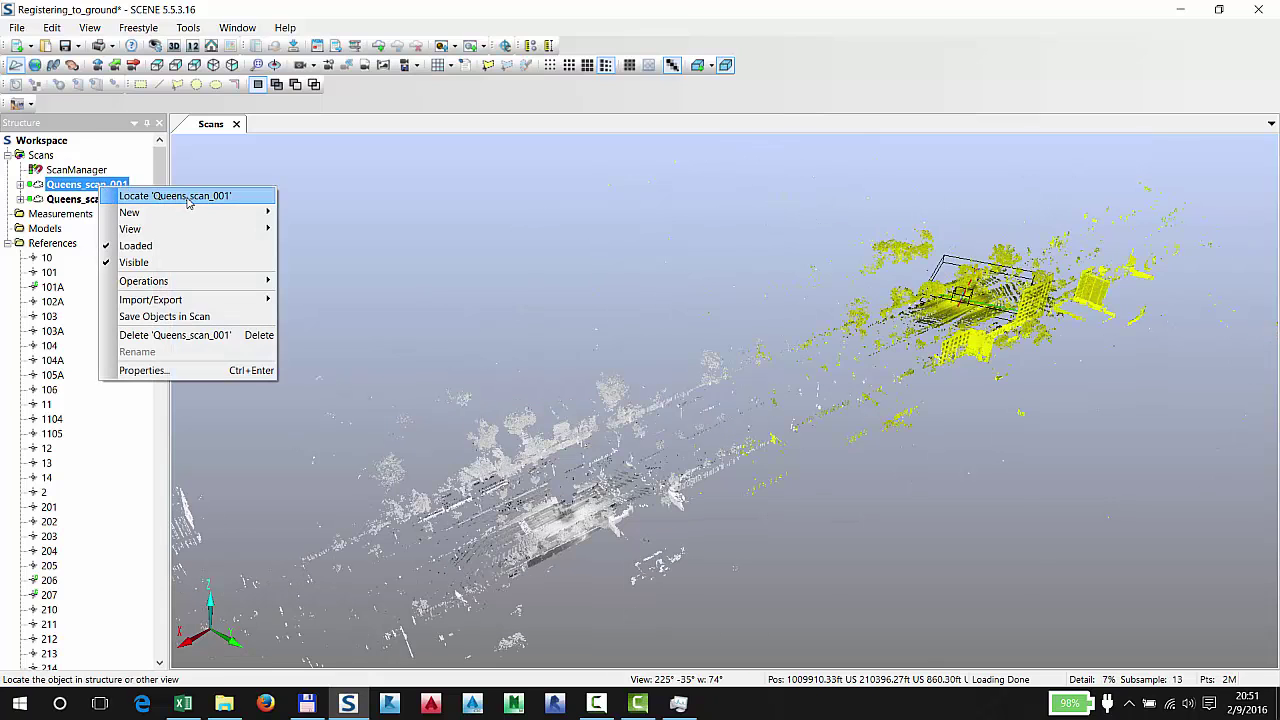
click(195, 194)
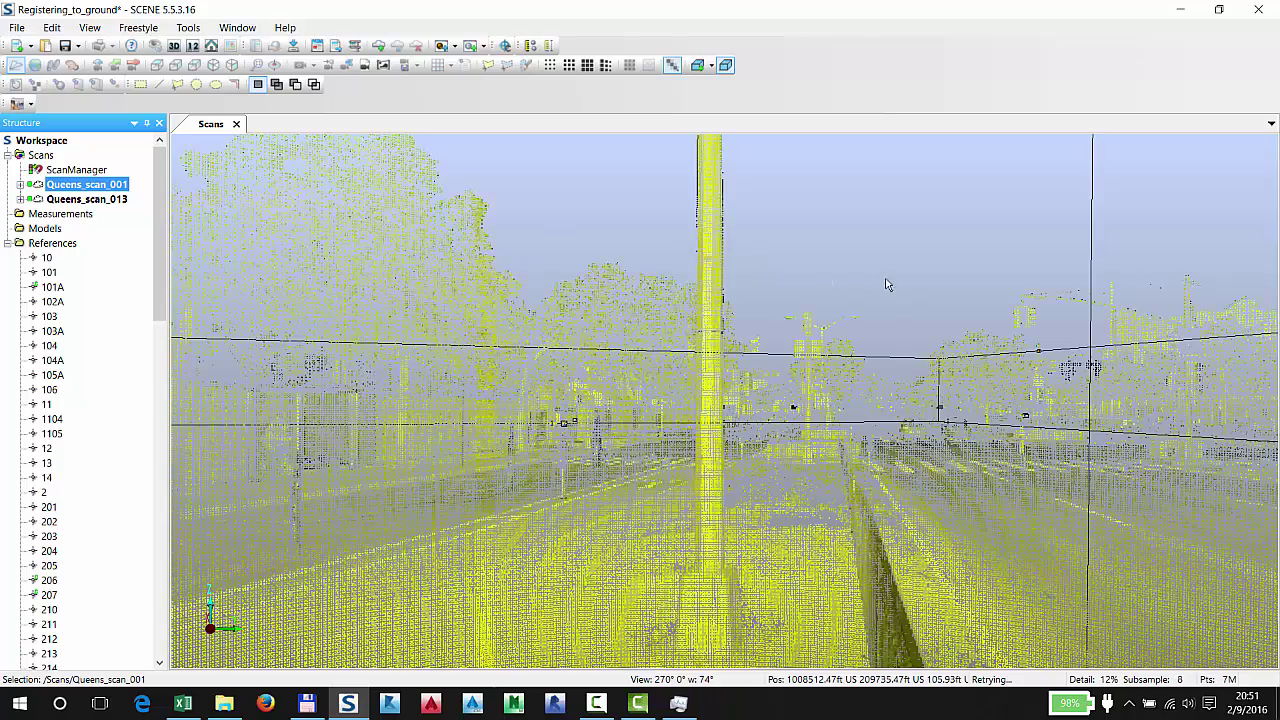
Look around the street, then move the camera back to an elevated overview of the combined cloud.
drag(877, 271, 572, 294)
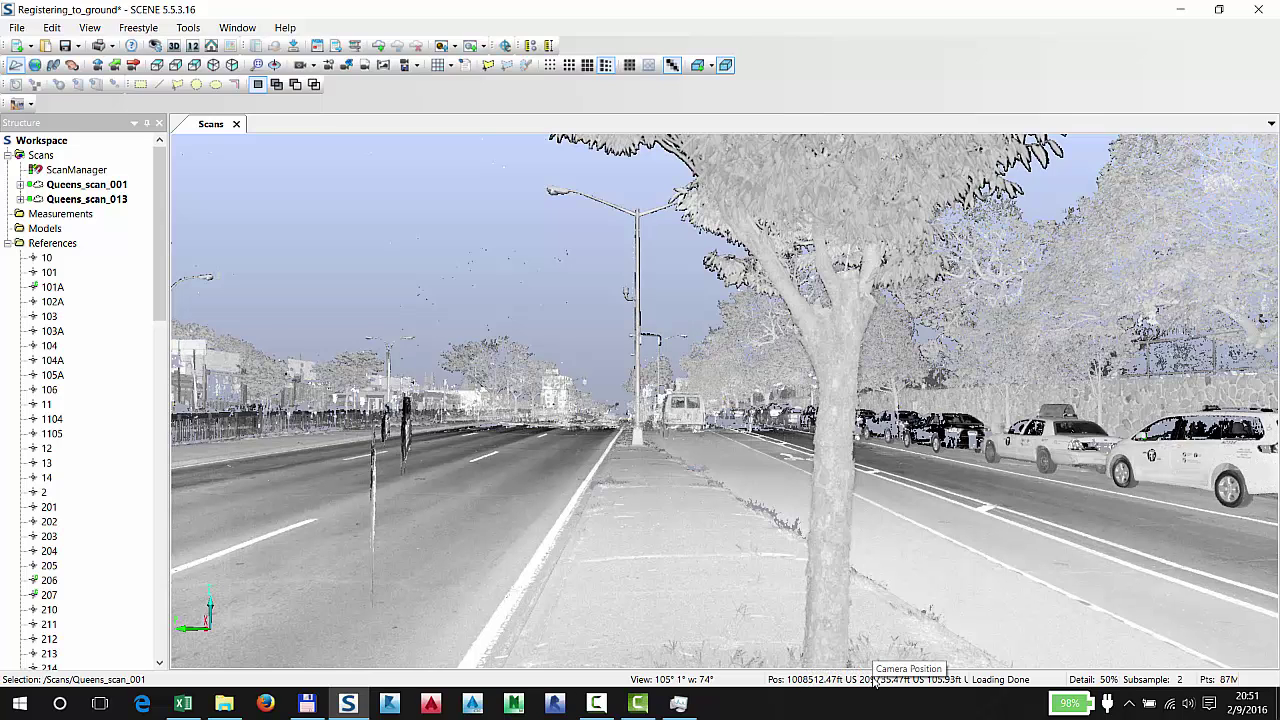
drag(628, 450, 1137, 410)
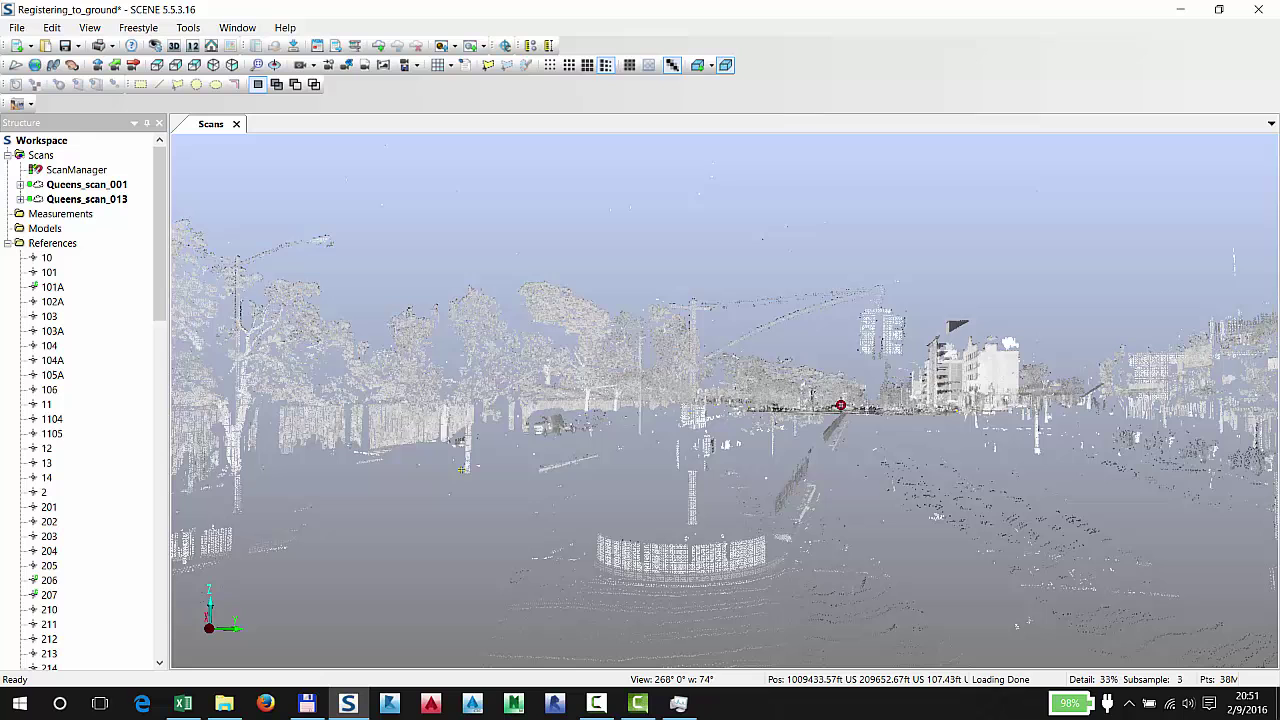
drag(878, 412, 908, 463)
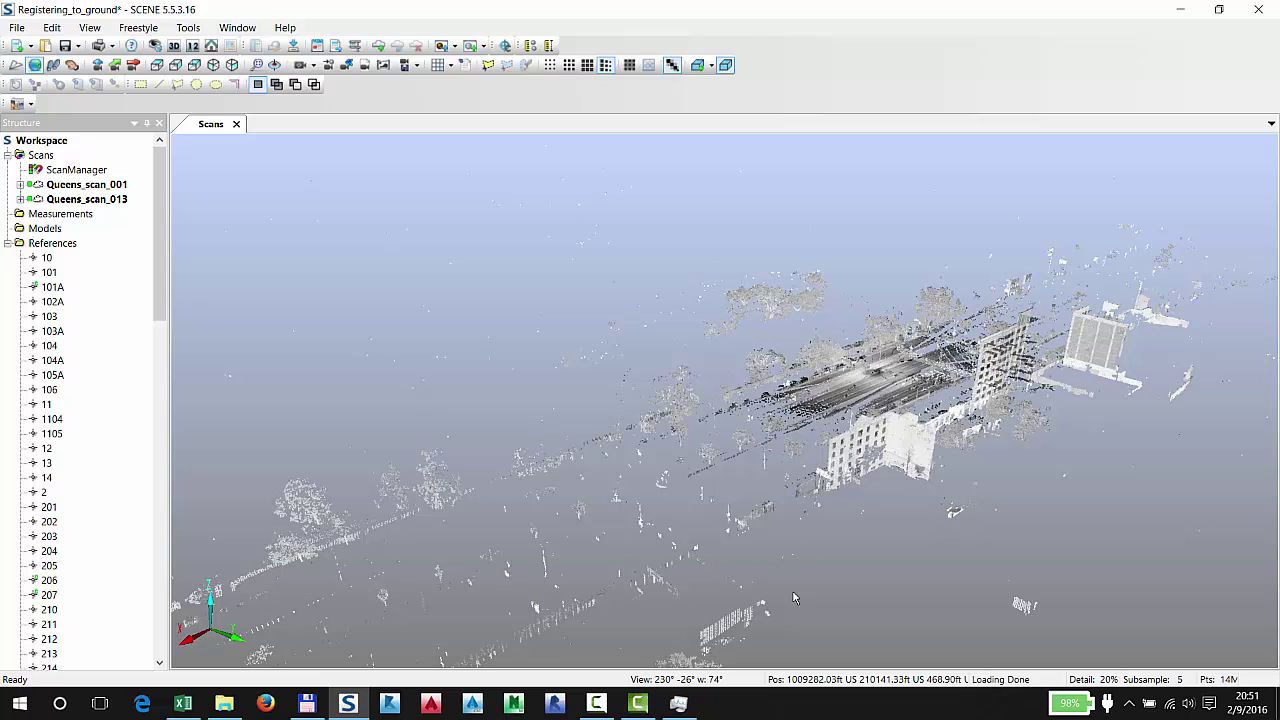
right_drag(793, 598, 885, 390)
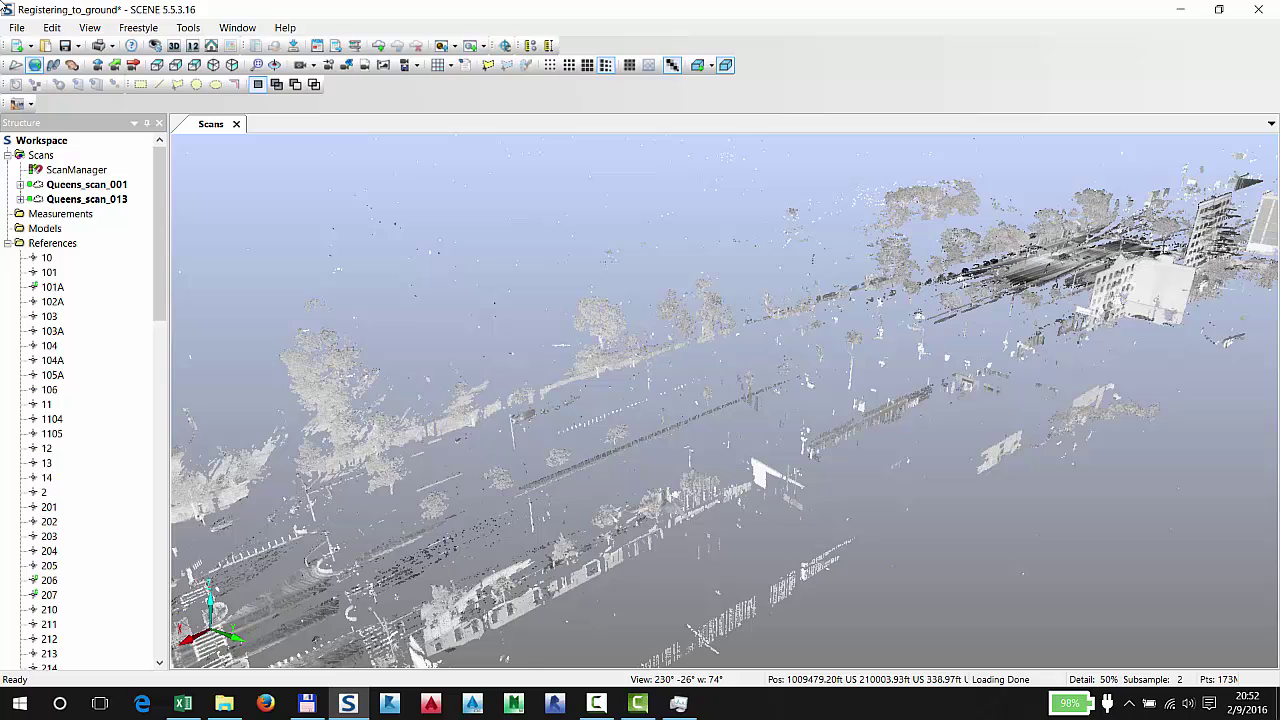
List Queens_scan_001's detected spheres 206, 207 and 216 under AutoFeatures > SphereContainer.
click(20, 185)
click(32, 214)
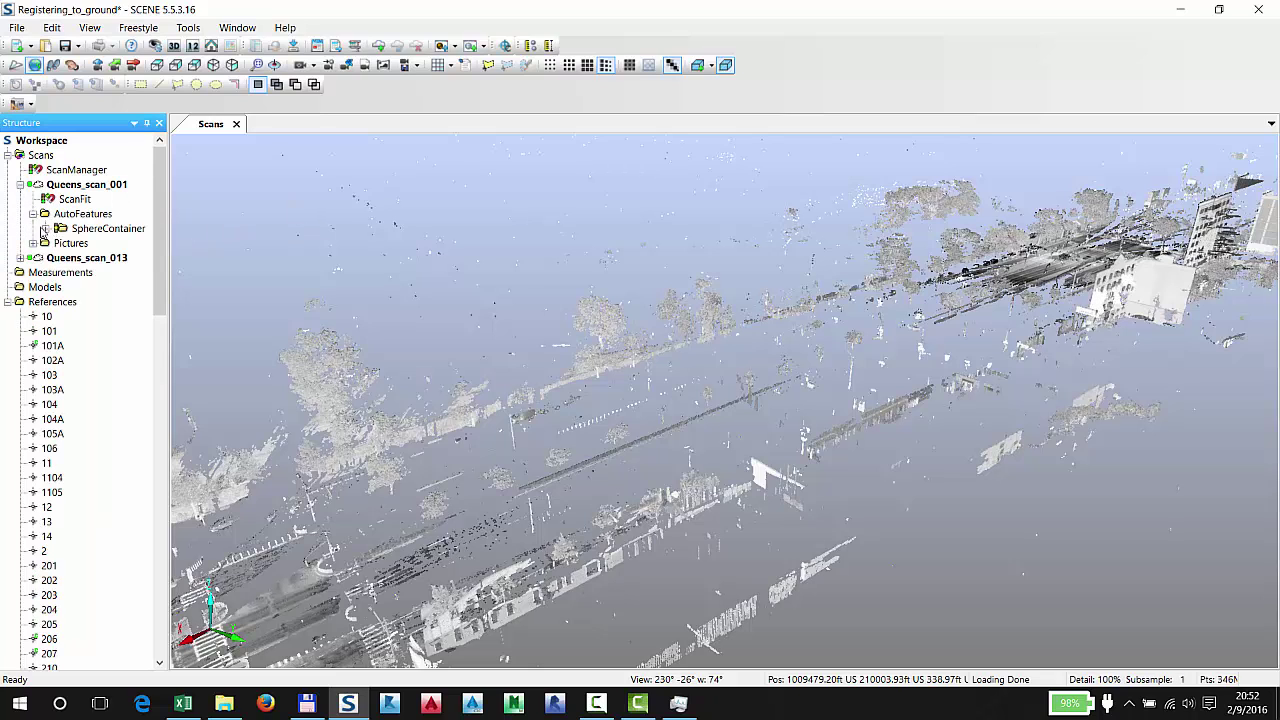
click(45, 228)
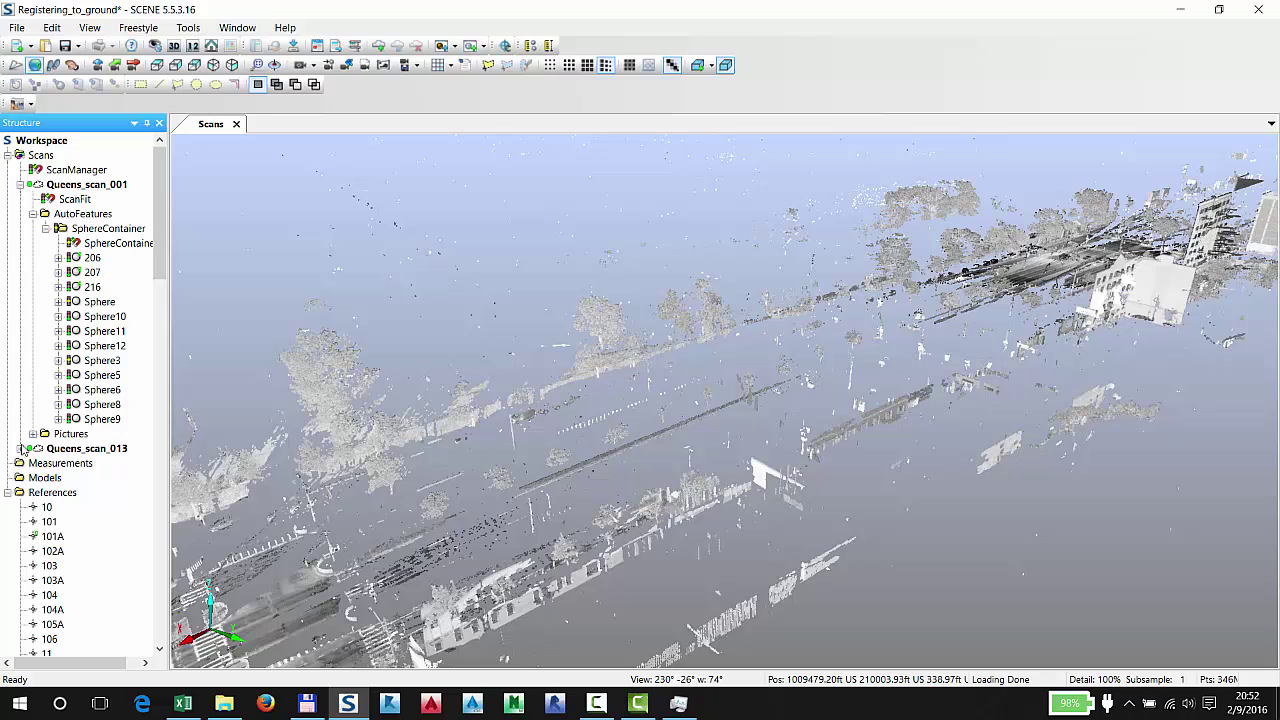
List Queens_scan_013's detected spheres 101A, 222 and SC38, then orbit the 3D view.
click(20, 448)
click(33, 478)
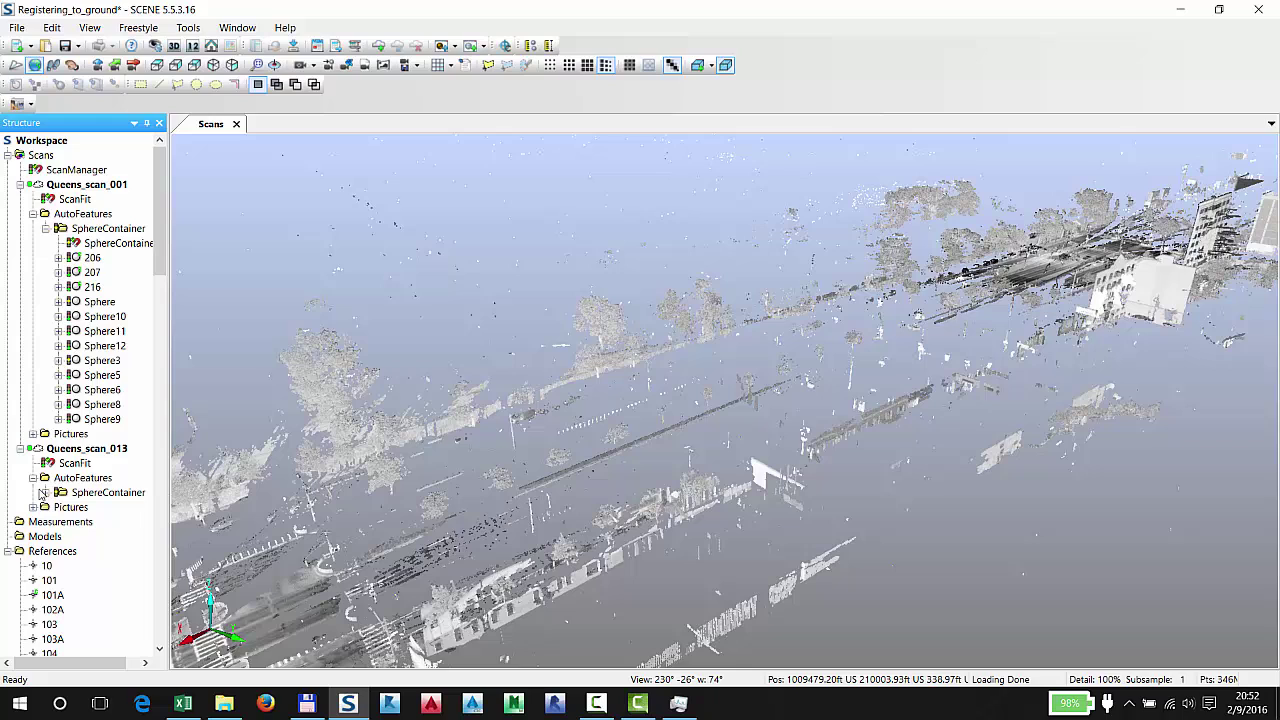
click(45, 492)
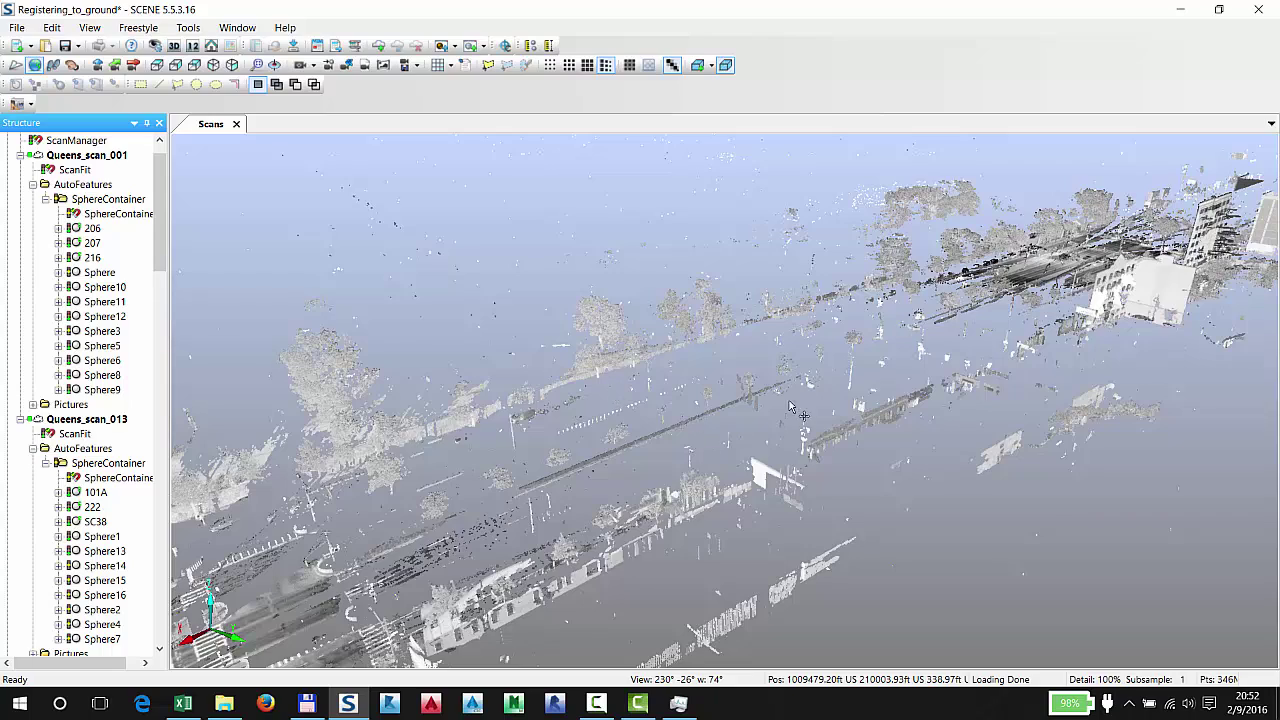
scroll(966, 346, up, 5)
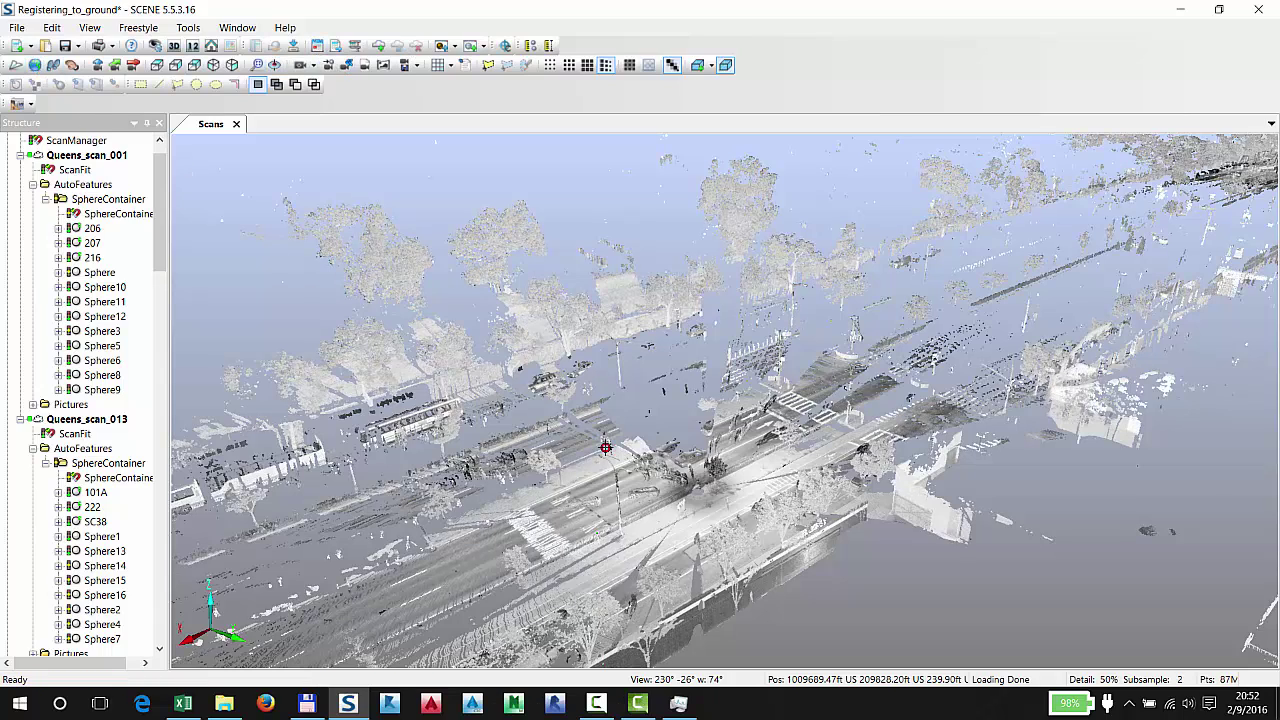
drag(611, 457, 783, 533)
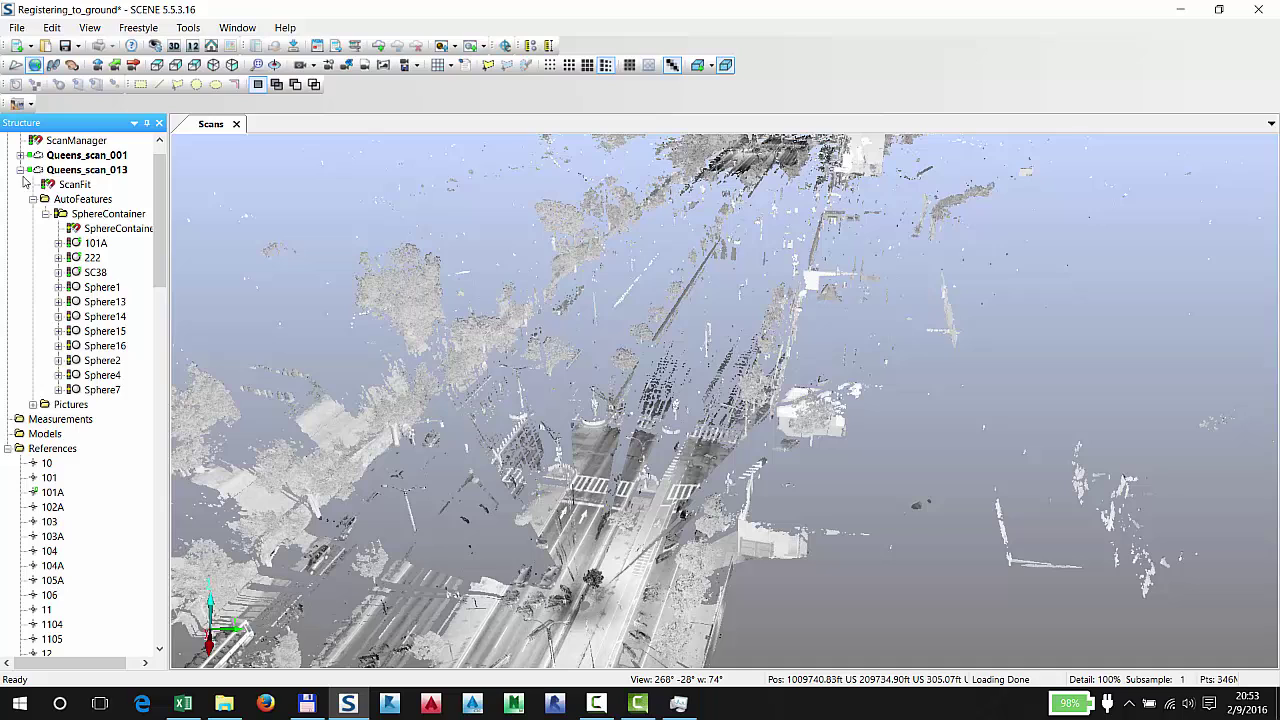
Collapse the scan nodes and locate the view at reference target 101A.
click(20, 169)
right_click(58, 257)
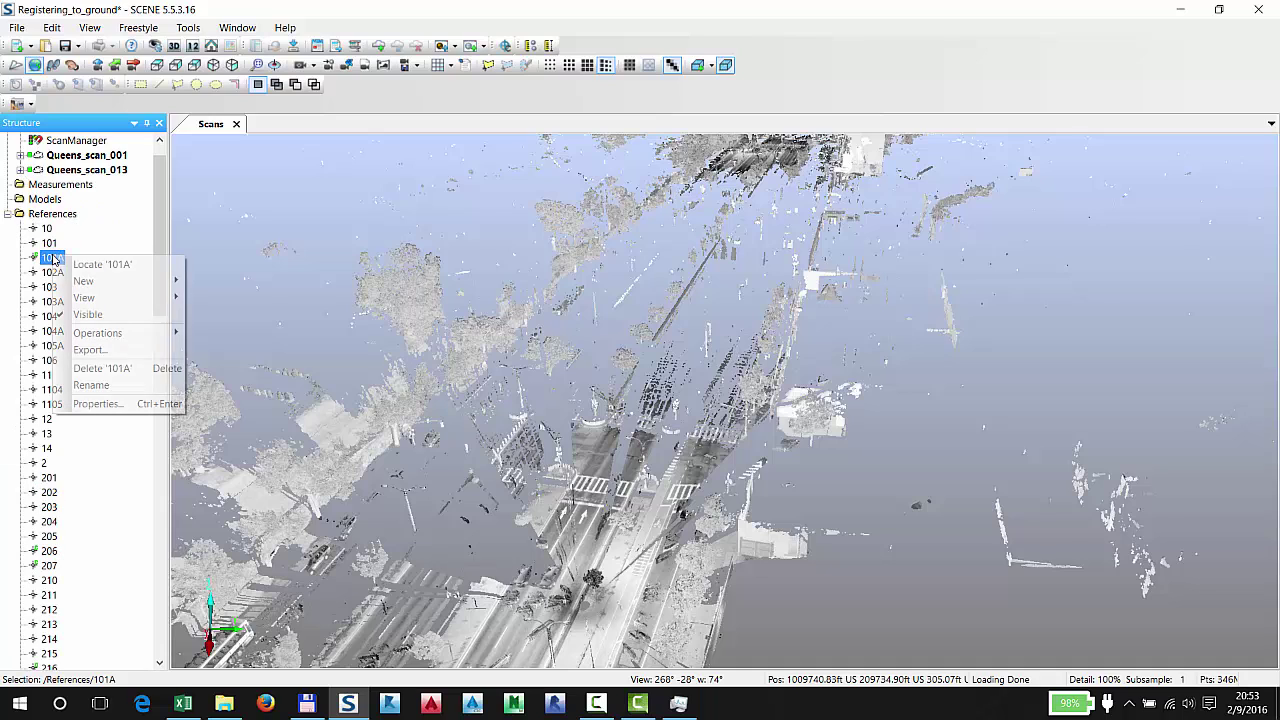
click(108, 264)
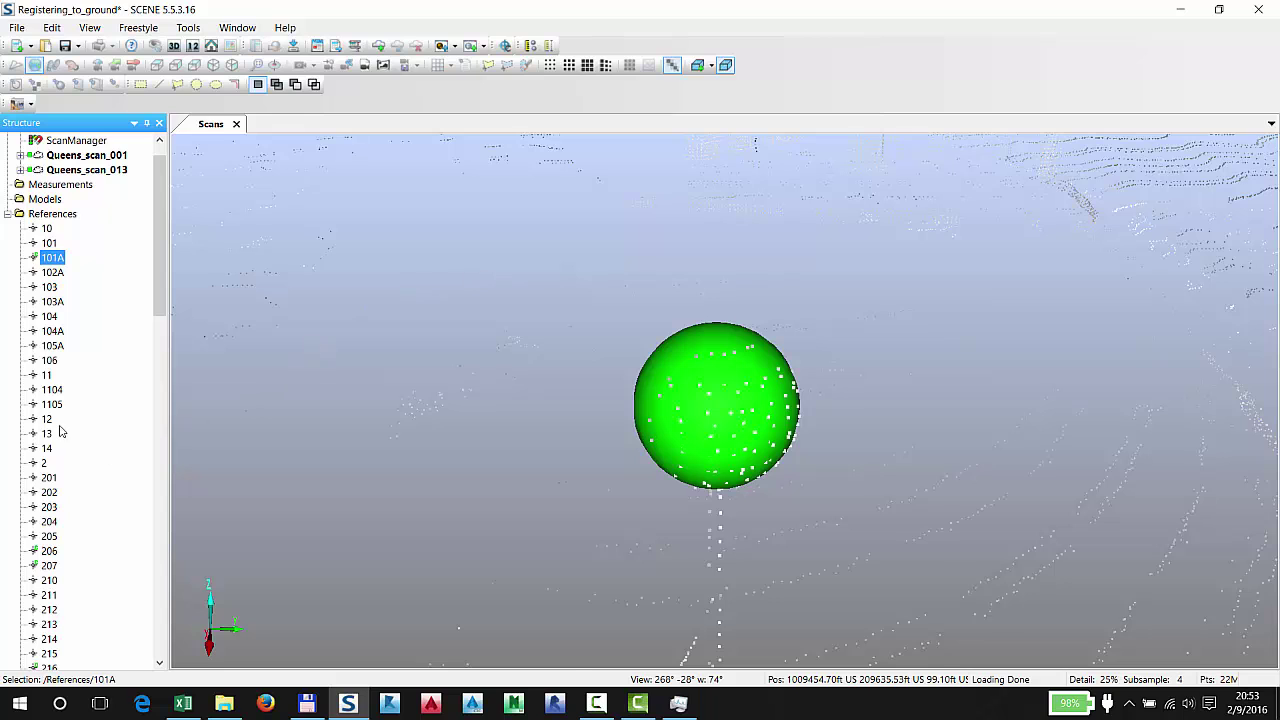
Locate reference 206 and orbit around it to check its sphere fits the target.
right_click(49, 551)
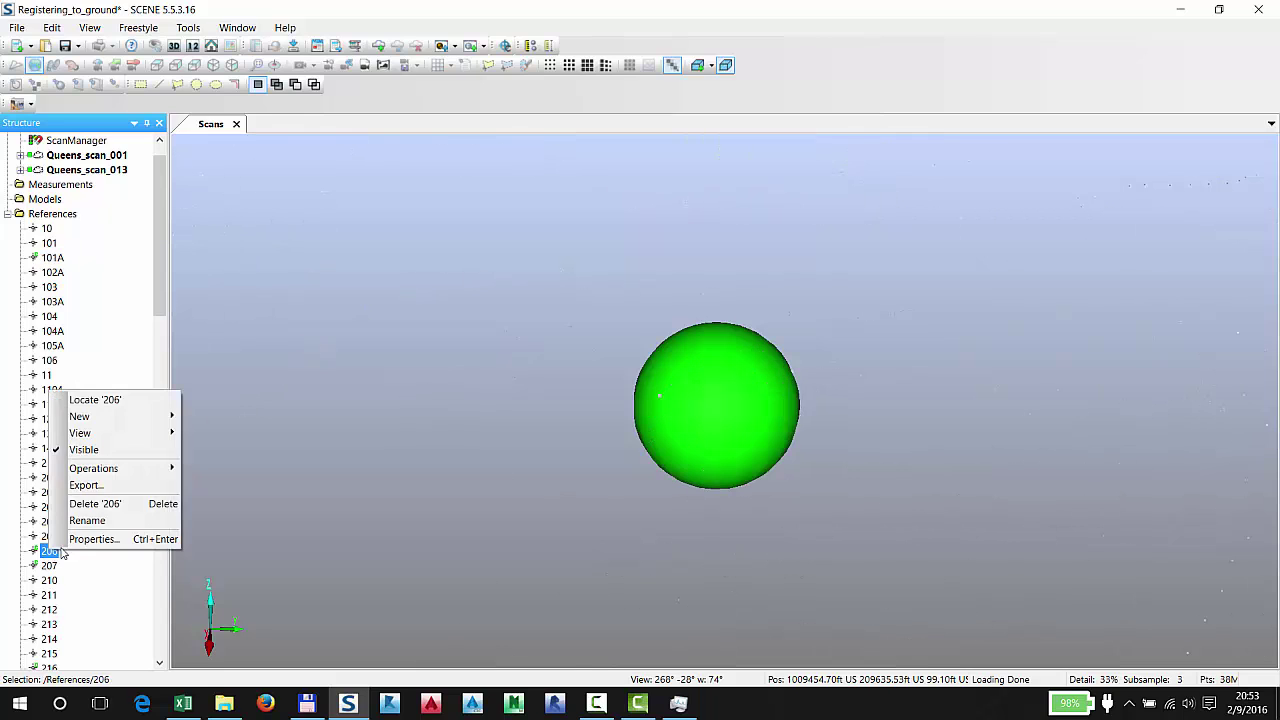
click(101, 404)
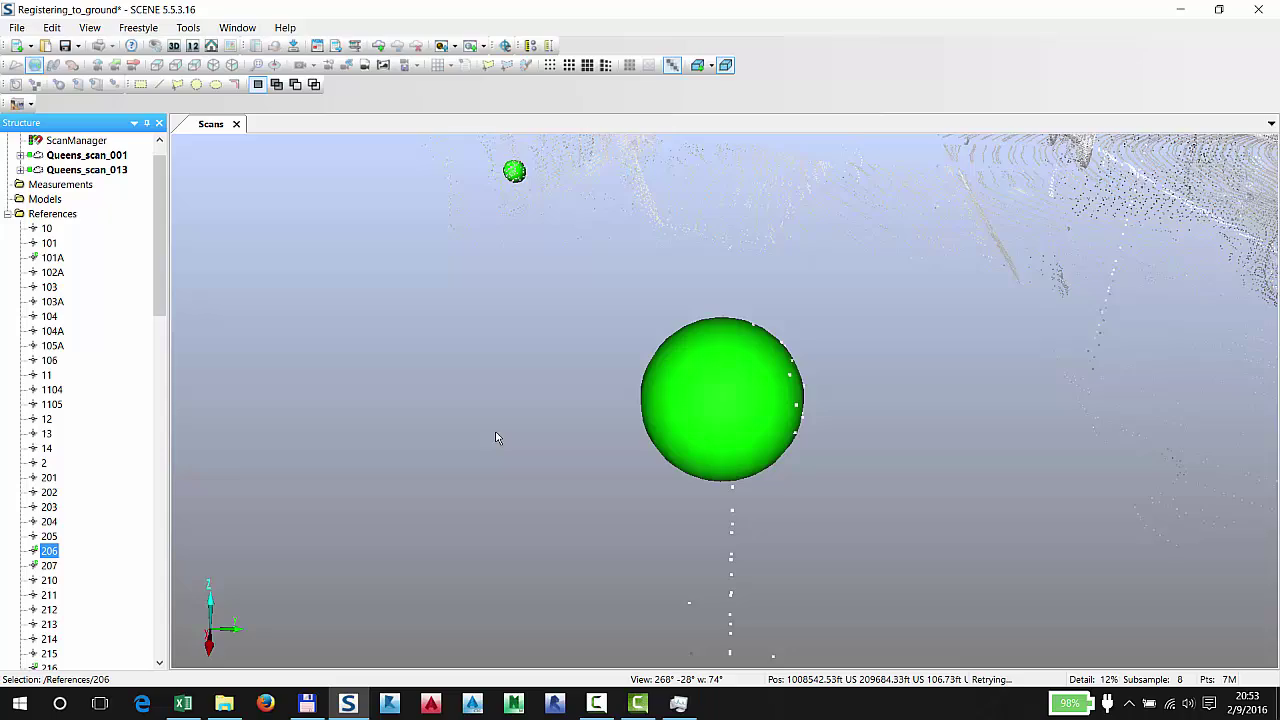
drag(643, 537, 777, 526)
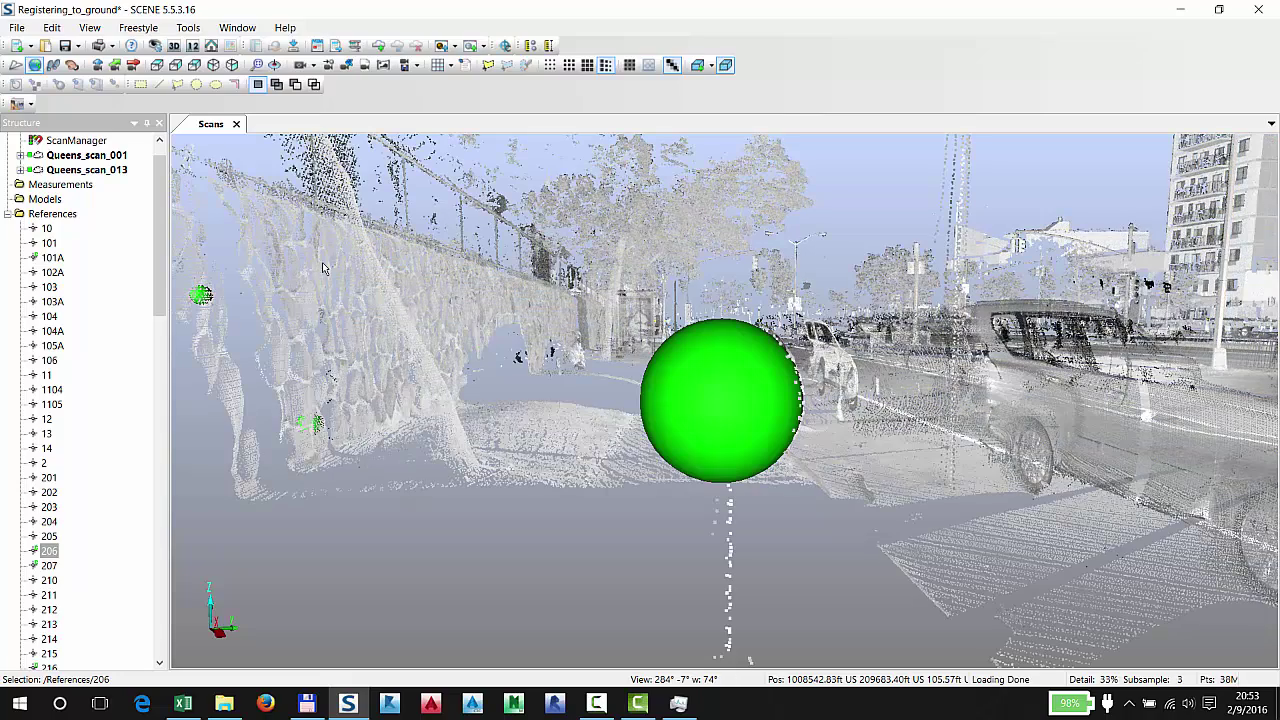
drag(424, 381, 471, 360)
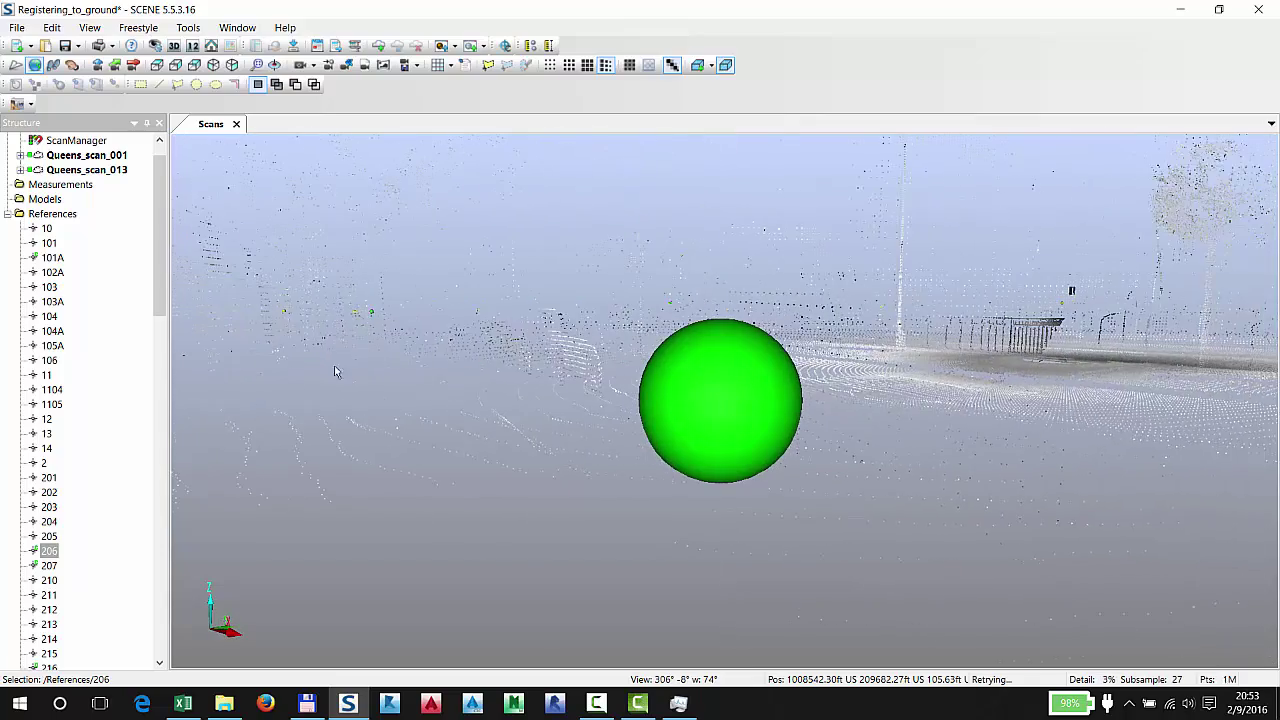
Locate references 207 and then 216 to inspect their green spheres.
right_click(50, 568)
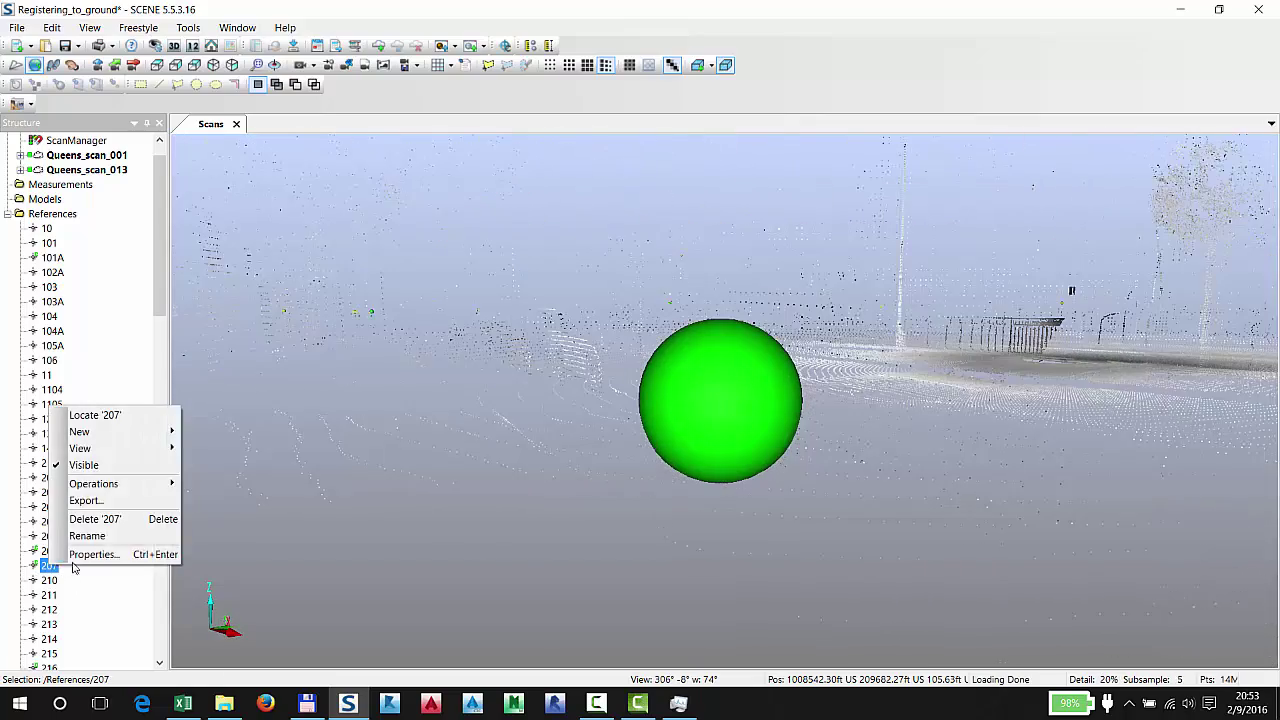
click(103, 415)
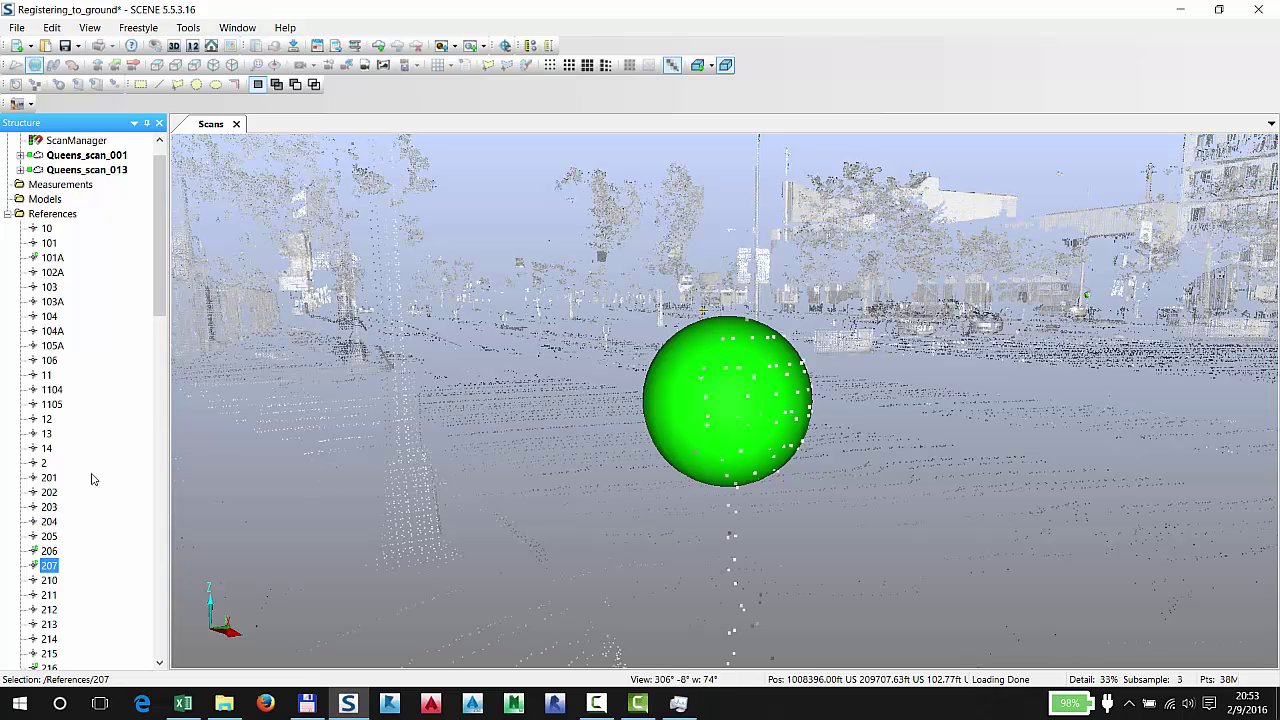
right_click(48, 666)
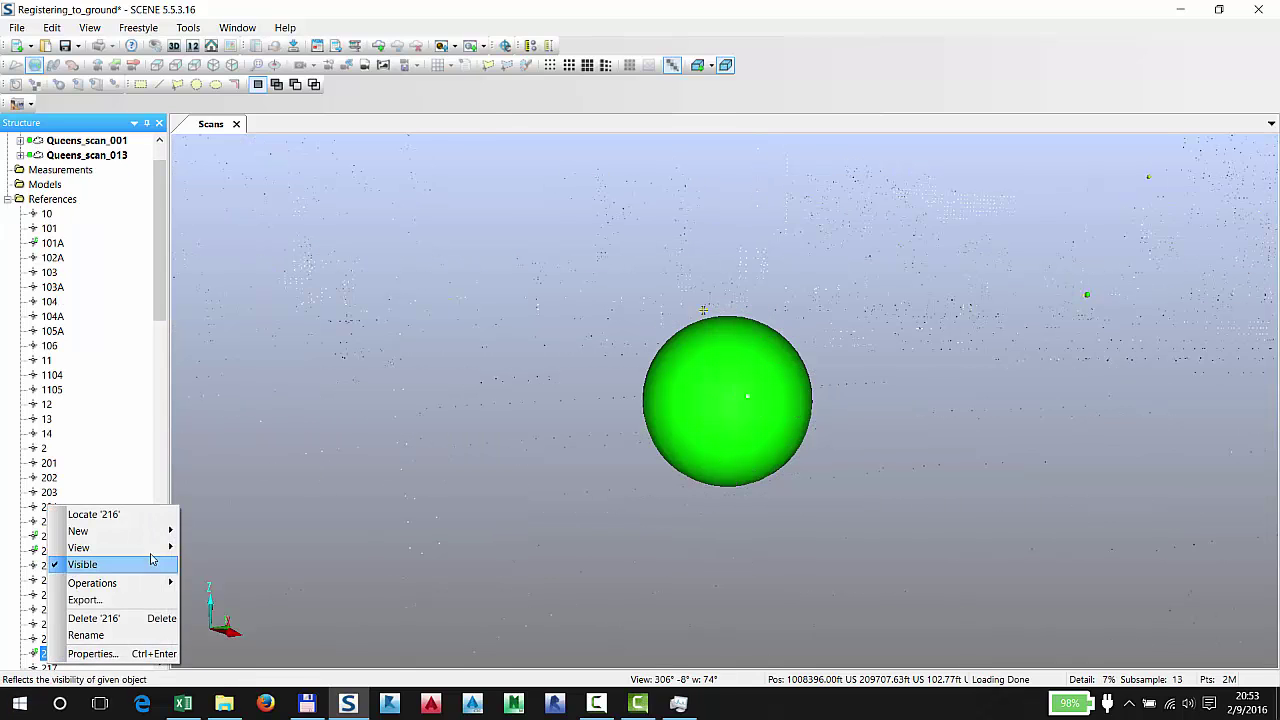
click(126, 511)
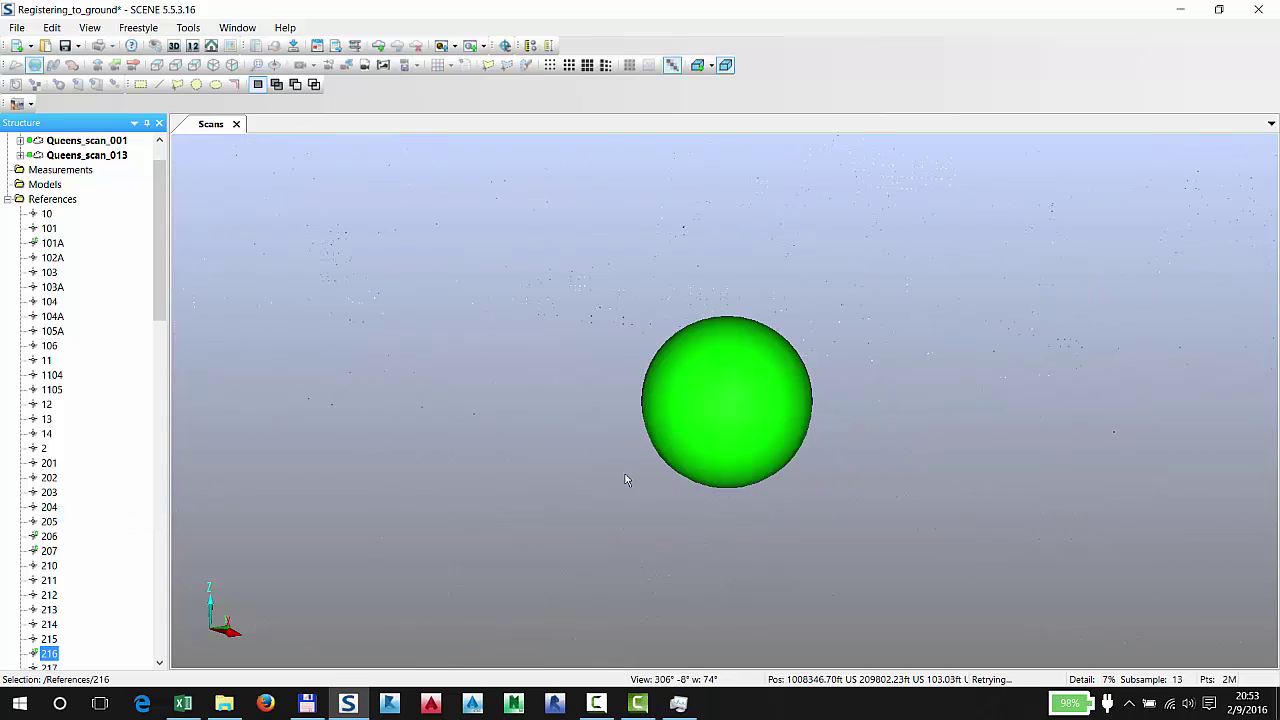
click(562, 326)
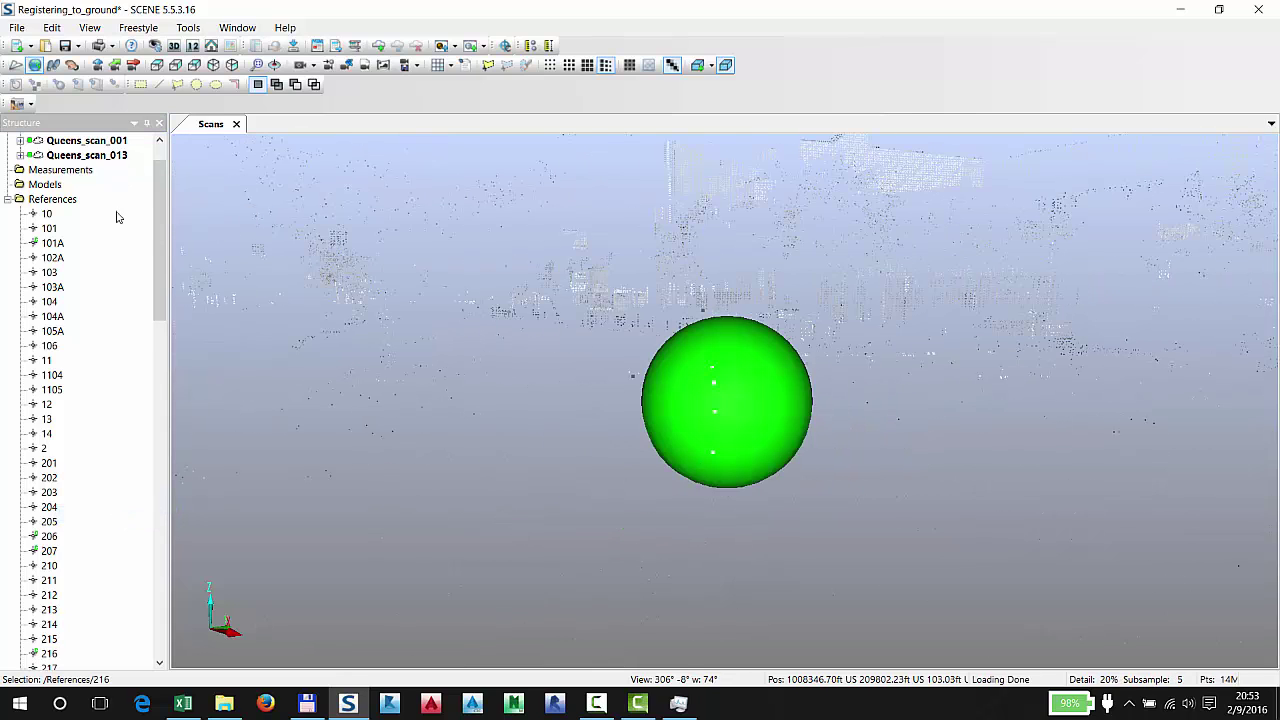
scroll(158, 240, up, 1)
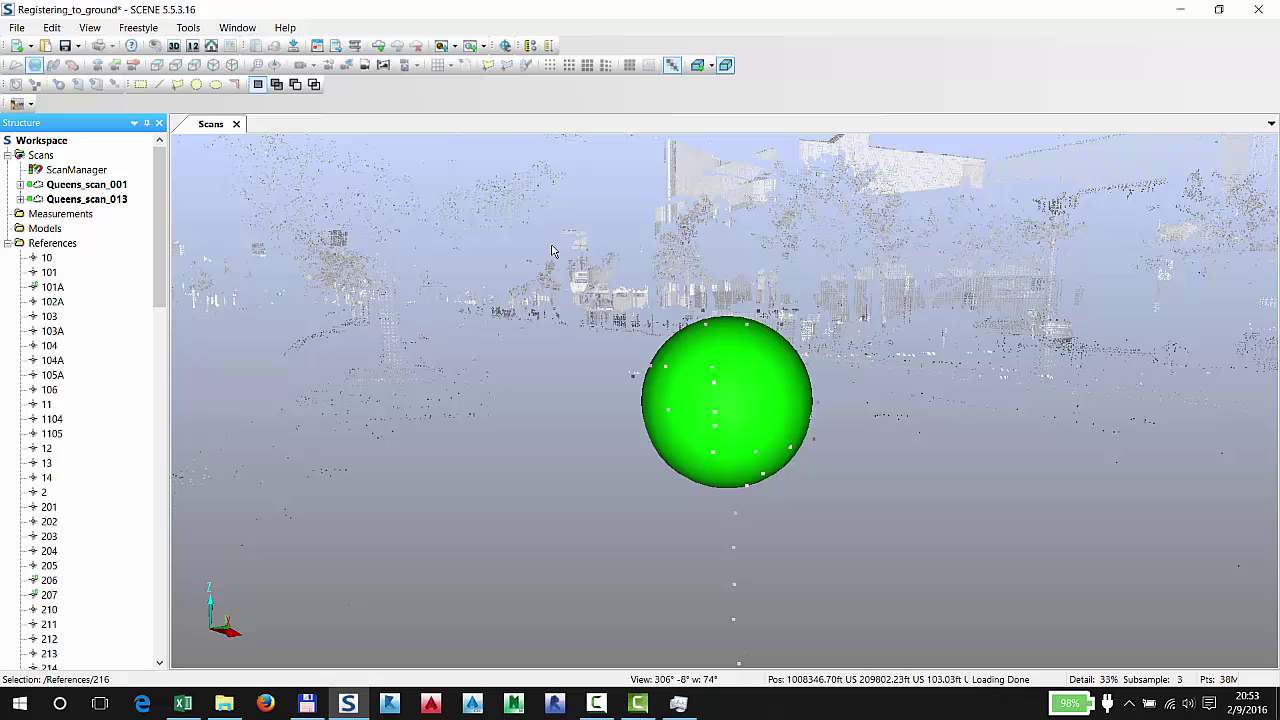